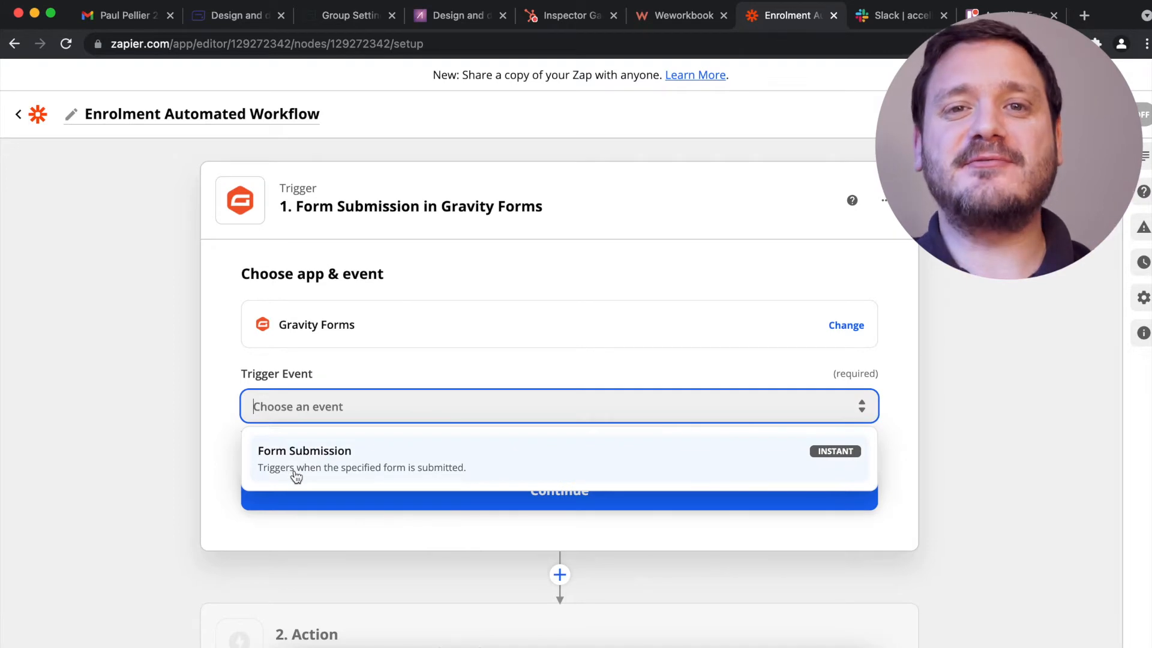
Set the Gravity Forms trigger event to Form Submission using the accellier.edu.au account.
{"action": "scroll", "coordinate": [295, 475], "scroll_direction": "up", "scroll_amount": 5}
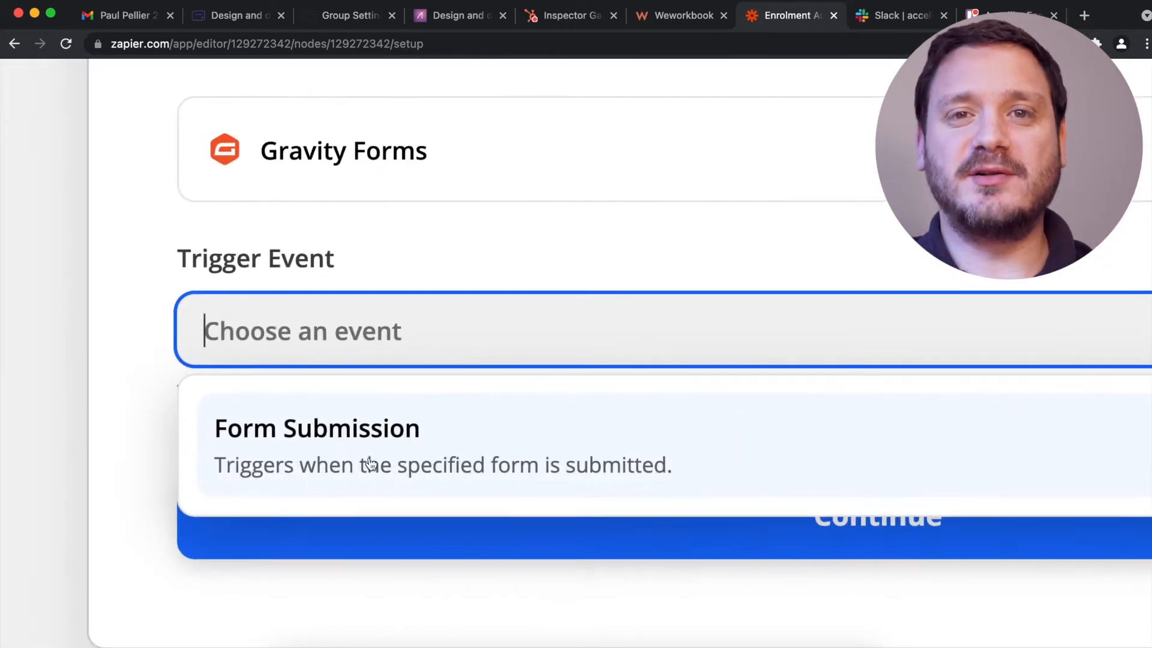
{"action": "left_click", "coordinate": [506, 463]}
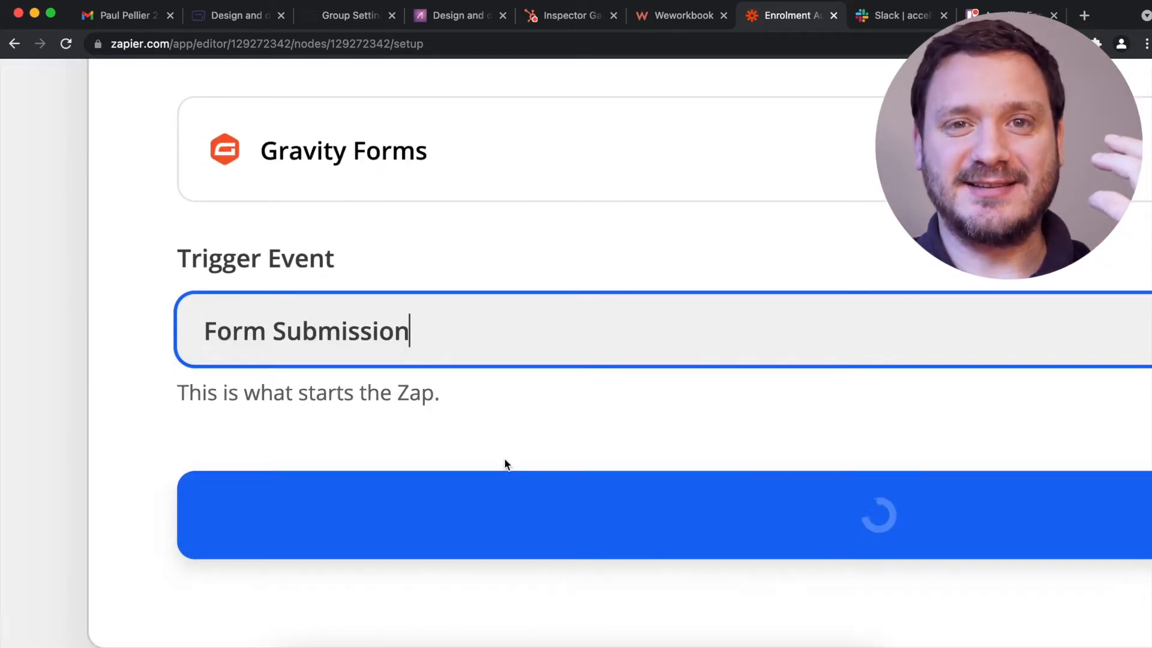
{"action": "scroll", "coordinate": [504, 464], "scroll_direction": "down", "scroll_amount": 5}
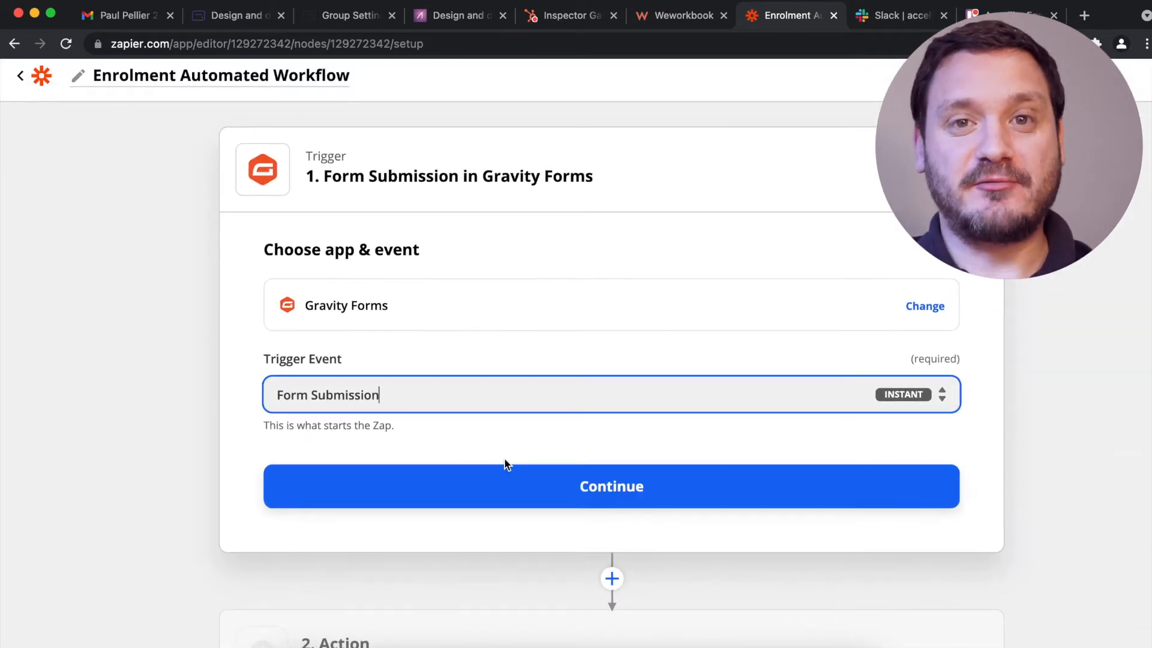
{"action": "left_click", "coordinate": [558, 488]}
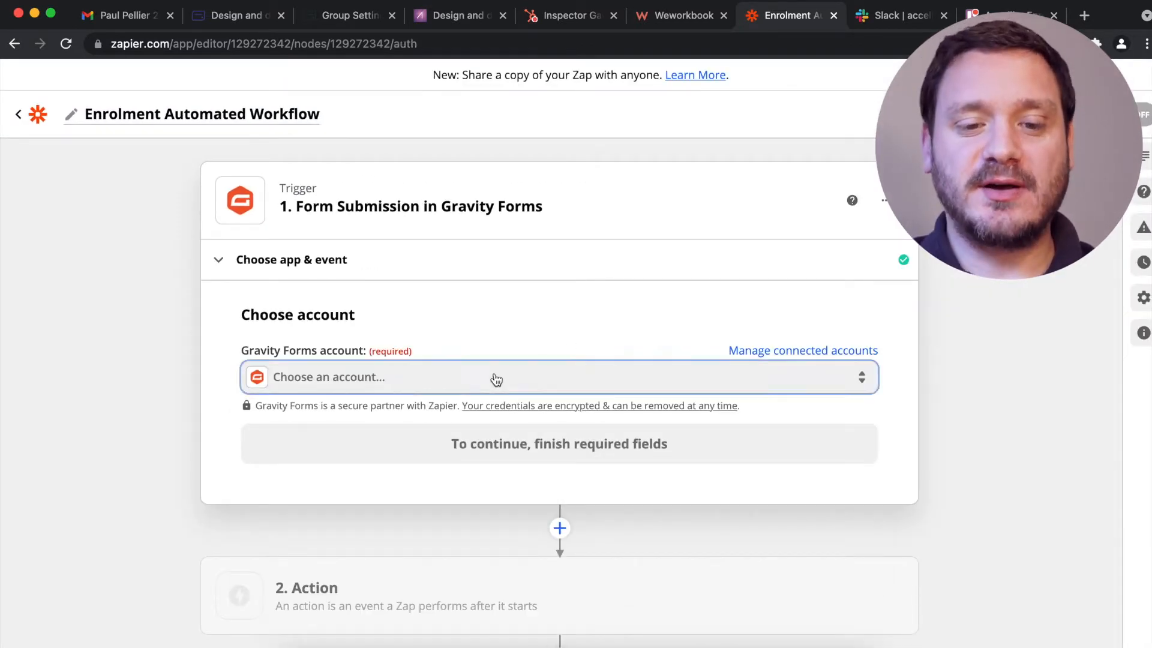
{"action": "left_click", "coordinate": [496, 380]}
{"action": "left_click", "coordinate": [413, 510]}
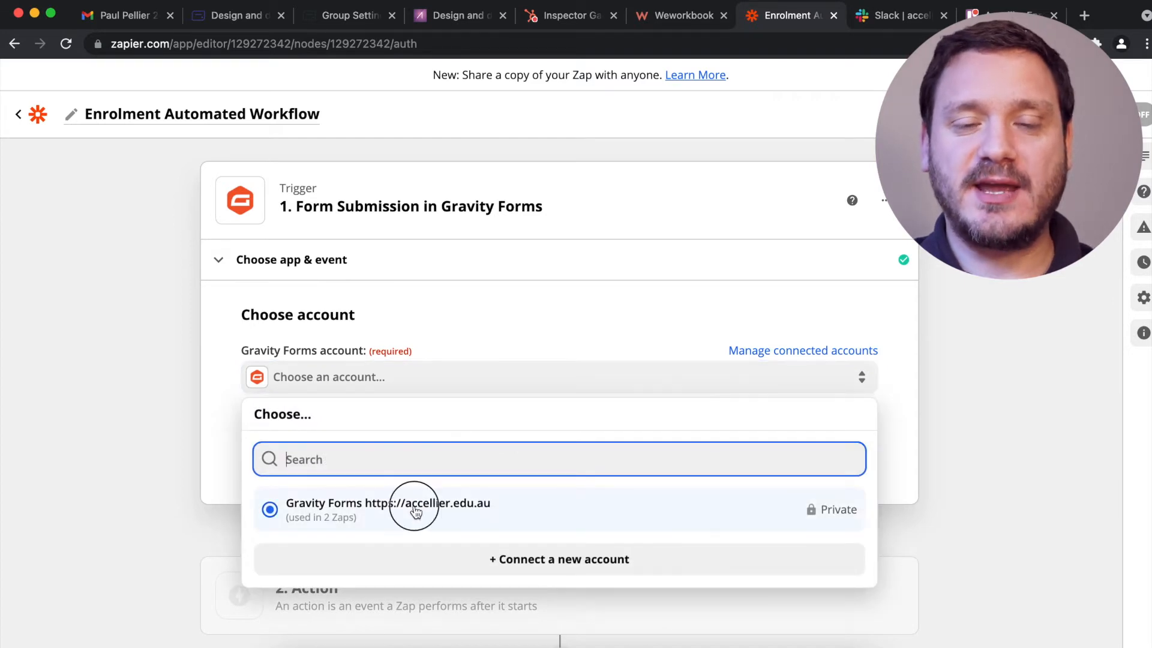
{"action": "left_click", "coordinate": [540, 447]}
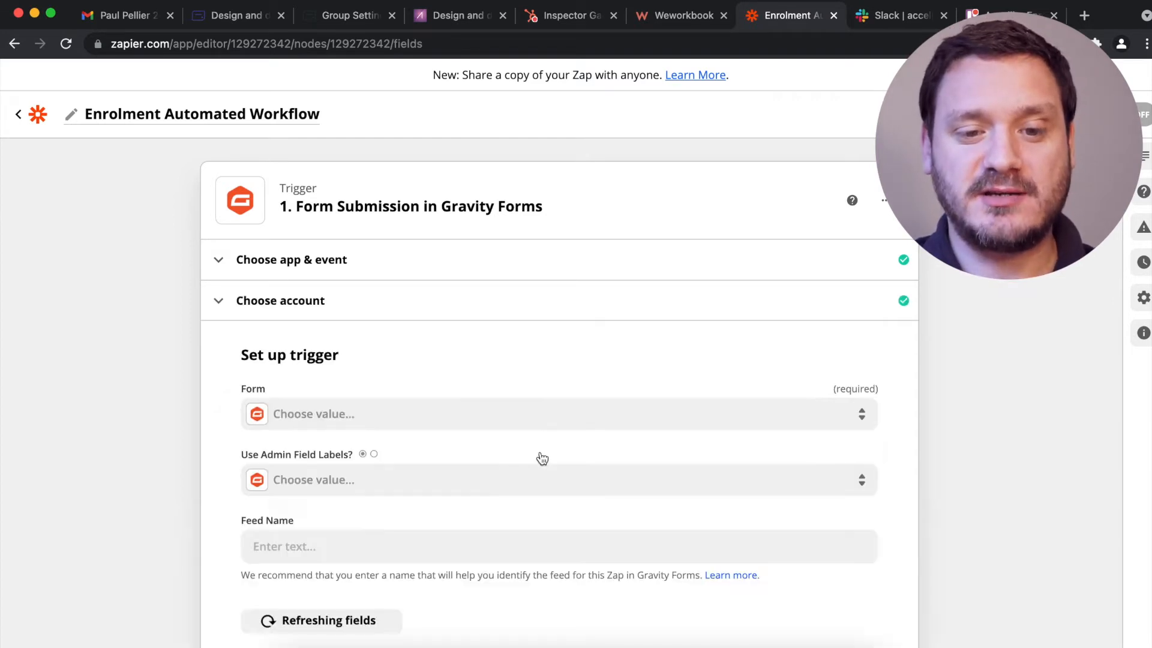
Choose Enrolment Form (1) as the trigger form and name the feed 'Automated Enrolment Feed'.
{"action": "left_click", "coordinate": [387, 341]}
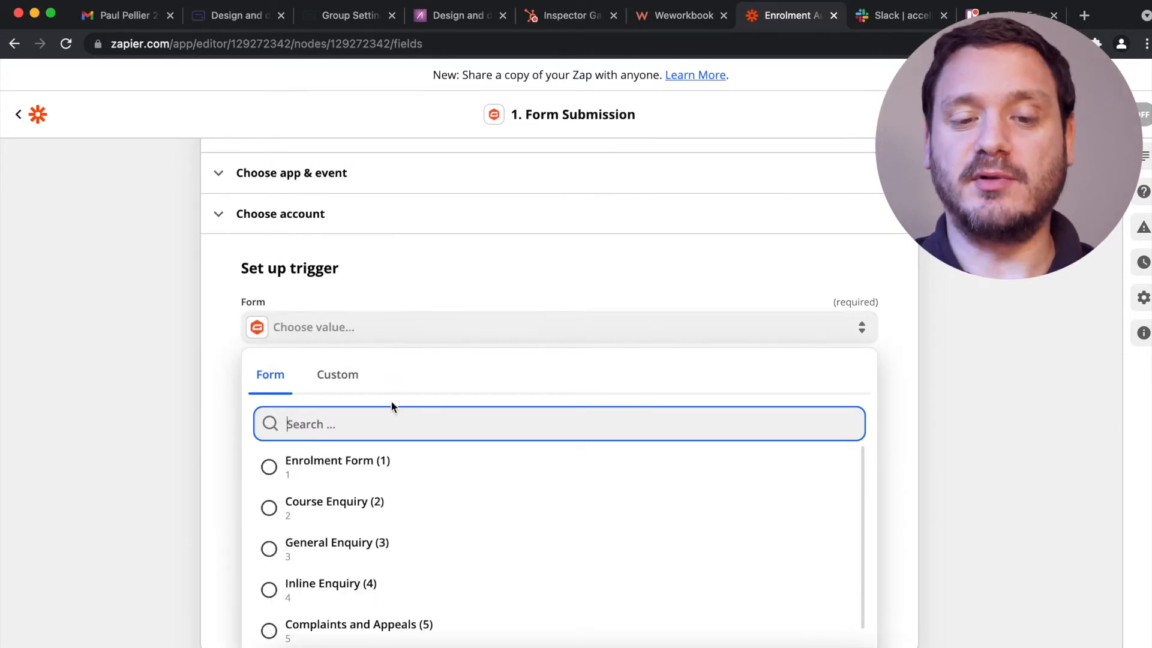
{"action": "left_click", "coordinate": [365, 476]}
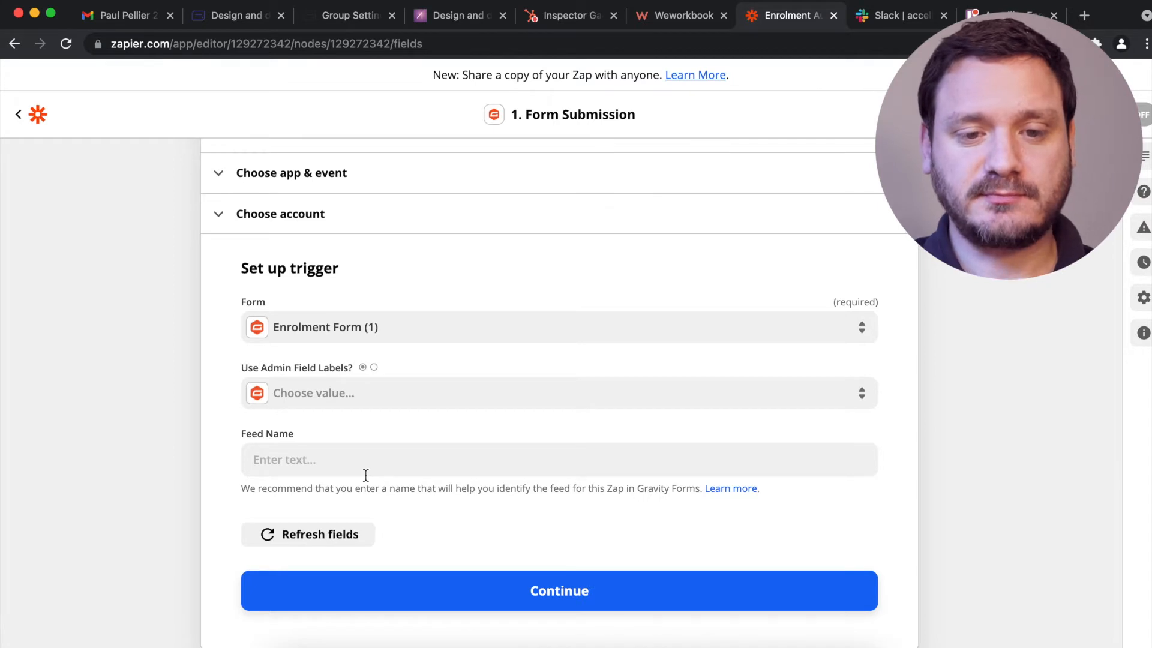
{"action": "left_click", "coordinate": [367, 473]}
{"action": "type", "text": "Automated Enrolment Feed"}
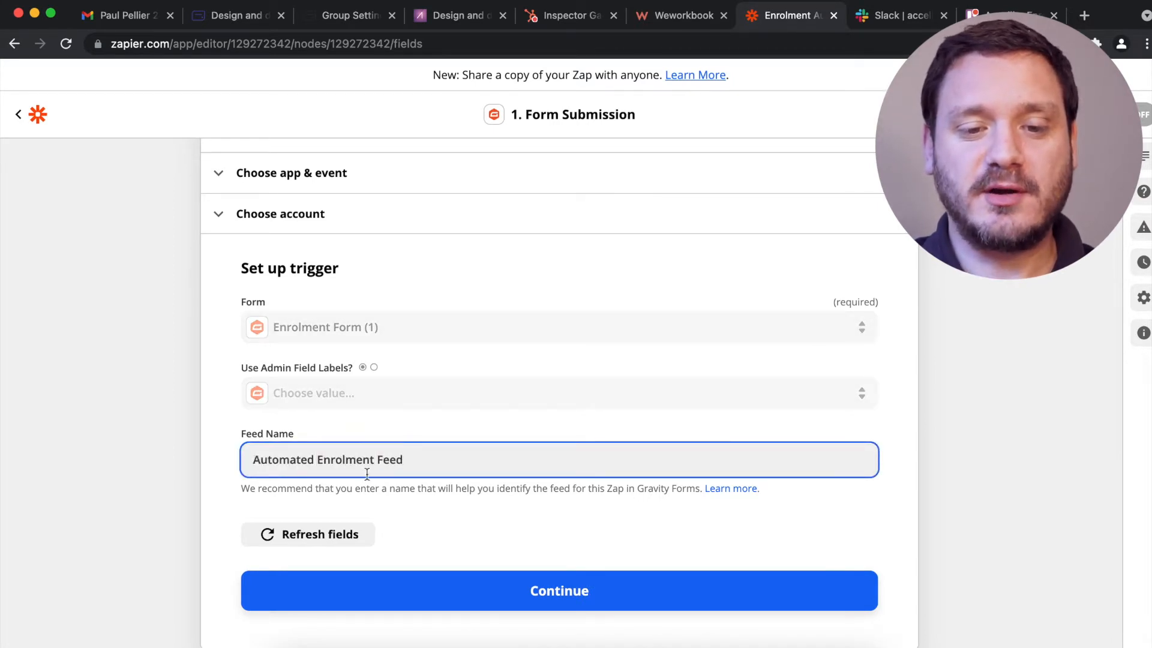
{"action": "left_click", "coordinate": [450, 588]}
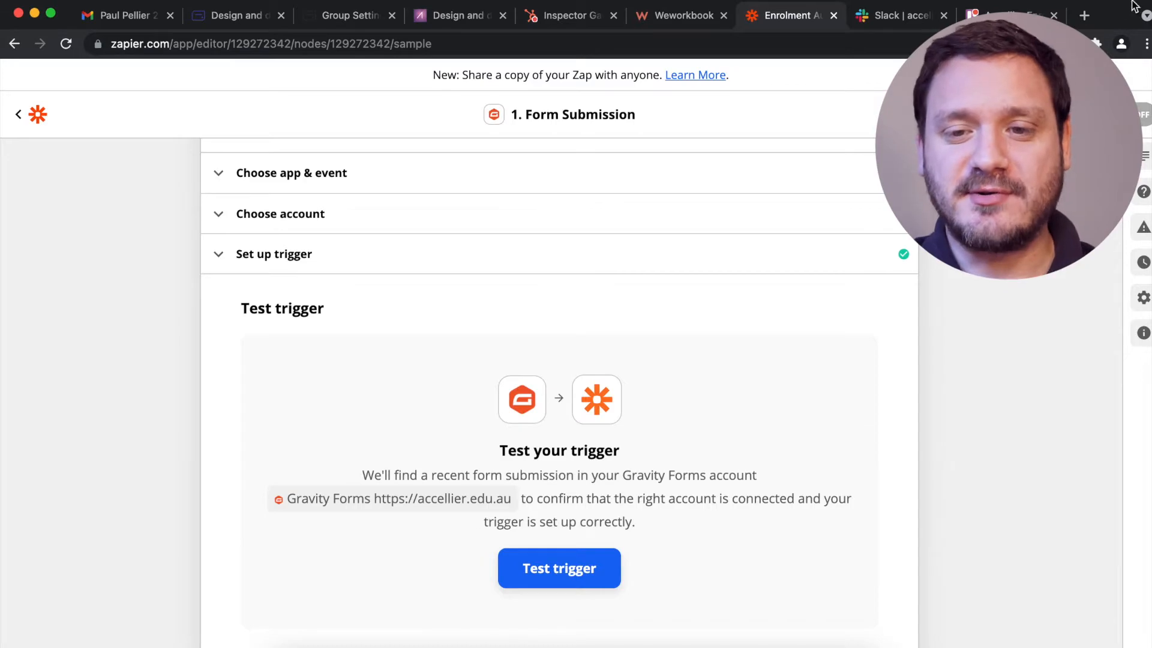
On the Accellier enrolment form, tick the agreements and choose course TAE40116, Self Paced Online.
{"action": "left_click", "coordinate": [1081, 19]}
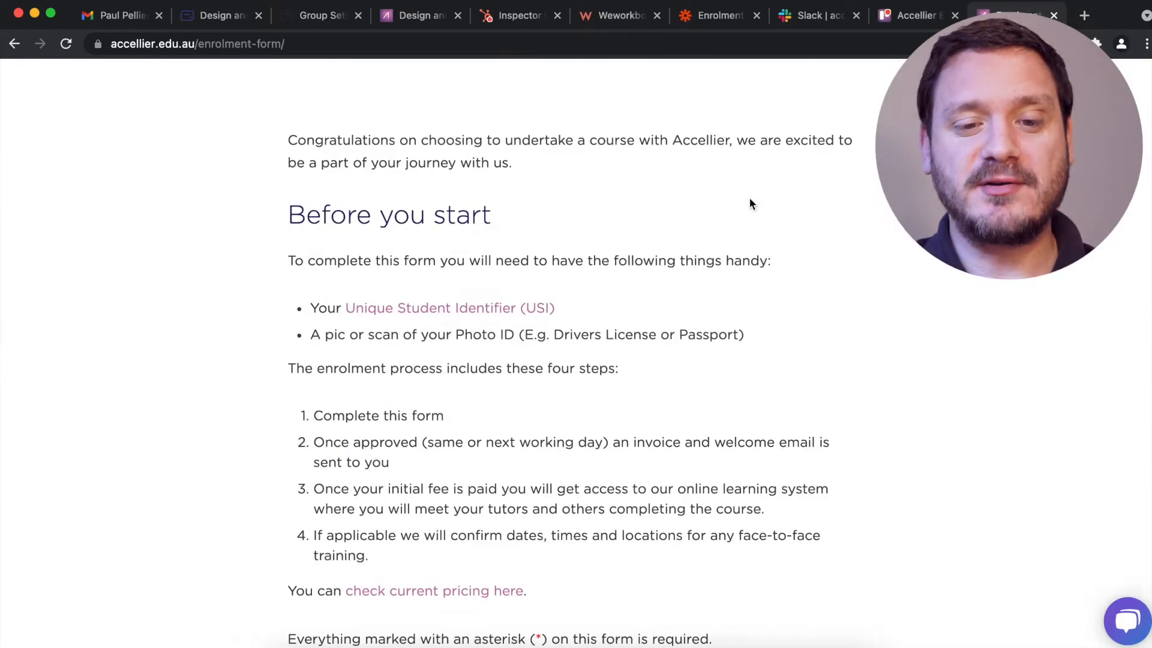
{"action": "scroll", "coordinate": [749, 197], "scroll_direction": "down", "scroll_amount": 10}
{"action": "left_click", "coordinate": [292, 290]}
{"action": "left_click", "coordinate": [312, 333]}
{"action": "left_click", "coordinate": [292, 379]}
{"action": "left_click", "coordinate": [292, 411]}
{"action": "scroll", "coordinate": [373, 360], "scroll_direction": "down", "scroll_amount": 4}
{"action": "left_click", "coordinate": [372, 360]}
{"action": "scroll", "coordinate": [823, 358], "scroll_direction": "down", "scroll_amount": 10}
{"action": "left_click", "coordinate": [368, 336]}
{"action": "scroll", "coordinate": [368, 336], "scroll_direction": "down", "scroll_amount": 7}
Enter the applicant's prefix Mr, names, preferred name and matching email addresses.
{"action": "left_click", "coordinate": [356, 201]}
{"action": "left_click", "coordinate": [348, 224]}
{"action": "left_click", "coordinate": [480, 206]}
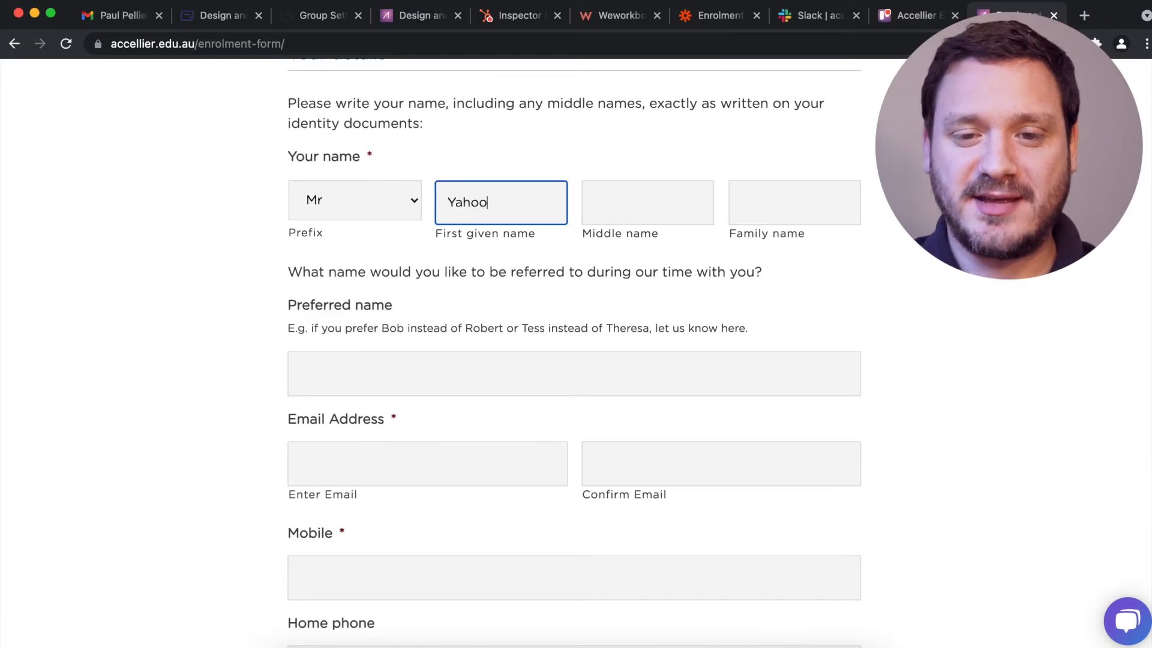
{"action": "left_click", "coordinate": [774, 211]}
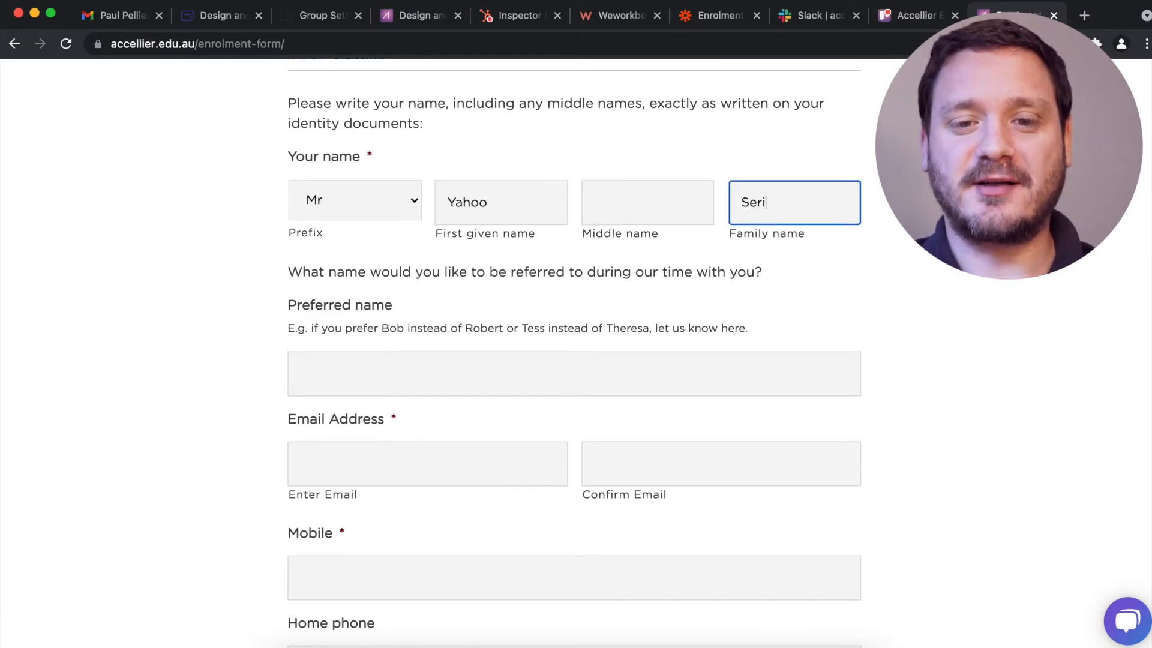
{"action": "left_click", "coordinate": [590, 387]}
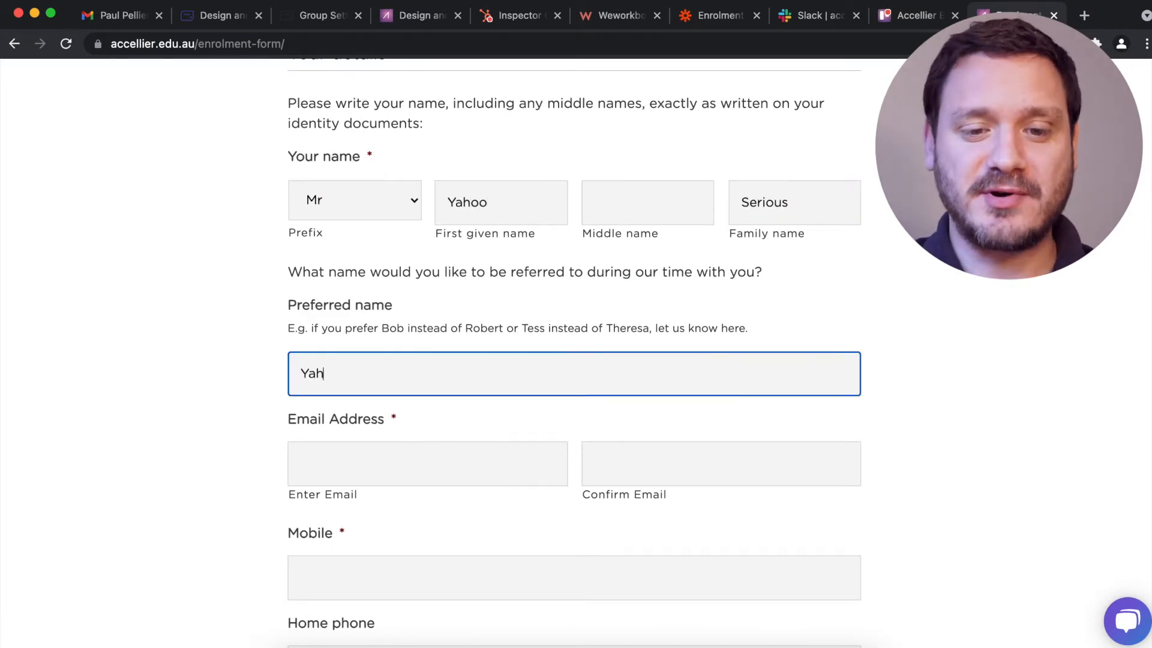
{"action": "type", "text": "Yahoo"}
{"action": "key", "text": "Tab"}
{"action": "triple_click", "coordinate": [524, 367]}
{"action": "left_click", "coordinate": [337, 366]}
{"action": "key", "text": "BackSpace"}
{"action": "key", "text": "BackSpace"}
{"action": "key", "text": "BackSpace"}
{"action": "key", "text": "BackSpace"}
{"action": "key", "text": "BackSpace"}
{"action": "left_click", "coordinate": [340, 367]}
{"action": "type", "text": ".serious"}
{"action": "left_click", "coordinate": [641, 360]}
{"action": "key", "text": "super+v"}
Fill in the phone numbers, date of birth, gender Other and organisation Accellier.
{"action": "left_click", "coordinate": [345, 473]}
{"action": "key", "text": "Tab"}
{"action": "key", "text": "Tab"}
{"action": "type", "text": "353555554"}
{"action": "key", "text": "Tab"}
{"action": "type", "text": "16031965"}
{"action": "key", "text": "Tab"}
{"action": "key", "text": "Down"}
{"action": "key", "text": "Down"}
Fill in the building, unit, street, suburb and postcode address fields with test data.
{"action": "key", "text": "Tab"}
{"action": "type", "text": "Accellier"}
{"action": "key", "text": "Tab"}
{"action": "type", "text": "123 Sydney"}
{"action": "key", "text": "Tab"}
{"action": "type", "text": "1"}
{"action": "key", "text": "Tab"}
{"action": "type", "text": "2"}
{"action": "key", "text": "Tab"}
{"action": "type", "text": "123 Fake Street"}
{"action": "scroll", "coordinate": [632, 462], "scroll_direction": "down", "scroll_amount": 2}
{"action": "left_click", "coordinate": [532, 438]}
{"action": "type", "text": "Sydney"}
{"action": "key", "text": "Tab"}
{"action": "type", "text": "2000"}
{"action": "scroll", "coordinate": [532, 437], "scroll_direction": "down", "scroll_amount": 5}
Answer the language and origin questions, add 'Hi!' and a Unique Student Identifier, then submit.
{"action": "left_click", "coordinate": [319, 292]}
{"action": "left_click", "coordinate": [294, 388]}
{"action": "scroll", "coordinate": [336, 300], "scroll_direction": "down", "scroll_amount": 10}
{"action": "scroll", "coordinate": [368, 136], "scroll_direction": "down", "scroll_amount": 10}
{"action": "left_click", "coordinate": [553, 412]}
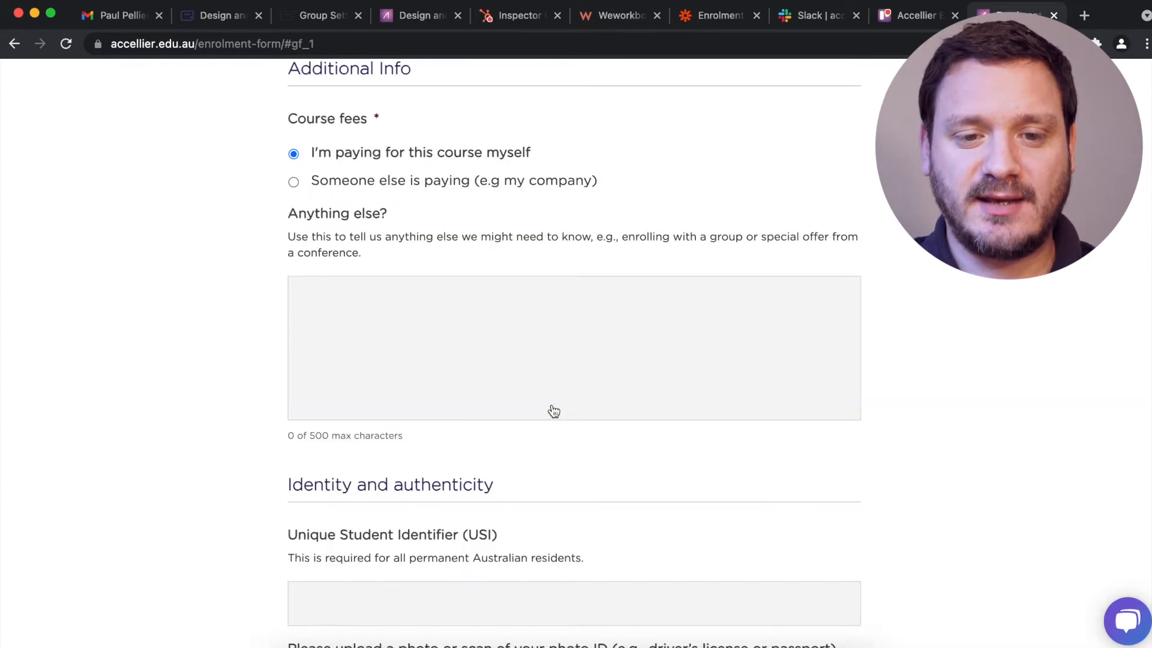
{"action": "left_click", "coordinate": [554, 411]}
{"action": "type", "text": "Hi!"}
{"action": "scroll", "coordinate": [554, 411], "scroll_direction": "down", "scroll_amount": 2}
{"action": "left_click", "coordinate": [499, 478]}
{"action": "type", "text": "ABC123XYZ"}
{"action": "scroll", "coordinate": [499, 479], "scroll_direction": "down", "scroll_amount": 5}
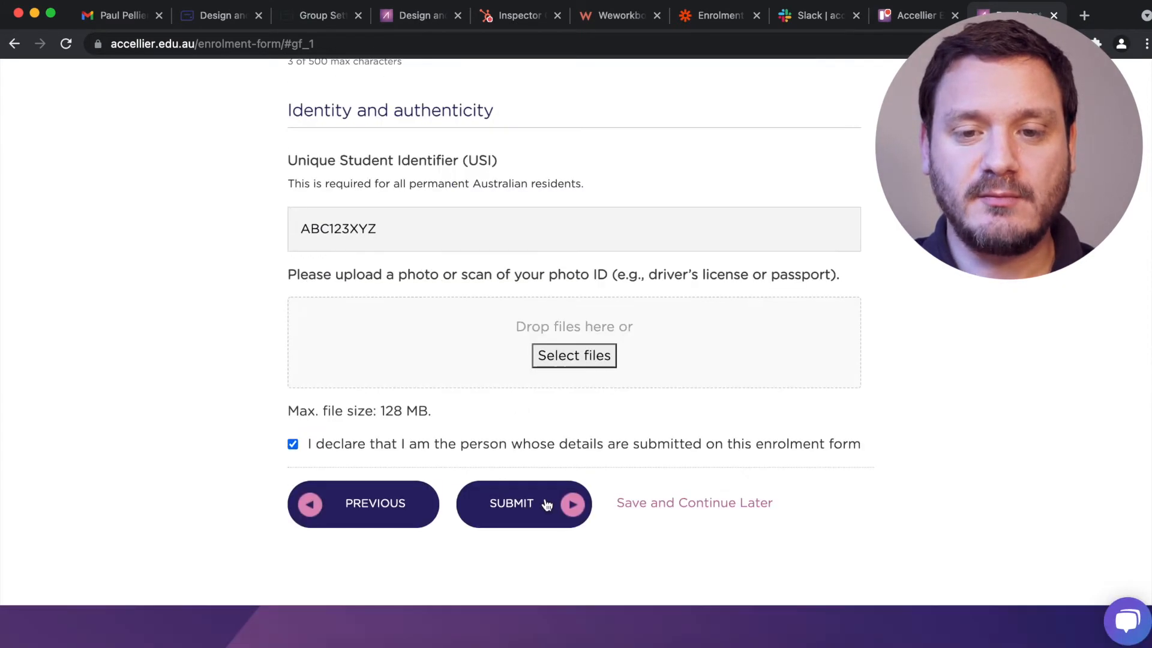
{"action": "left_click", "coordinate": [547, 505]}
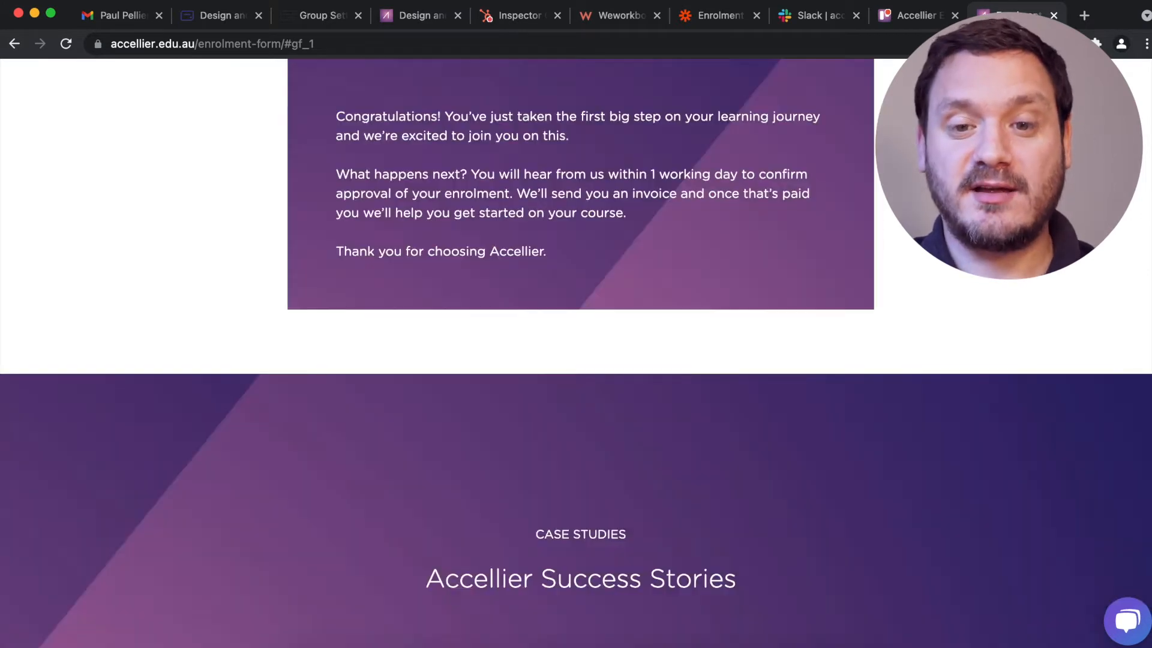
{"action": "left_click", "coordinate": [728, 18]}
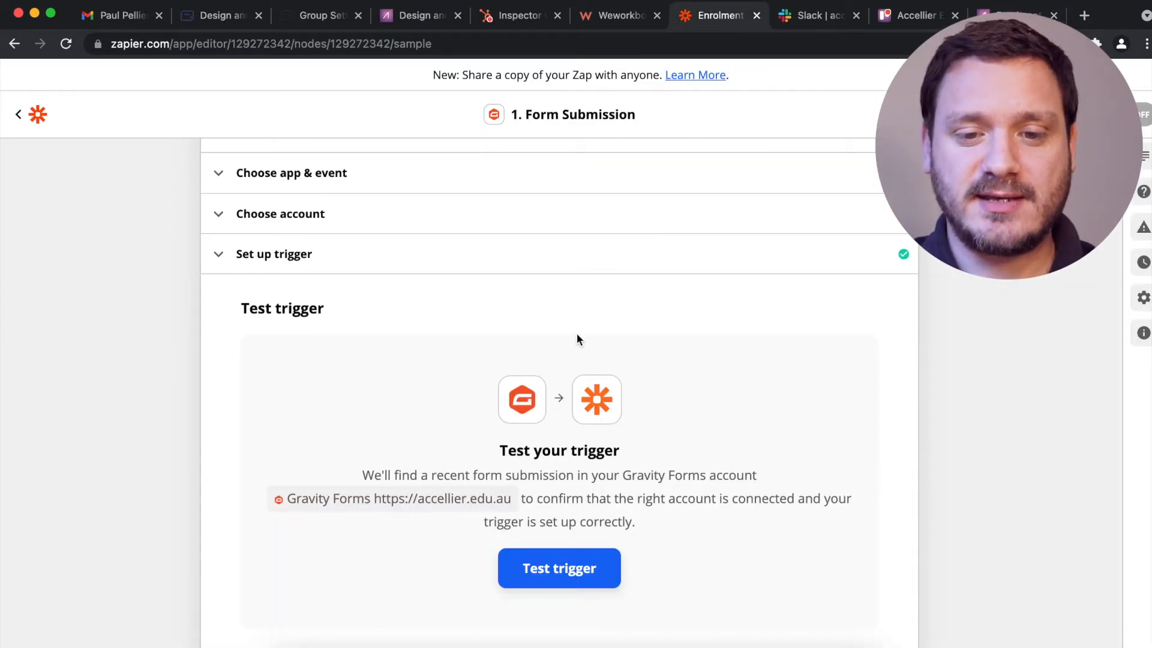
Test the trigger, check the found Enrolment Form submission, and continue to the first action.
{"action": "scroll", "coordinate": [577, 340], "scroll_direction": "down", "scroll_amount": 2}
{"action": "left_click", "coordinate": [548, 467]}
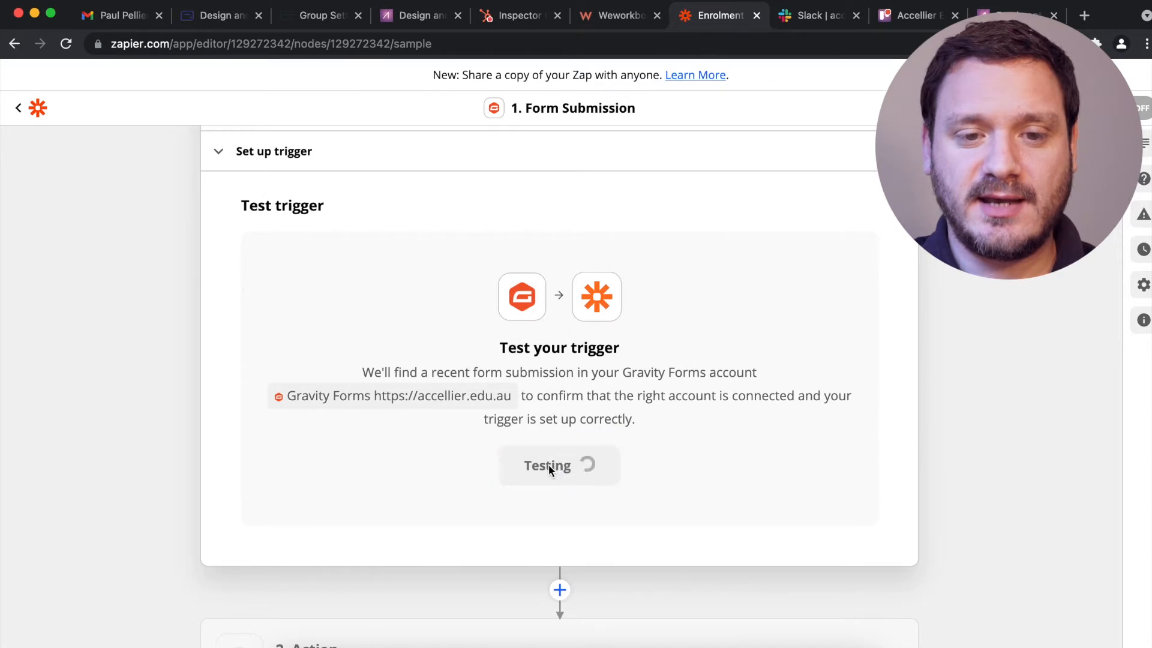
{"action": "scroll", "coordinate": [143, 409], "scroll_direction": "down", "scroll_amount": 3}
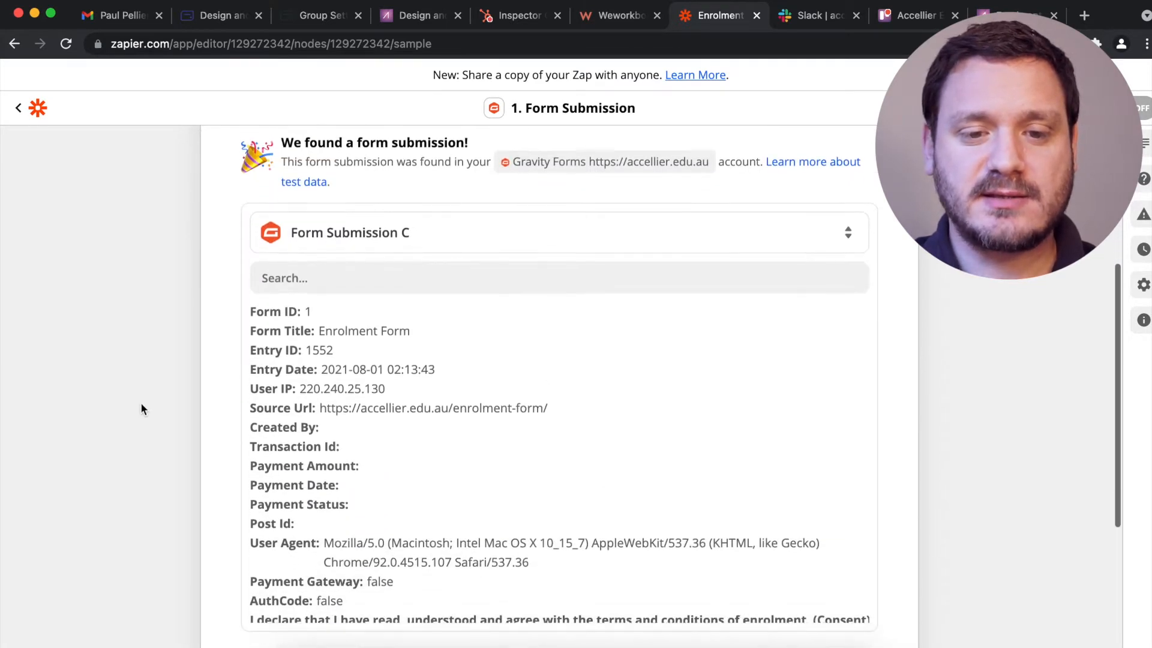
{"action": "scroll", "coordinate": [381, 413], "scroll_direction": "down", "scroll_amount": 15}
{"action": "scroll", "coordinate": [382, 413], "scroll_direction": "down", "scroll_amount": 10}
{"action": "scroll", "coordinate": [382, 413], "scroll_direction": "down", "scroll_amount": 12}
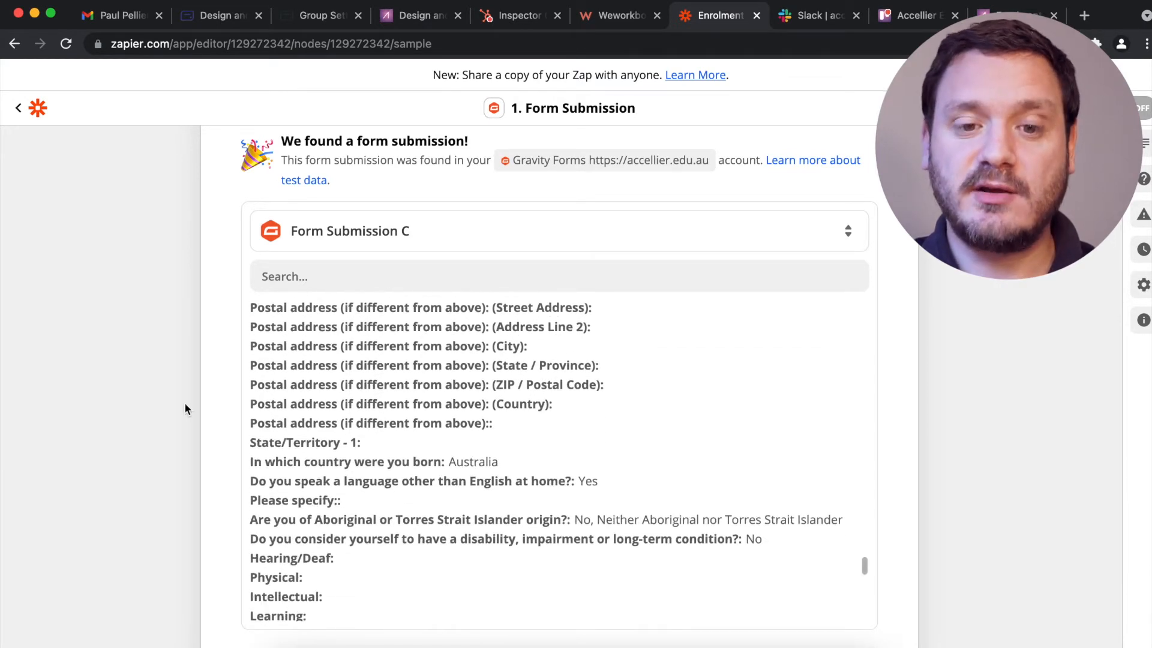
{"action": "left_click", "coordinate": [841, 225]}
{"action": "left_click", "coordinate": [949, 240]}
{"action": "scroll", "coordinate": [949, 240], "scroll_direction": "down", "scroll_amount": 3}
{"action": "scroll", "coordinate": [597, 444], "scroll_direction": "down", "scroll_amount": 1}
{"action": "left_click", "coordinate": [597, 445]}
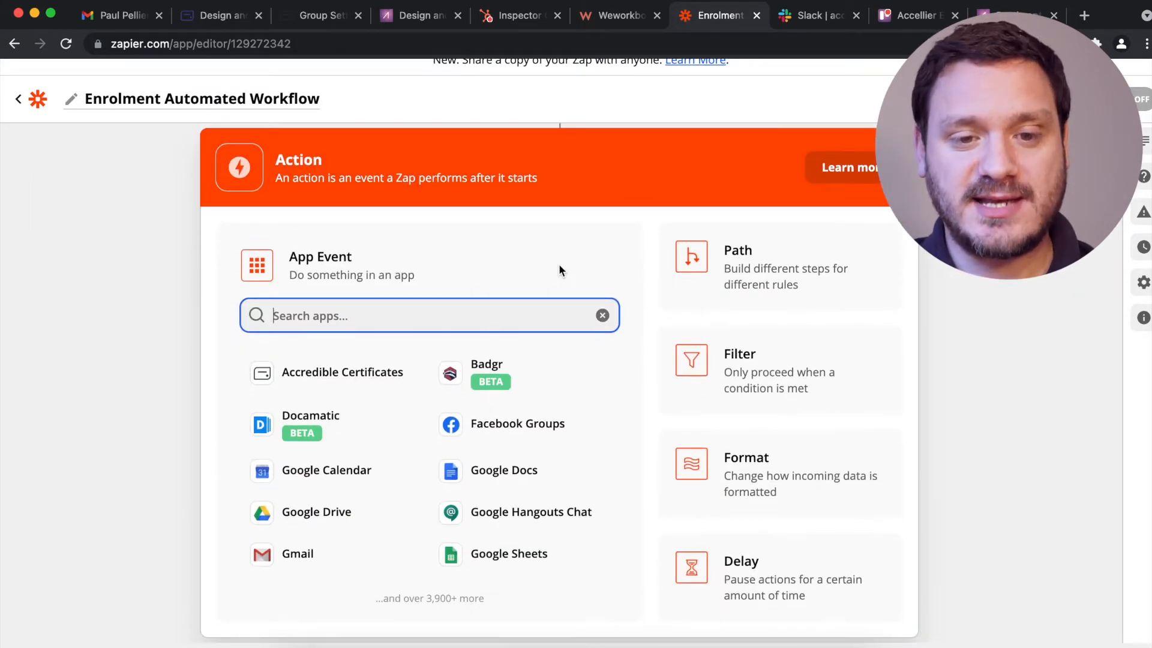
Make the action app Xero with the event Create Sales Invoice.
{"action": "type", "text": "Xero"}
{"action": "left_click", "coordinate": [463, 368]}
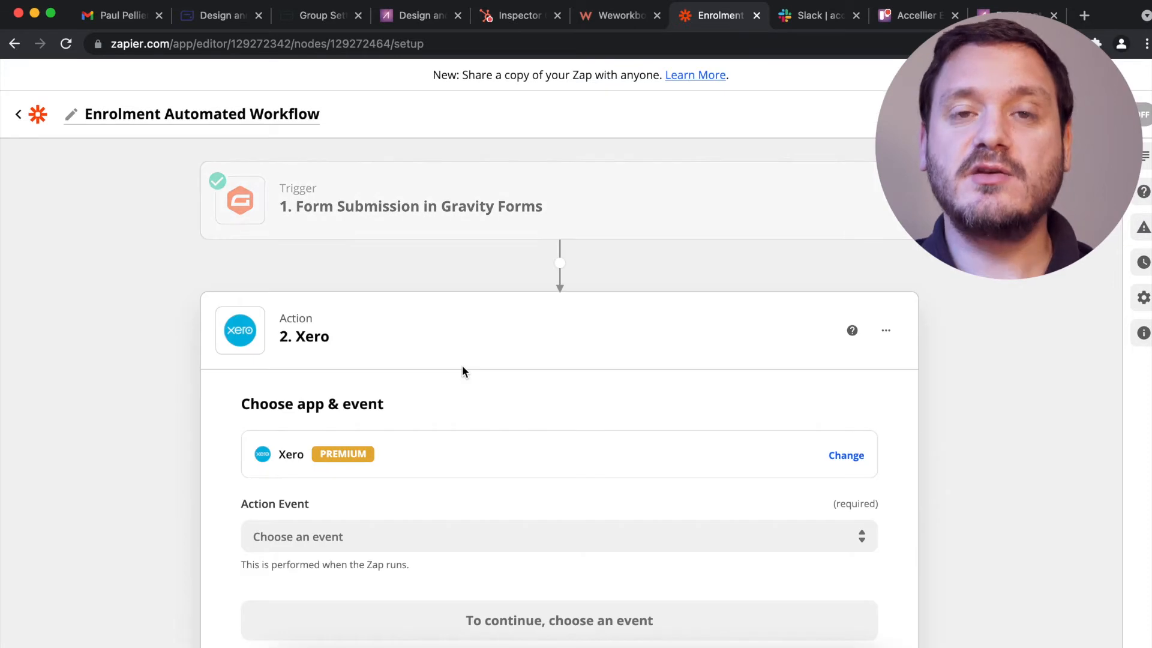
{"action": "scroll", "coordinate": [49, 356], "scroll_direction": "down", "scroll_amount": 2}
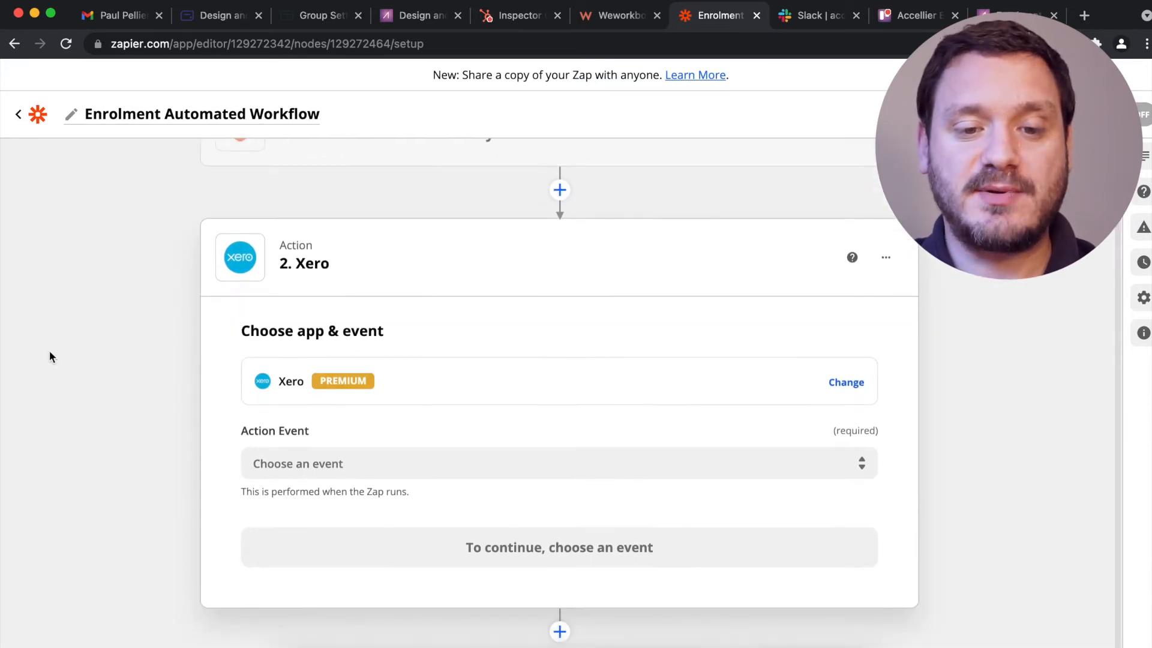
{"action": "left_click", "coordinate": [381, 467]}
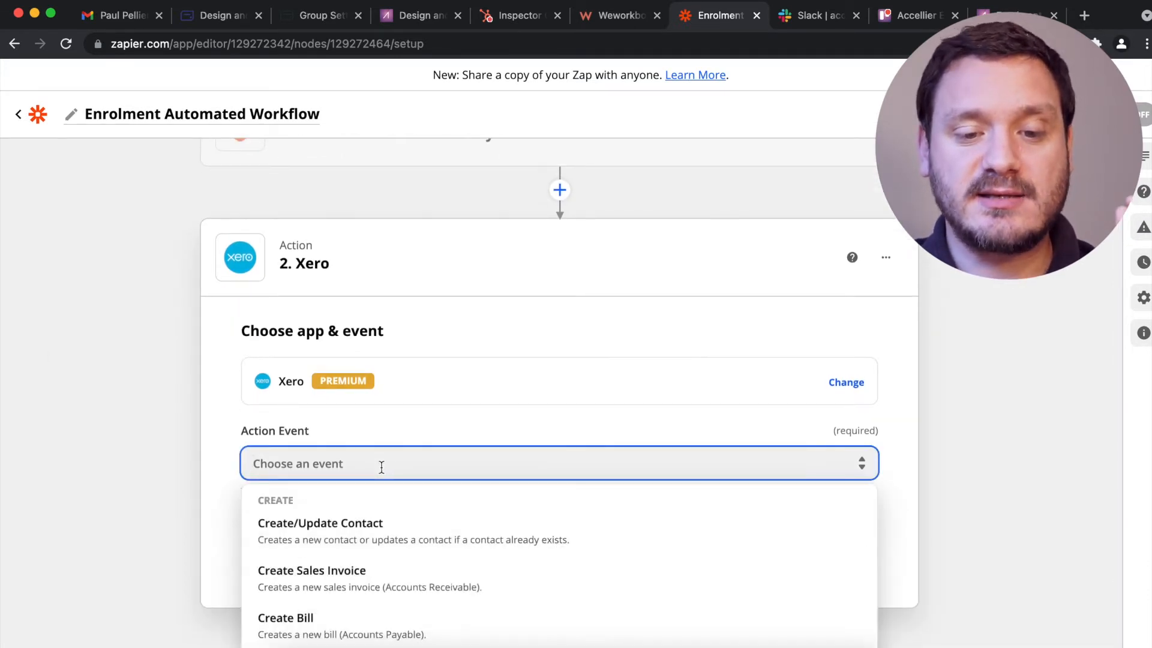
{"action": "left_click", "coordinate": [367, 579]}
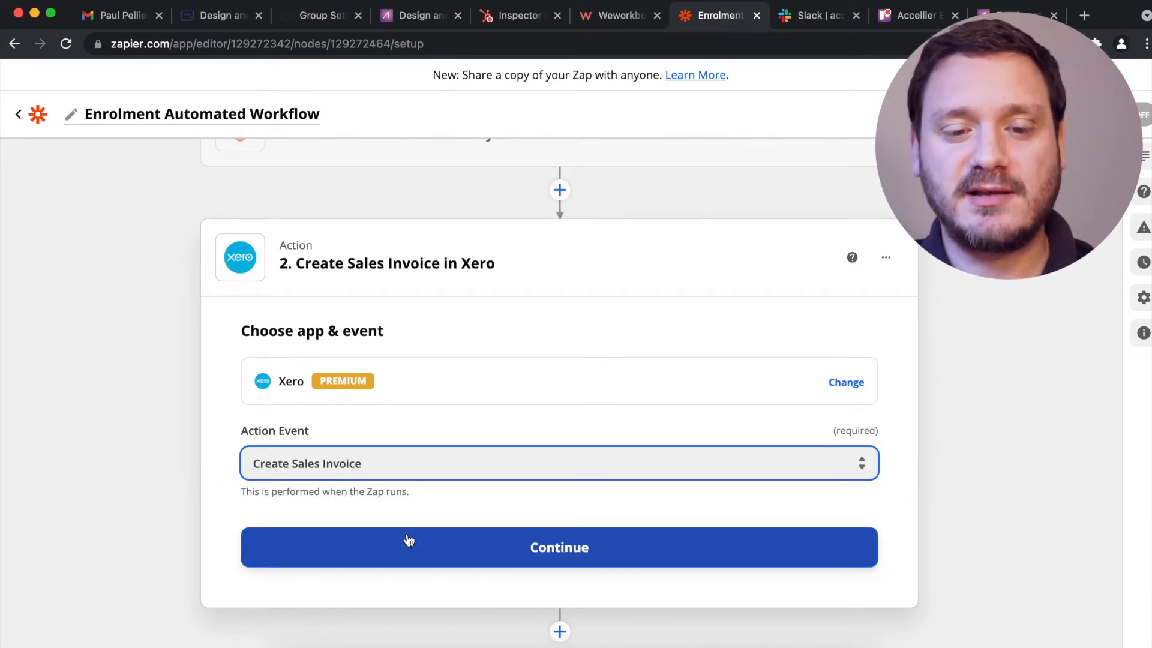
{"action": "scroll", "coordinate": [409, 541], "scroll_direction": "up", "scroll_amount": 3}
{"action": "left_click", "coordinate": [408, 540]}
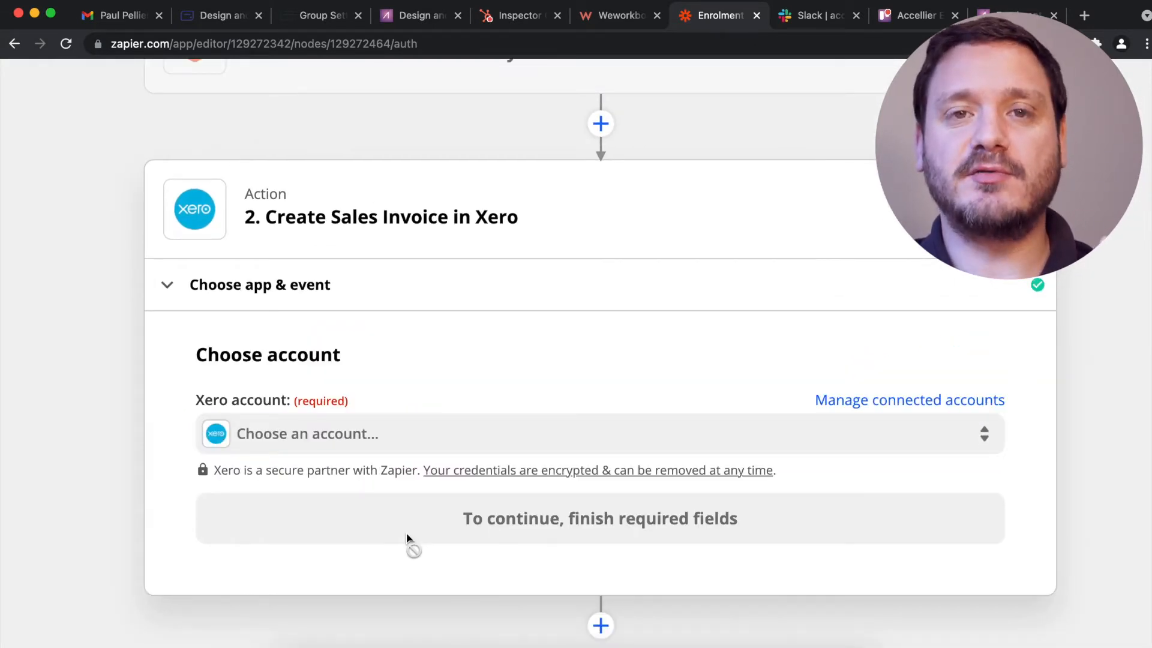
Connect the Xero account and bring up the invoice's setup fields.
{"action": "left_click", "coordinate": [405, 439]}
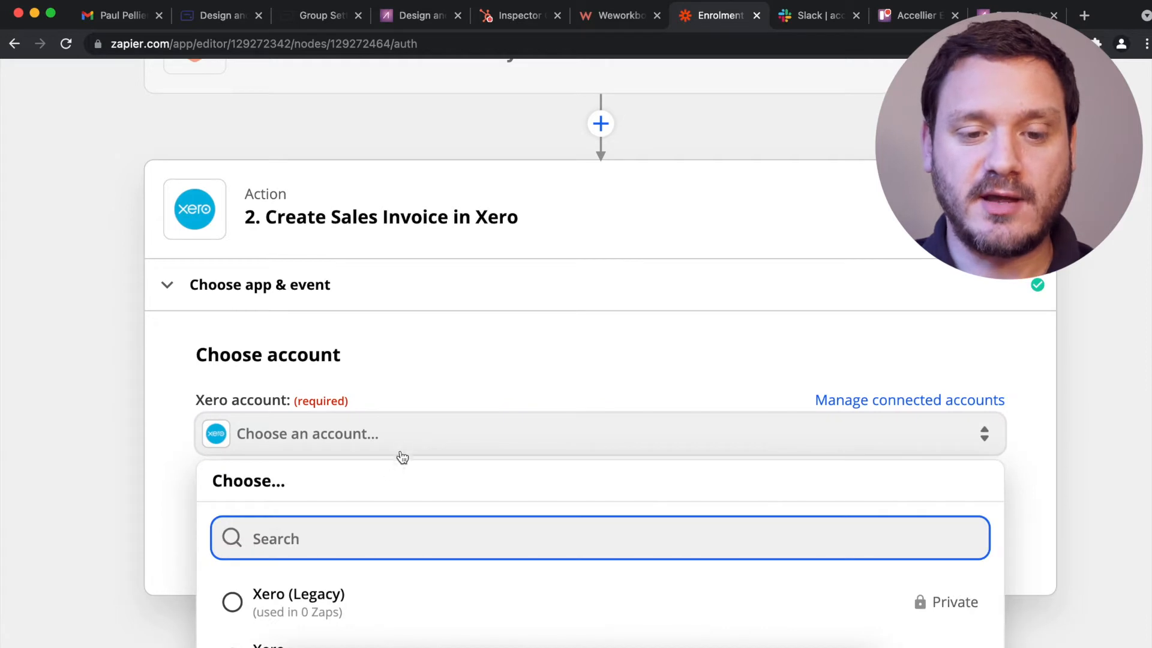
{"action": "scroll", "coordinate": [352, 574], "scroll_direction": "down", "scroll_amount": 2}
{"action": "left_click", "coordinate": [308, 583]}
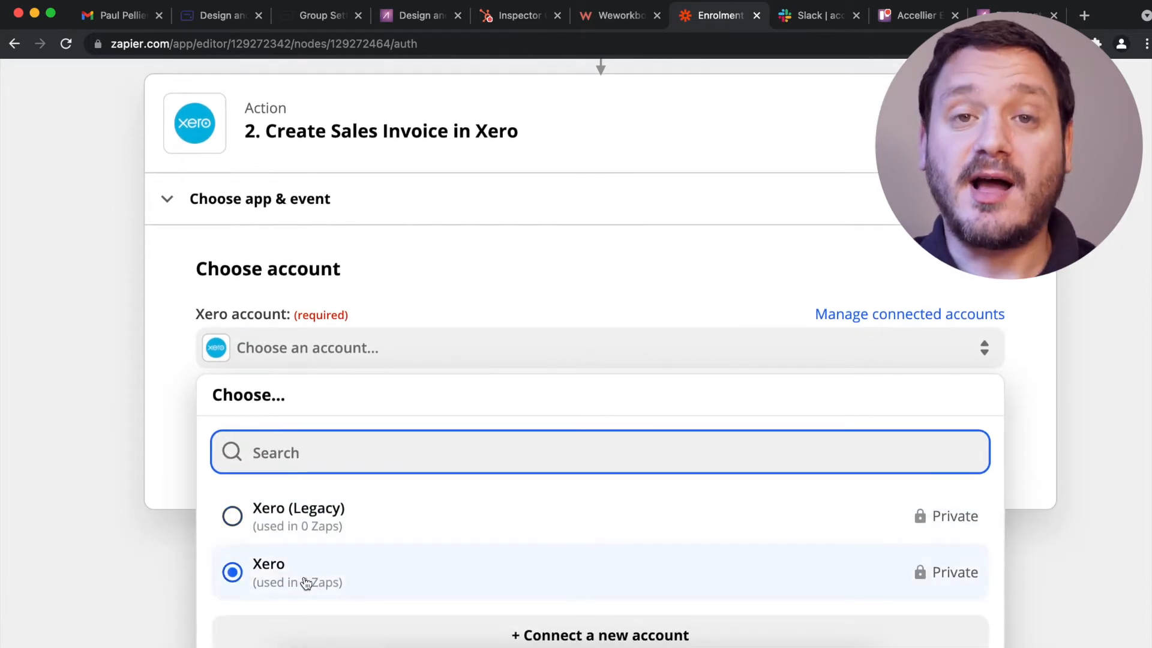
{"action": "left_click", "coordinate": [488, 498]}
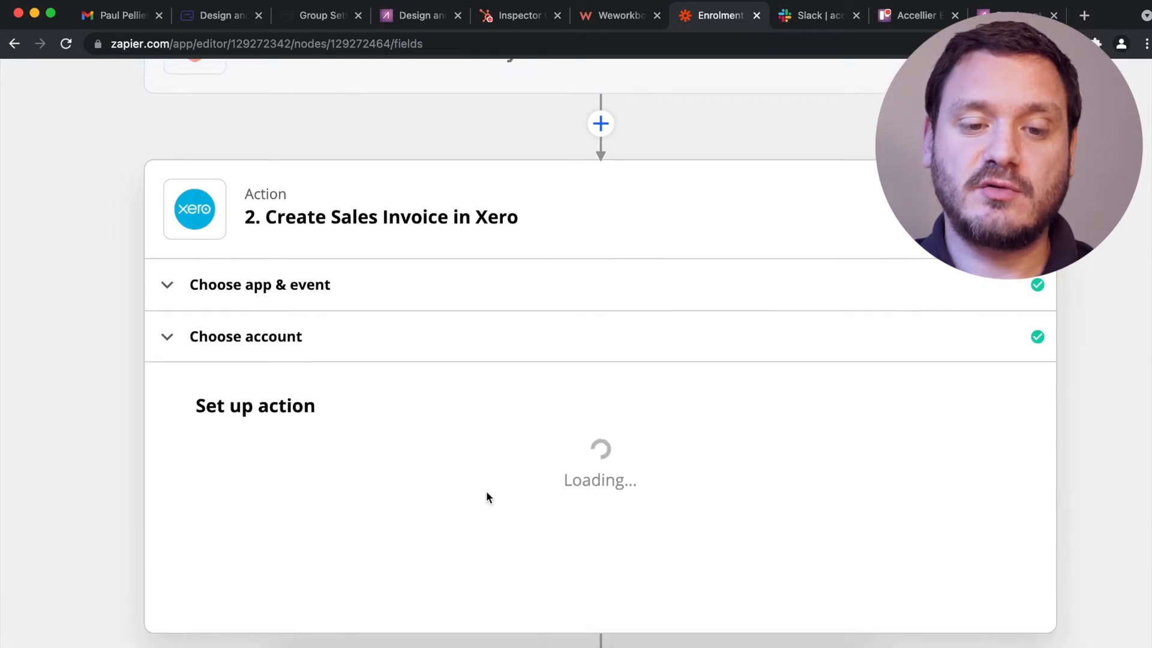
{"action": "scroll", "coordinate": [487, 497], "scroll_direction": "down", "scroll_amount": 3}
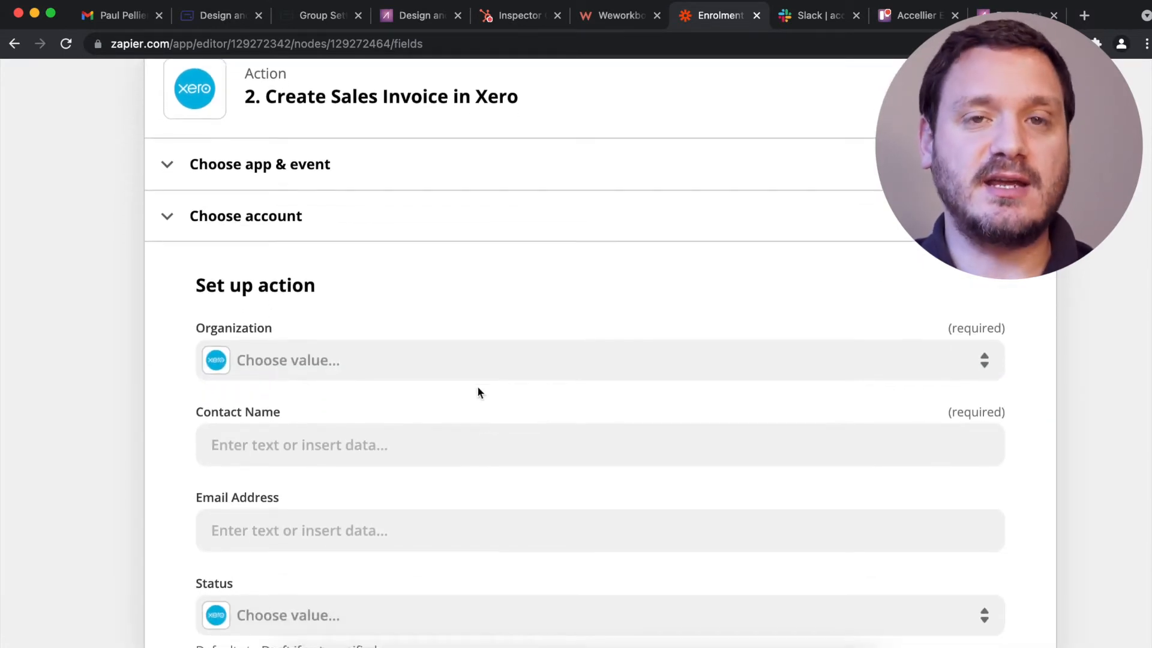
Choose Accellier as the Xero organization and map the enrolee's first and last name into Contact Name.
{"action": "left_click", "coordinate": [480, 377]}
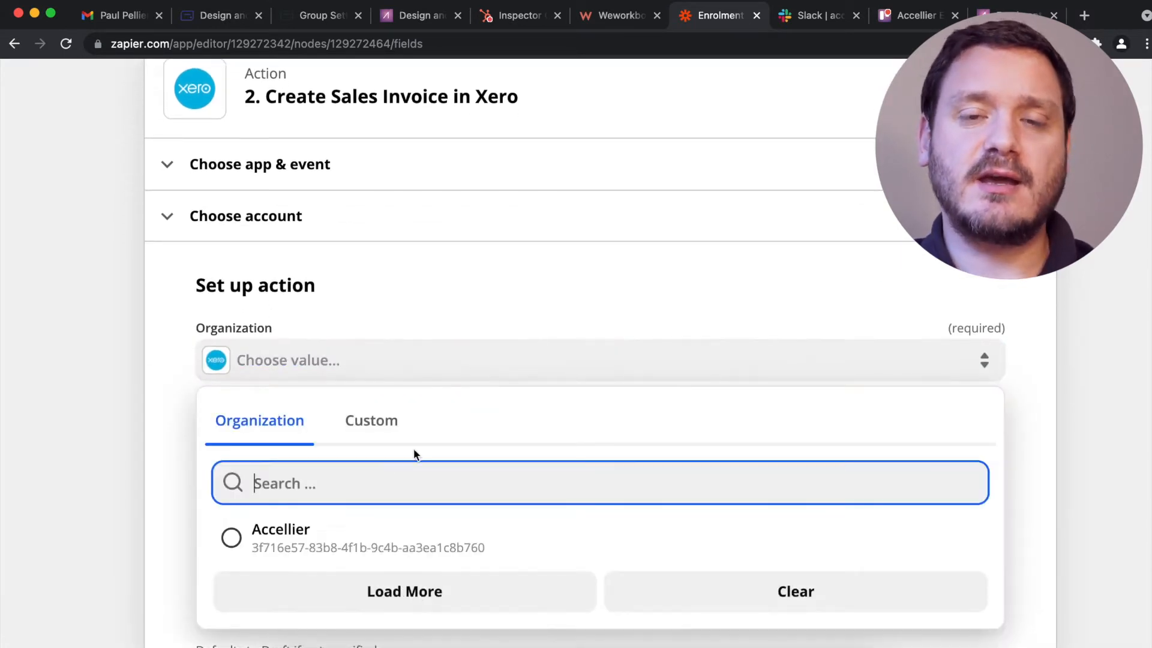
{"action": "left_click", "coordinate": [340, 541]}
{"action": "scroll", "coordinate": [154, 428], "scroll_direction": "down", "scroll_amount": 2}
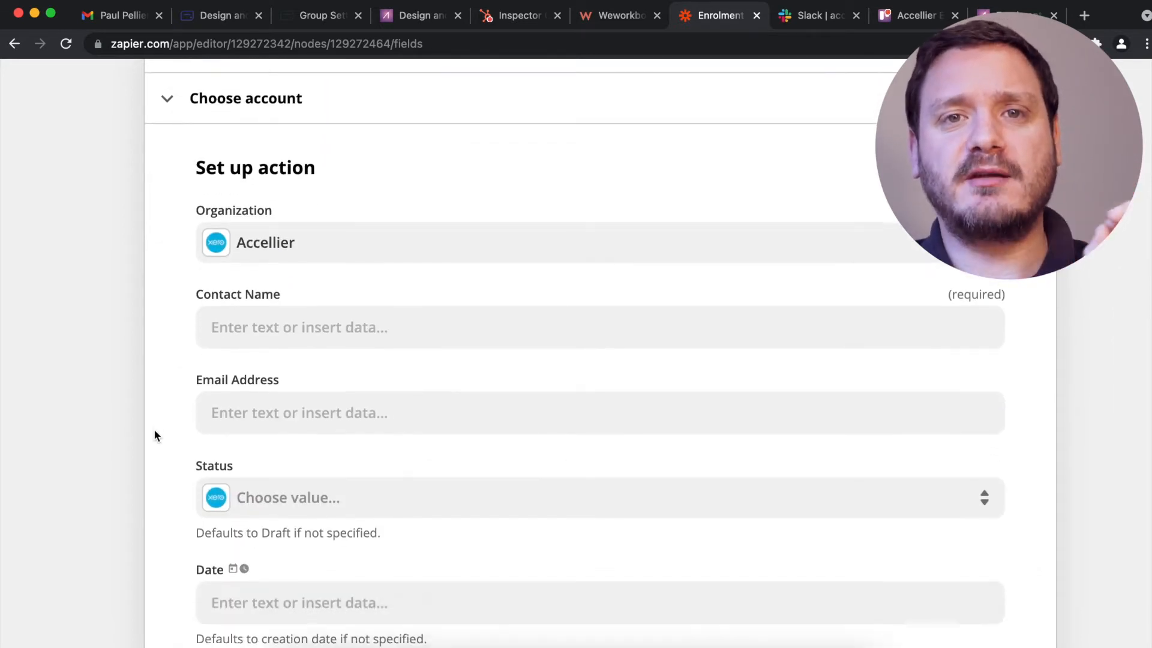
{"action": "left_click", "coordinate": [297, 339]}
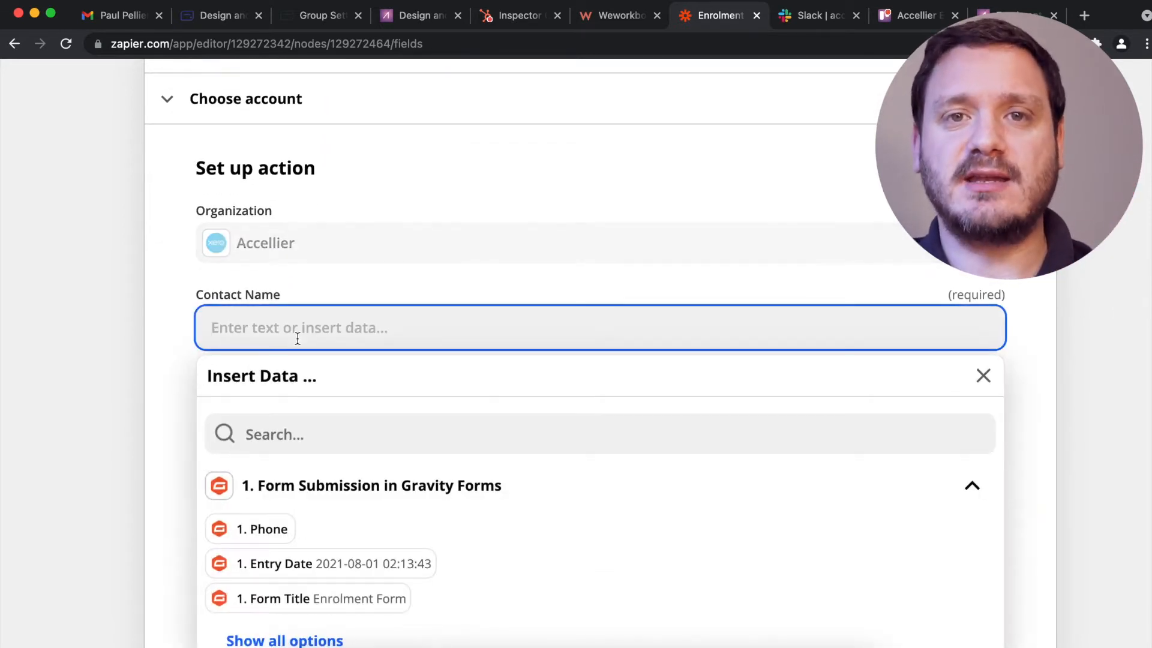
{"action": "left_click", "coordinate": [300, 434]}
{"action": "type", "text": "first"}
{"action": "left_click", "coordinate": [327, 483]}
{"action": "double_click", "coordinate": [296, 435]}
{"action": "type", "text": "name"}
{"action": "scroll", "coordinate": [350, 573], "scroll_direction": "down", "scroll_amount": 2}
{"action": "left_click", "coordinate": [350, 574]}
Map the enrolee's email address into the invoice's Email Address field.
{"action": "left_click", "coordinate": [288, 417]}
{"action": "type", "text": "email"}
{"action": "scroll", "coordinate": [272, 489], "scroll_direction": "down", "scroll_amount": 4}
{"action": "left_click", "coordinate": [272, 489]}
{"action": "double_click", "coordinate": [224, 168]}
{"action": "left_click", "coordinate": [355, 512]}
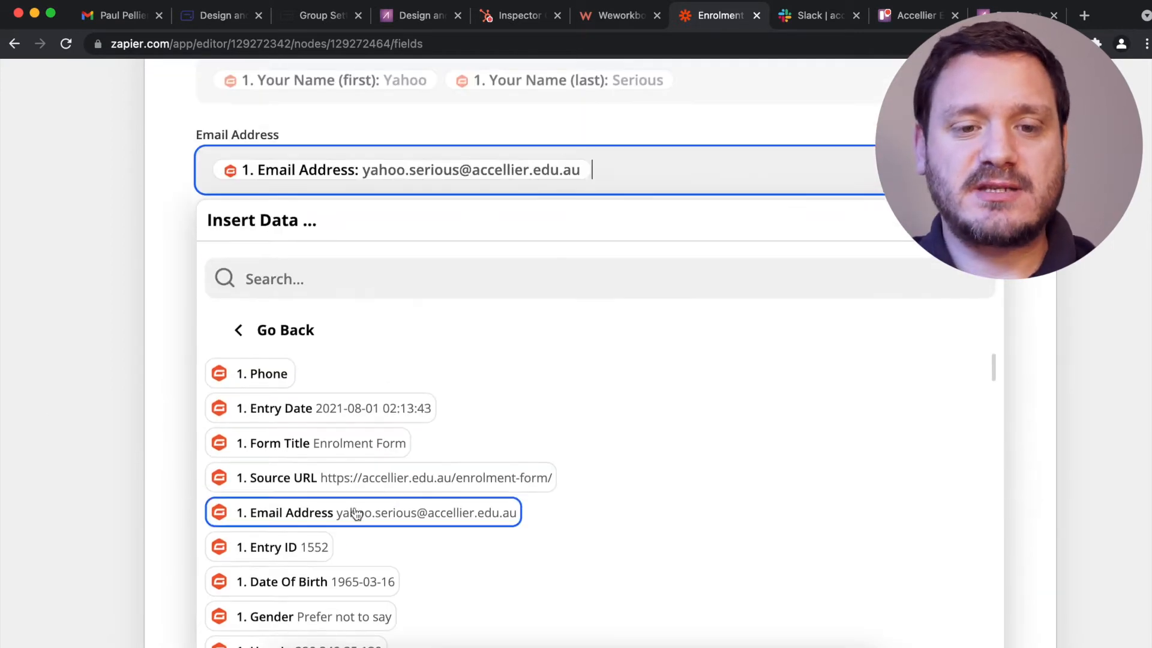
{"action": "left_click", "coordinate": [168, 360]}
Set the invoice status to draft, date 'today' and due date '14 days from today'.
{"action": "left_click", "coordinate": [251, 246]}
{"action": "left_click", "coordinate": [258, 366]}
{"action": "left_click", "coordinate": [258, 354]}
{"action": "type", "text": "today"}
{"action": "scroll", "coordinate": [106, 311], "scroll_direction": "down", "scroll_amount": 2}
{"action": "left_click", "coordinate": [241, 356]}
{"action": "type", "text": "14 days from today"}
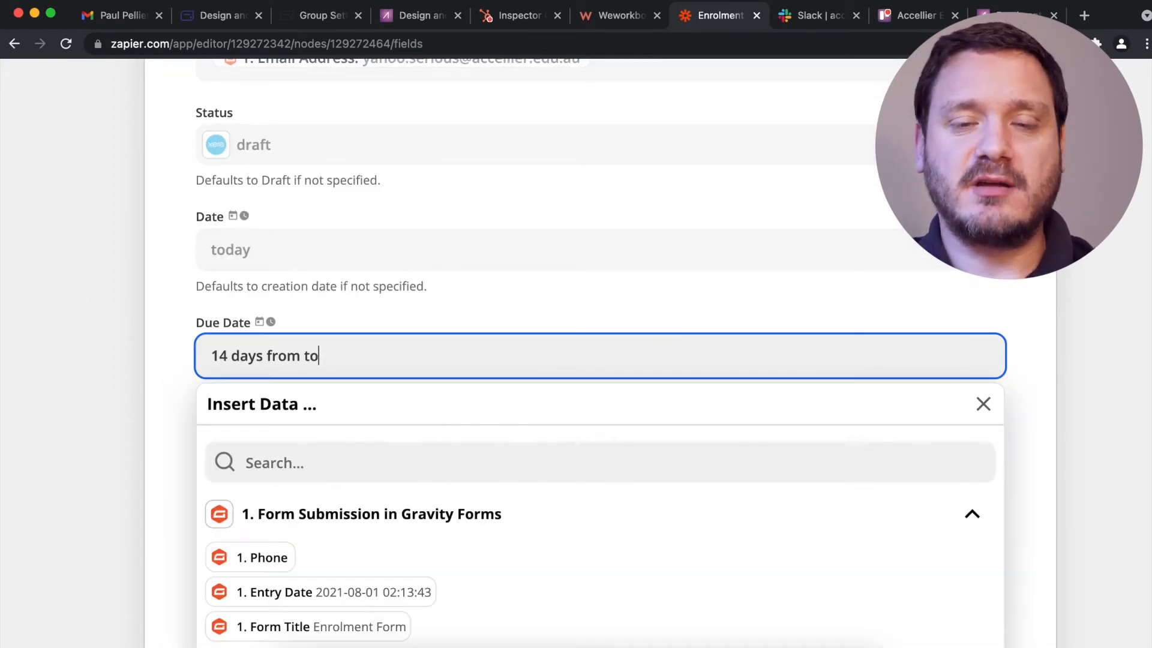
{"action": "scroll", "coordinate": [91, 299], "scroll_direction": "down", "scroll_amount": 3}
Set currency to Australian Dollar, mark it not sent to contact, and use NoTax line amounts.
{"action": "left_click", "coordinate": [258, 281]}
{"action": "left_click", "coordinate": [258, 393]}
{"action": "scroll", "coordinate": [72, 366], "scroll_direction": "down", "scroll_amount": 7}
{"action": "scroll", "coordinate": [147, 274], "scroll_direction": "down", "scroll_amount": 3}
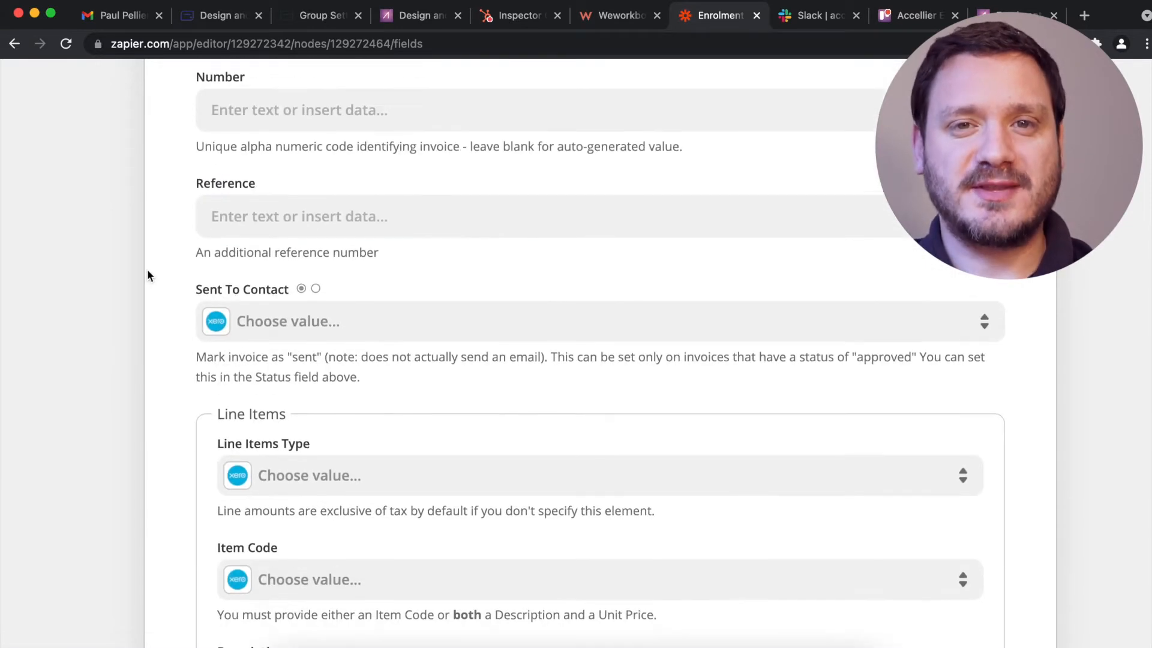
{"action": "scroll", "coordinate": [169, 211], "scroll_direction": "down", "scroll_amount": 3}
{"action": "left_click", "coordinate": [264, 161]}
{"action": "left_click", "coordinate": [258, 388]}
{"action": "scroll", "coordinate": [144, 340], "scroll_direction": "down", "scroll_amount": 3}
{"action": "left_click", "coordinate": [403, 167]}
{"action": "left_click", "coordinate": [276, 480]}
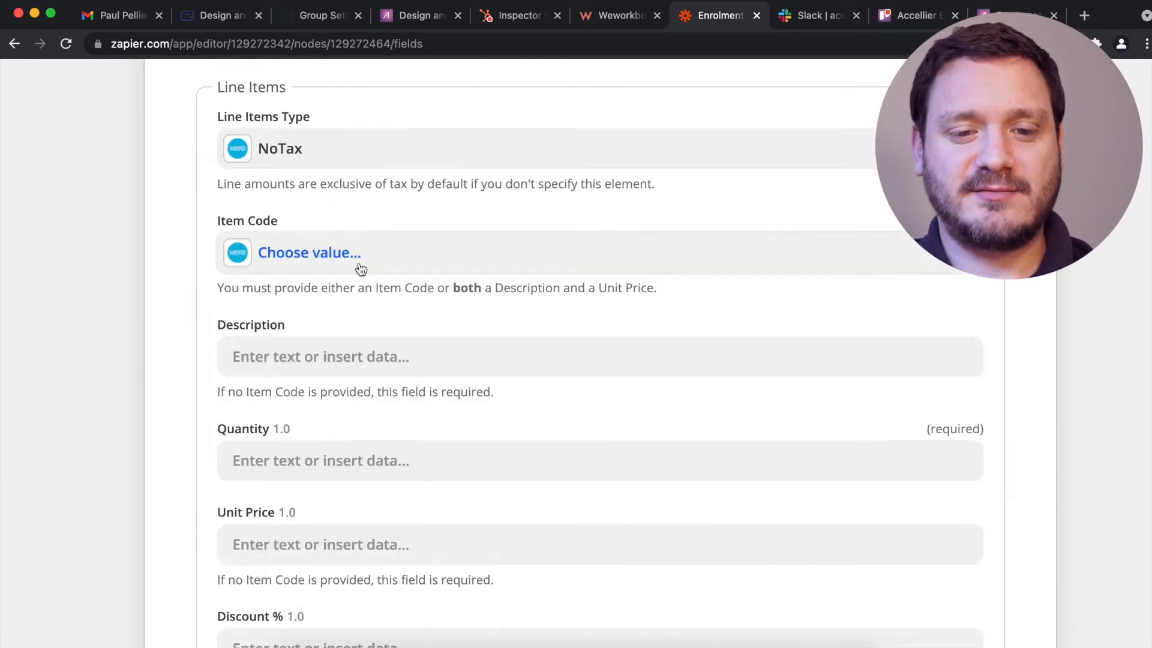
{"action": "left_click", "coordinate": [264, 253]}
{"action": "scroll", "coordinate": [178, 363], "scroll_direction": "down", "scroll_amount": 3}
Fill the line description with the enrolee's chosen course and delivery method.
{"action": "scroll", "coordinate": [322, 372], "scroll_direction": "down", "scroll_amount": 10}
{"action": "scroll", "coordinate": [312, 372], "scroll_direction": "up", "scroll_amount": 10}
{"action": "scroll", "coordinate": [303, 373], "scroll_direction": "up", "scroll_amount": 3}
{"action": "left_click", "coordinate": [309, 258]}
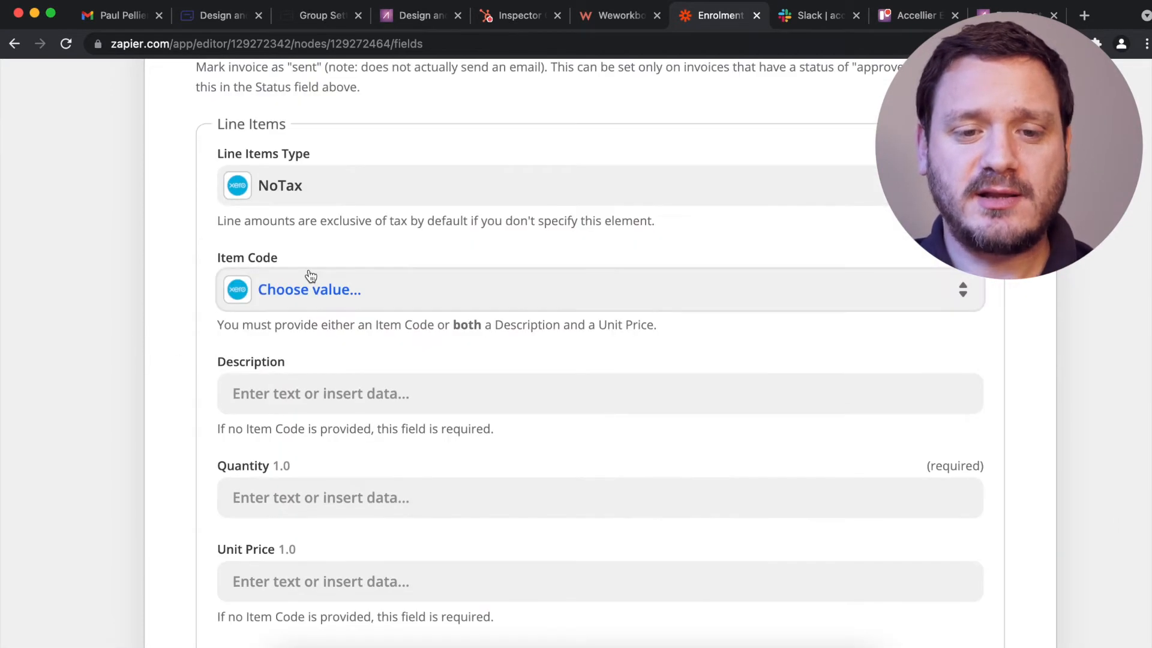
{"action": "left_click", "coordinate": [341, 399]}
{"action": "scroll", "coordinate": [360, 540], "scroll_direction": "down", "scroll_amount": 15}
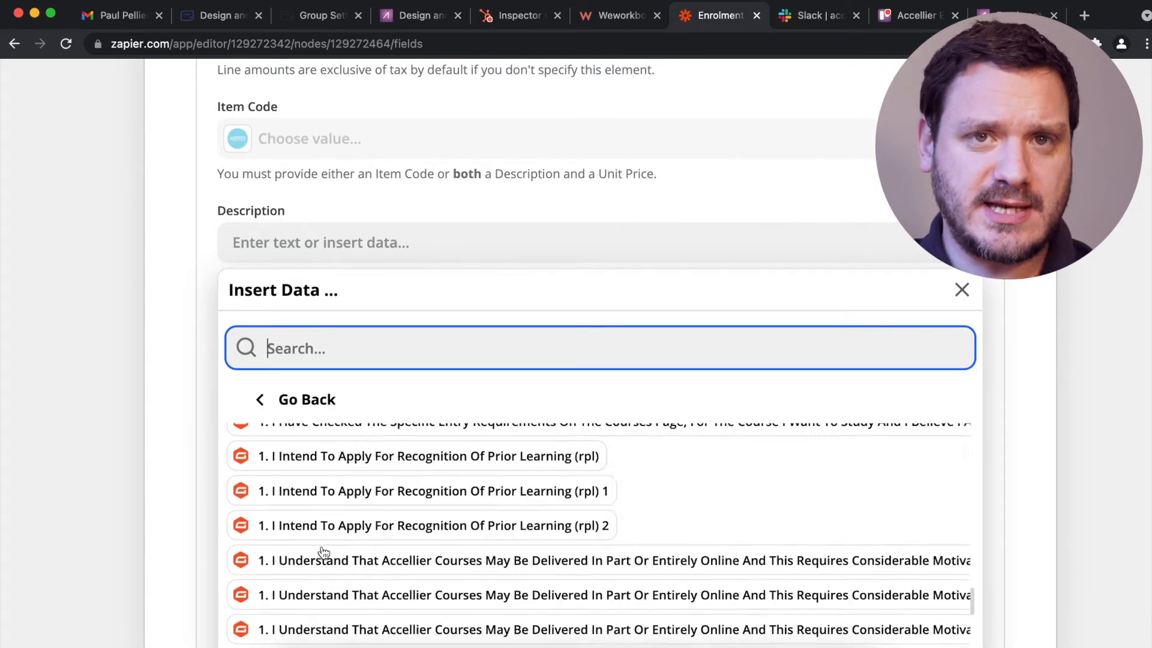
{"action": "scroll", "coordinate": [382, 300], "scroll_direction": "down", "scroll_amount": 10}
{"action": "left_click", "coordinate": [372, 190]}
{"action": "scroll", "coordinate": [160, 247], "scroll_direction": "up", "scroll_amount": 5}
{"action": "left_click", "coordinate": [432, 563]}
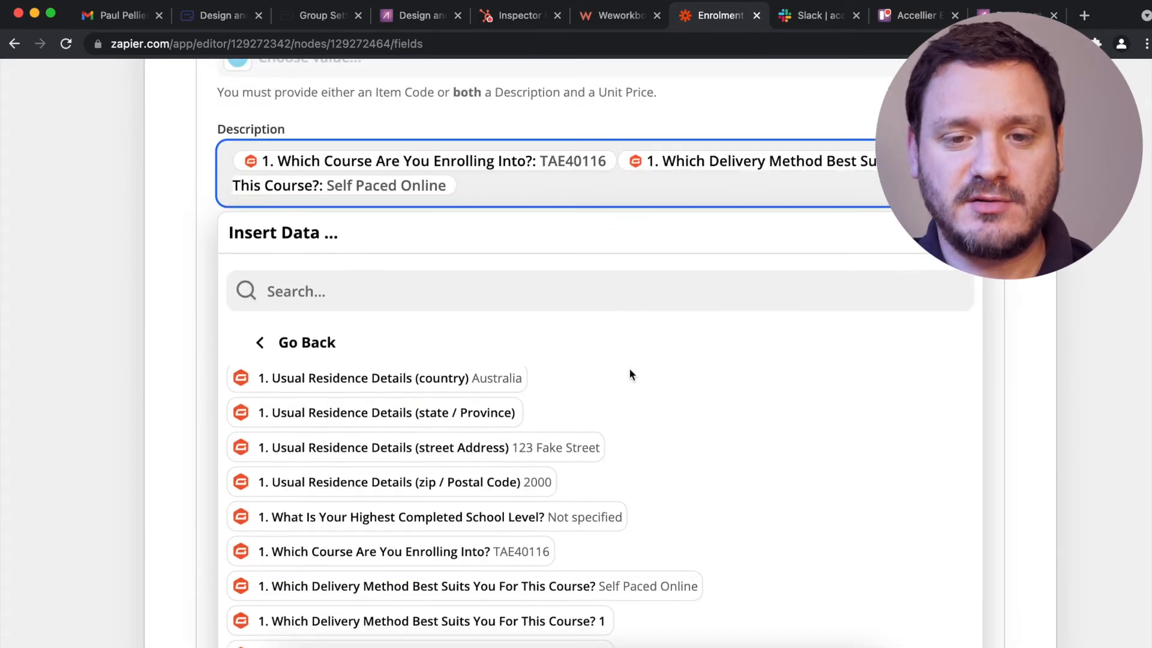
{"action": "left_click", "coordinate": [85, 227]}
Set quantity 1, unit price 1900, account Sales and tax rate GST Free Income.
{"action": "left_click", "coordinate": [264, 290]}
{"action": "type", "text": "1"}
{"action": "left_click", "coordinate": [59, 278]}
{"action": "left_click", "coordinate": [267, 273]}
{"action": "type", "text": "1900"}
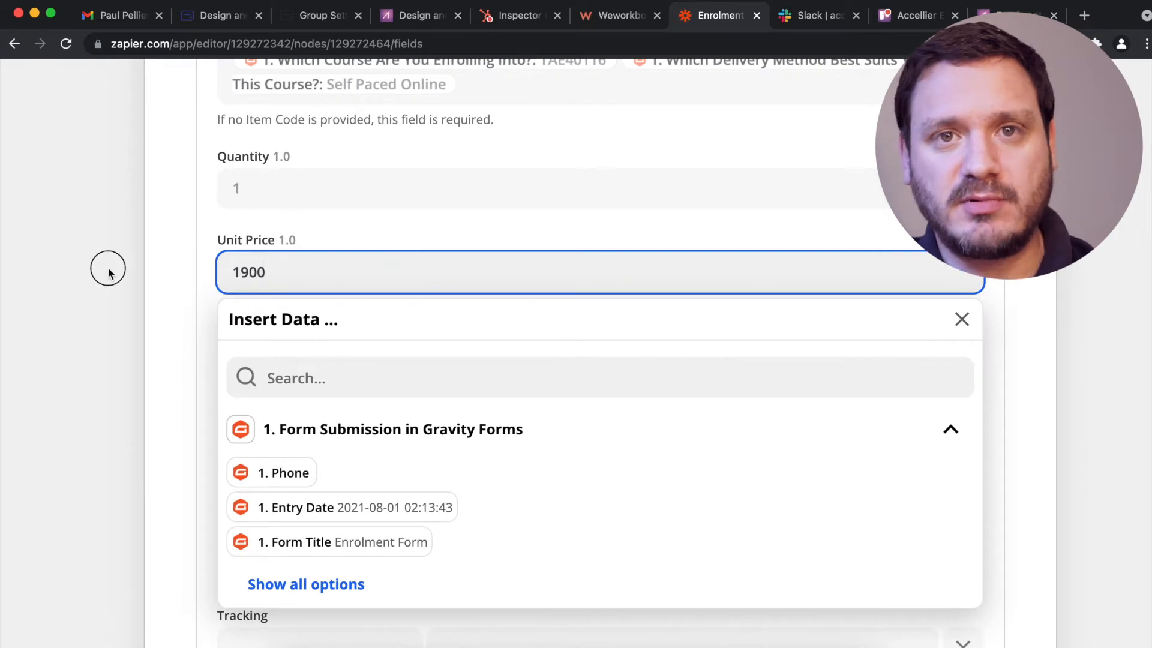
{"action": "left_click", "coordinate": [189, 284]}
{"action": "scroll", "coordinate": [240, 300], "scroll_direction": "down", "scroll_amount": 3}
{"action": "left_click", "coordinate": [341, 330]}
{"action": "scroll", "coordinate": [336, 408], "scroll_direction": "down", "scroll_amount": 2}
{"action": "left_click", "coordinate": [324, 480]}
{"action": "left_click", "coordinate": [322, 282]}
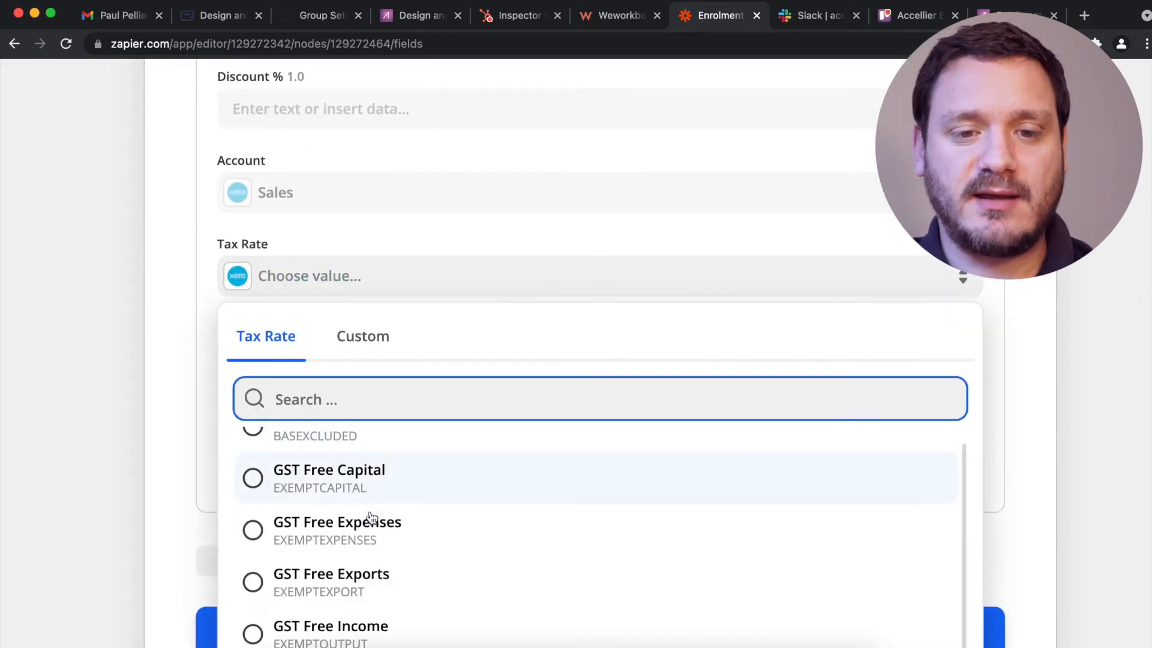
{"action": "scroll", "coordinate": [420, 456], "scroll_direction": "down", "scroll_amount": 5}
{"action": "left_click", "coordinate": [361, 237]}
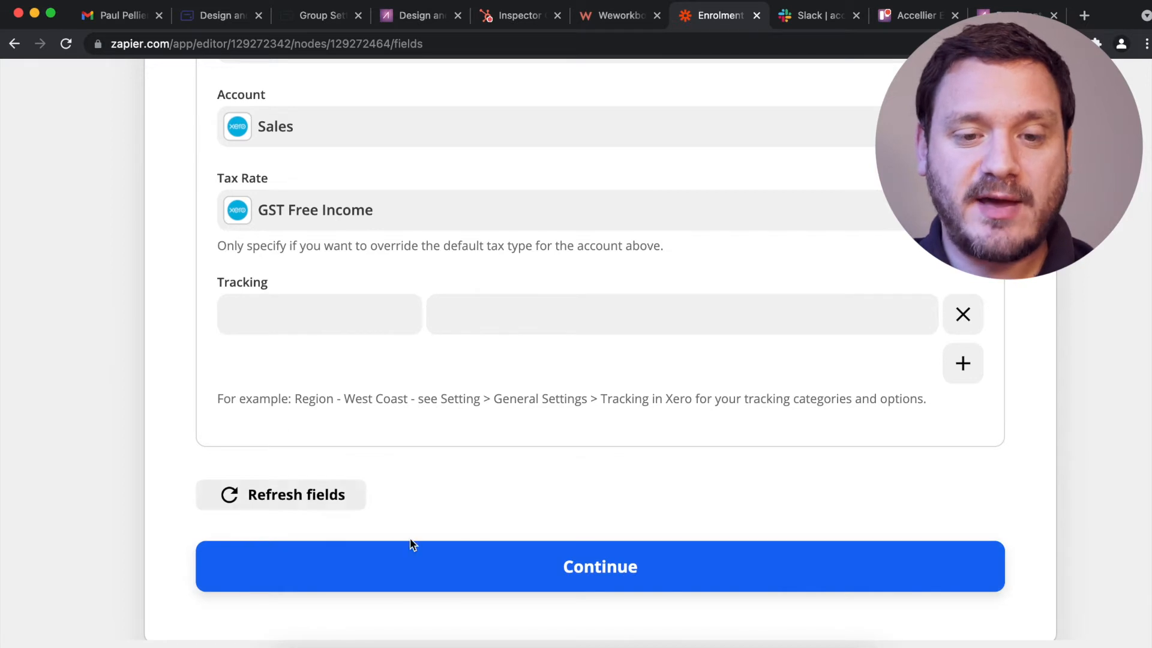
Confirm the Xero setup, review the draft invoice data, and send a test invoice to Xero.
{"action": "left_click", "coordinate": [426, 569]}
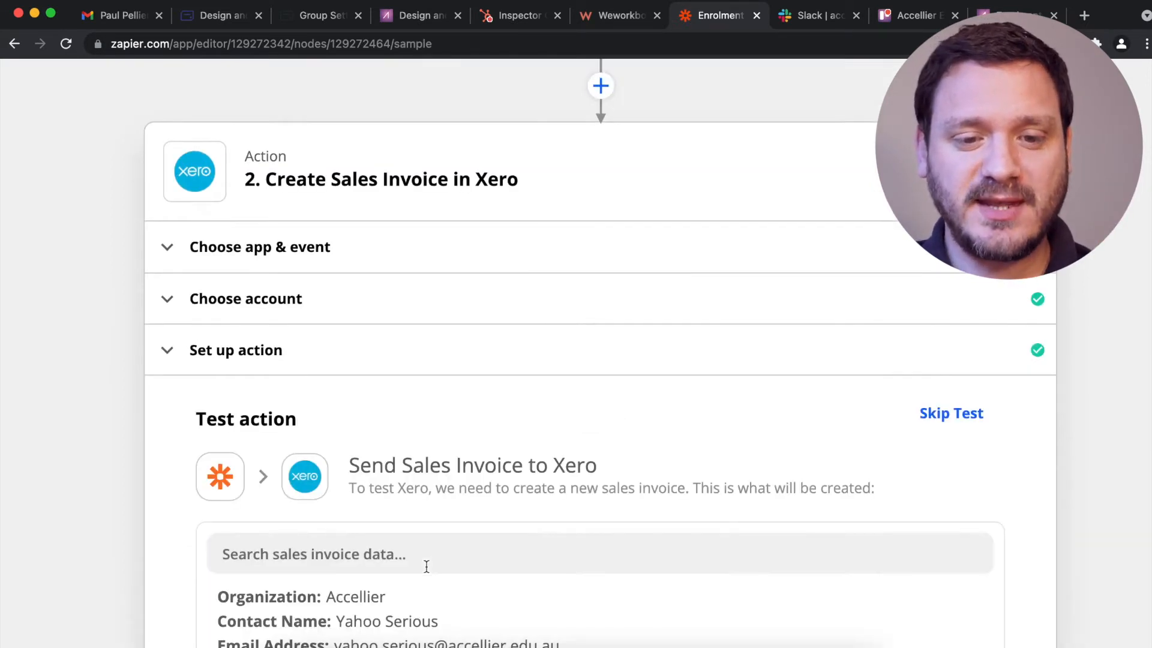
{"action": "scroll", "coordinate": [72, 499], "scroll_direction": "down", "scroll_amount": 6}
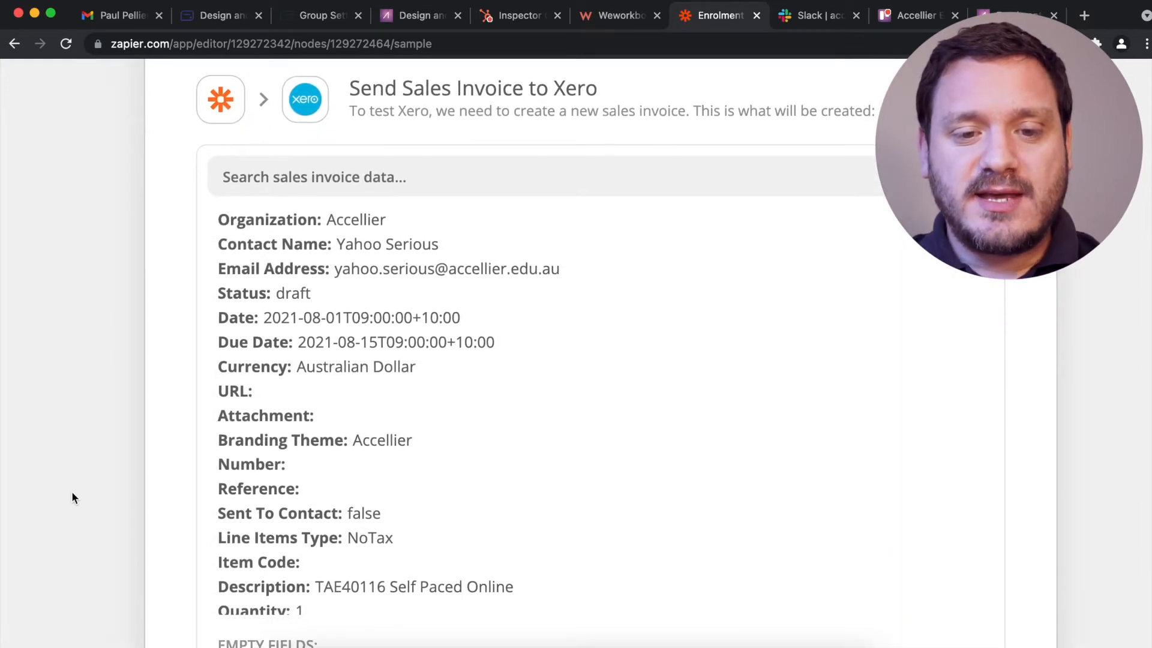
{"action": "scroll", "coordinate": [72, 498], "scroll_direction": "down", "scroll_amount": 6}
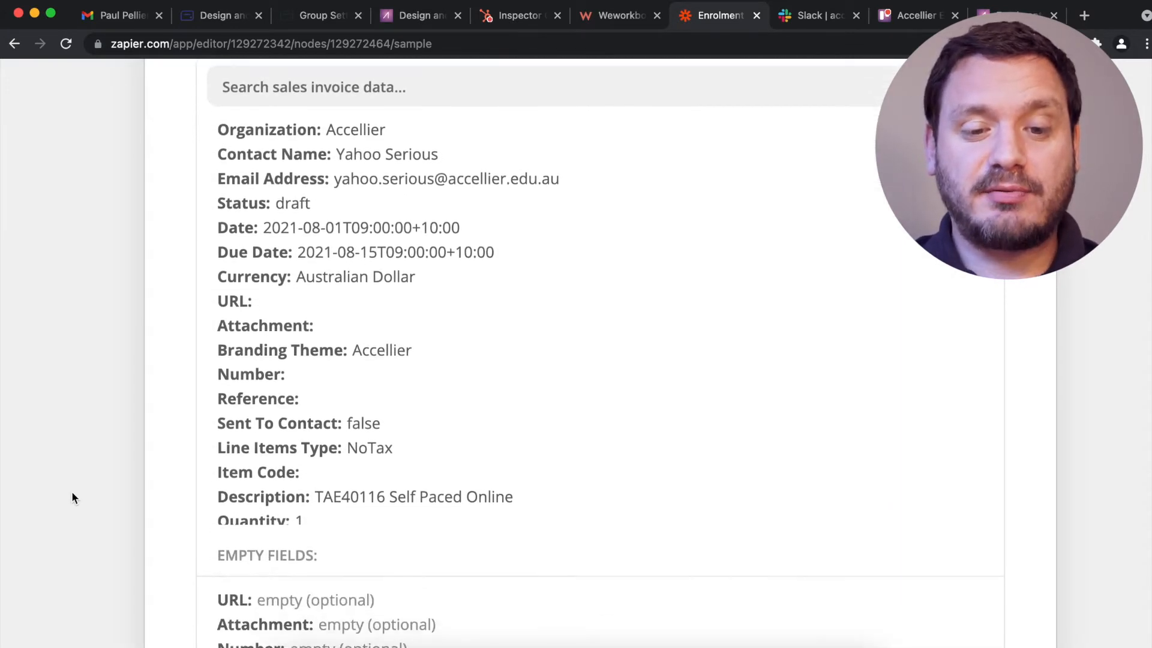
{"action": "scroll", "coordinate": [72, 498], "scroll_direction": "down", "scroll_amount": 1}
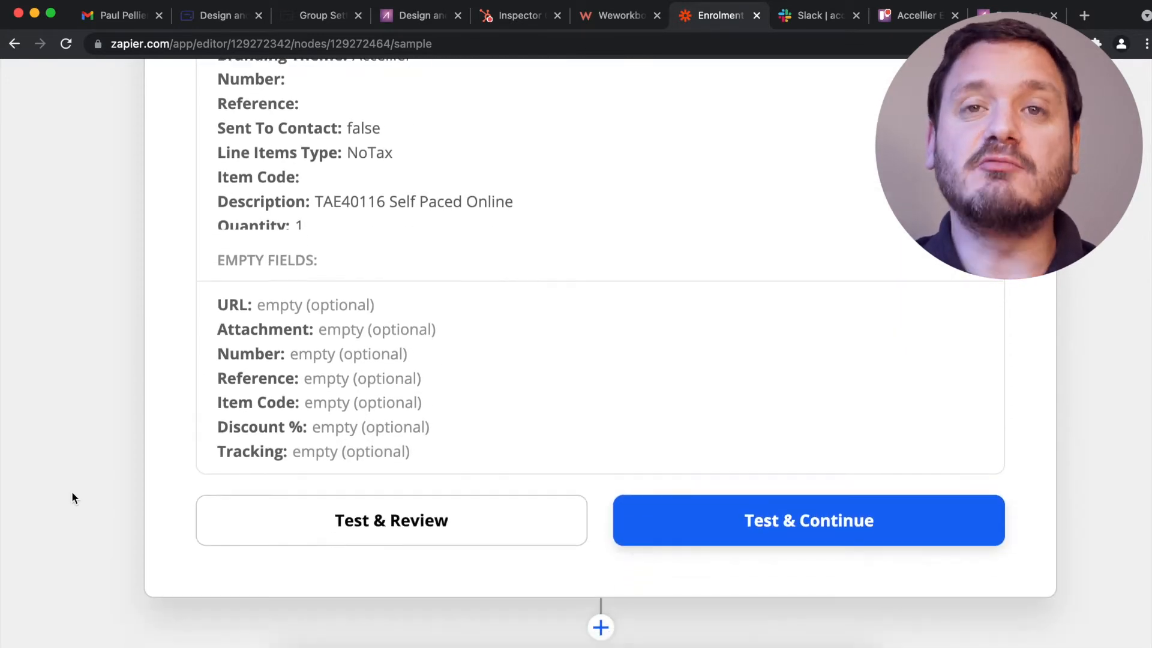
{"action": "left_click", "coordinate": [566, 530]}
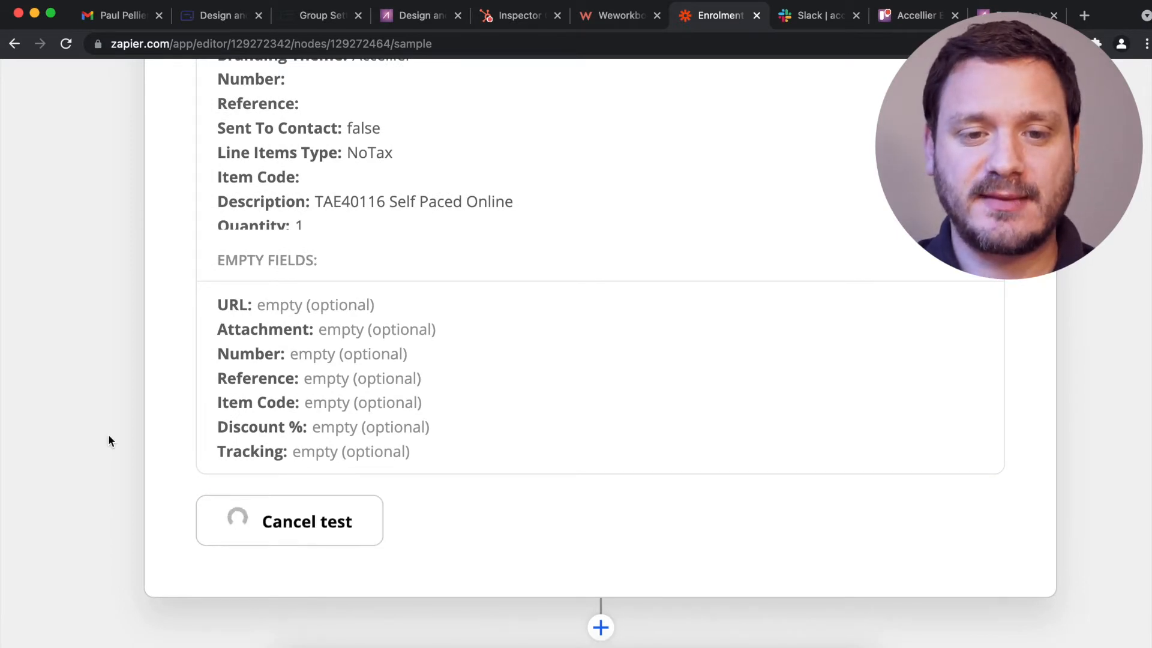
{"action": "scroll", "coordinate": [108, 438], "scroll_direction": "up", "scroll_amount": 4}
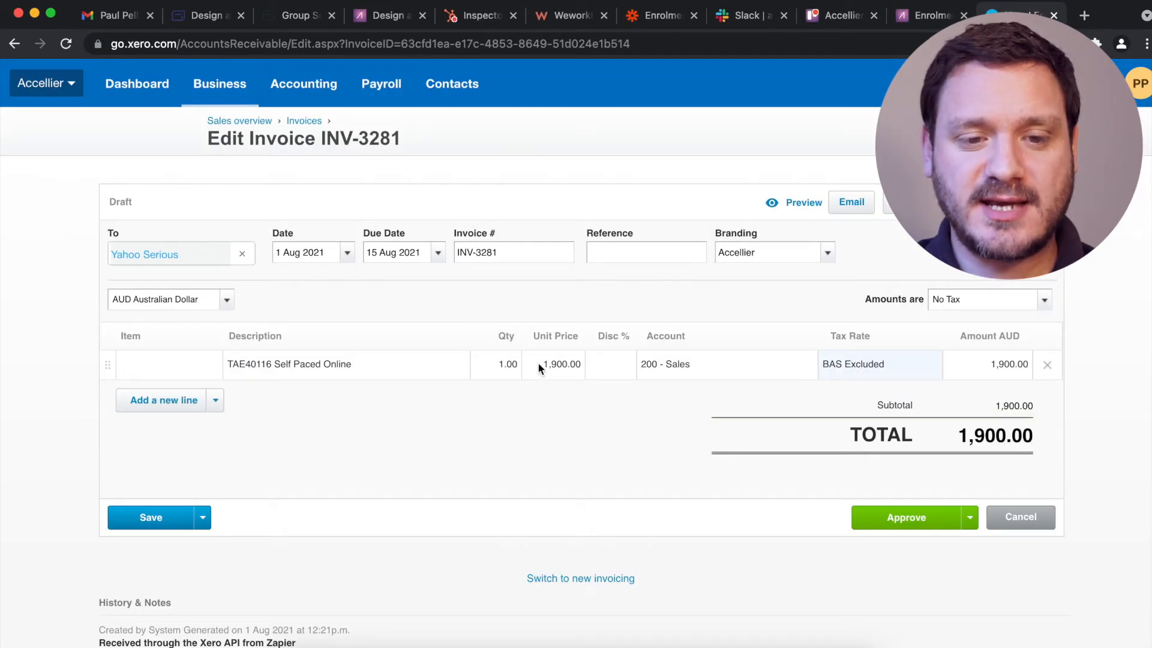
Scroll through draft invoice INV-3281 in Xero, checking the 1,900.00 charge for TAE40116 Self Paced Online.
{"action": "scroll", "coordinate": [539, 364], "scroll_direction": "up", "scroll_amount": 5}
{"action": "scroll", "coordinate": [539, 363], "scroll_direction": "left", "scroll_amount": 3}
{"action": "scroll", "coordinate": [538, 363], "scroll_direction": "left", "scroll_amount": 2}
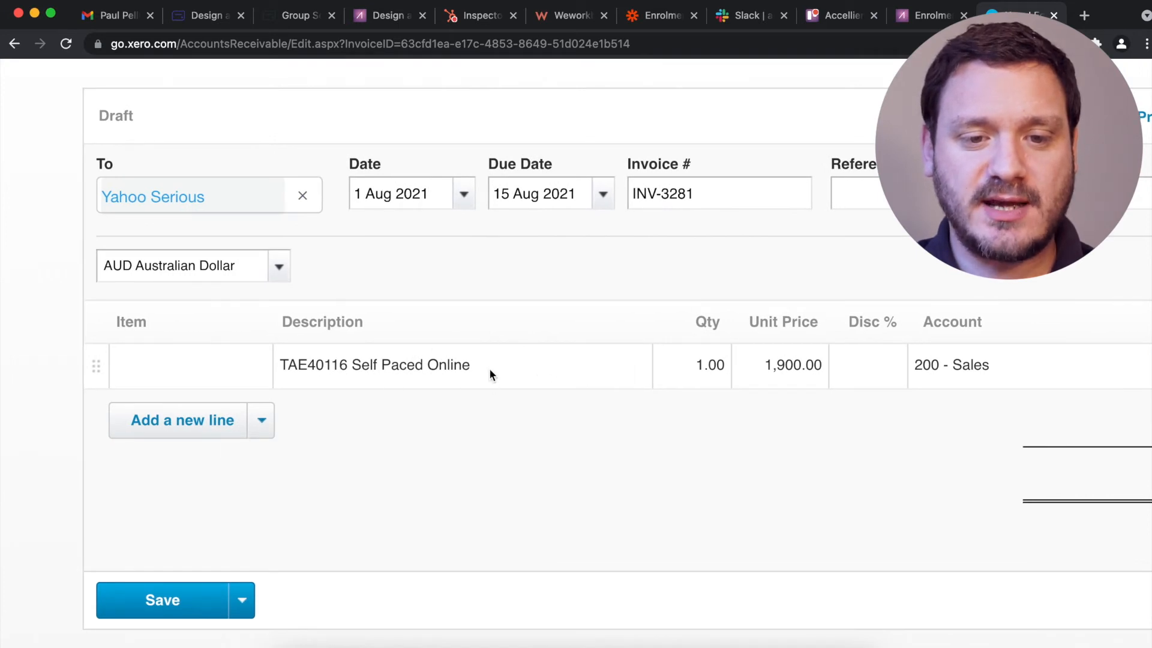
{"action": "scroll", "coordinate": [489, 369], "scroll_direction": "down", "scroll_amount": 5}
{"action": "mouse_move", "coordinate": [167, 262]}
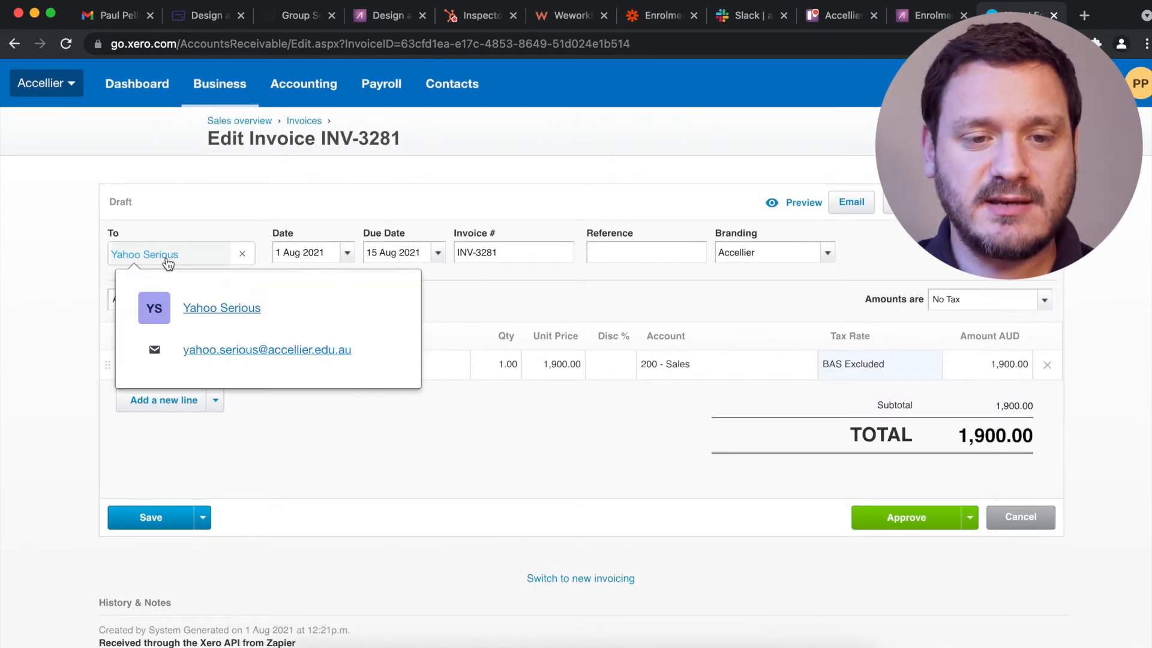
{"action": "scroll", "coordinate": [168, 264], "scroll_direction": "up", "scroll_amount": 5}
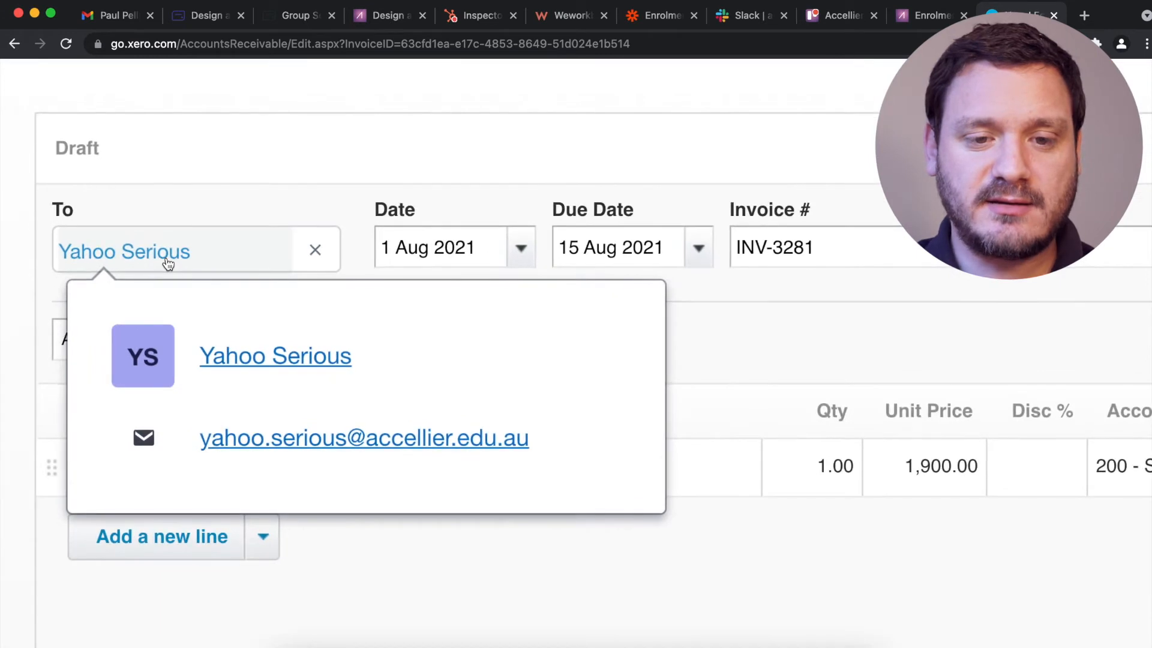
{"action": "scroll", "coordinate": [168, 264], "scroll_direction": "down", "scroll_amount": 5}
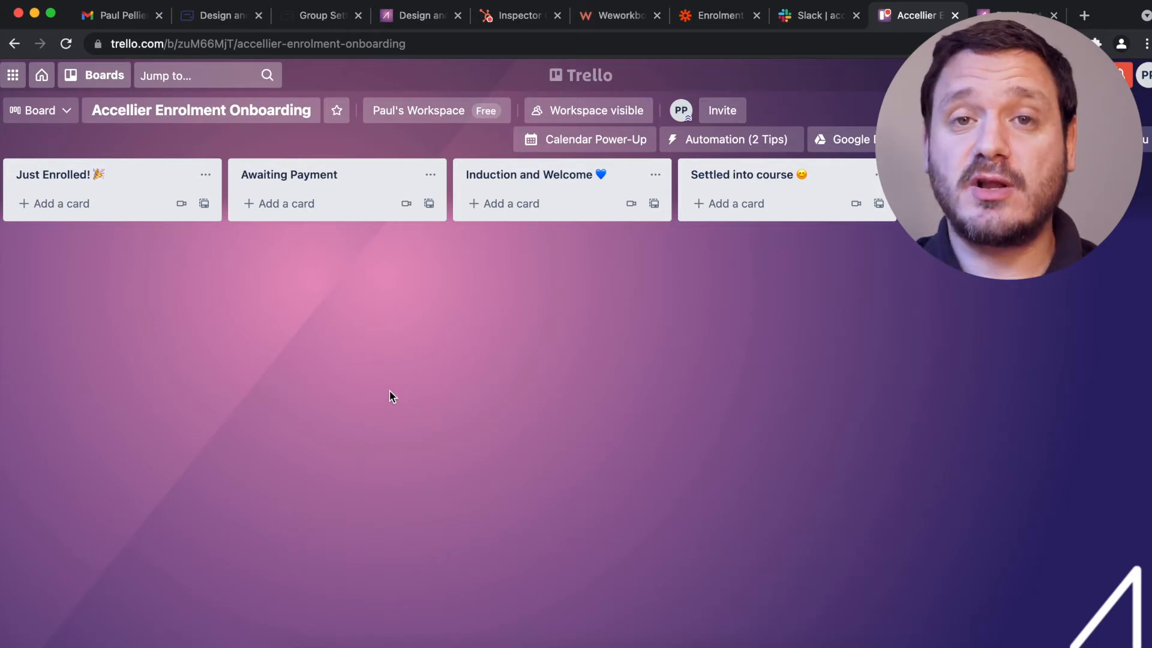
Add a 'Hello' card to Just Enrolled and move it via Awaiting Payment and Induction and Welcome to Settled into course.
{"action": "left_click", "coordinate": [91, 204]}
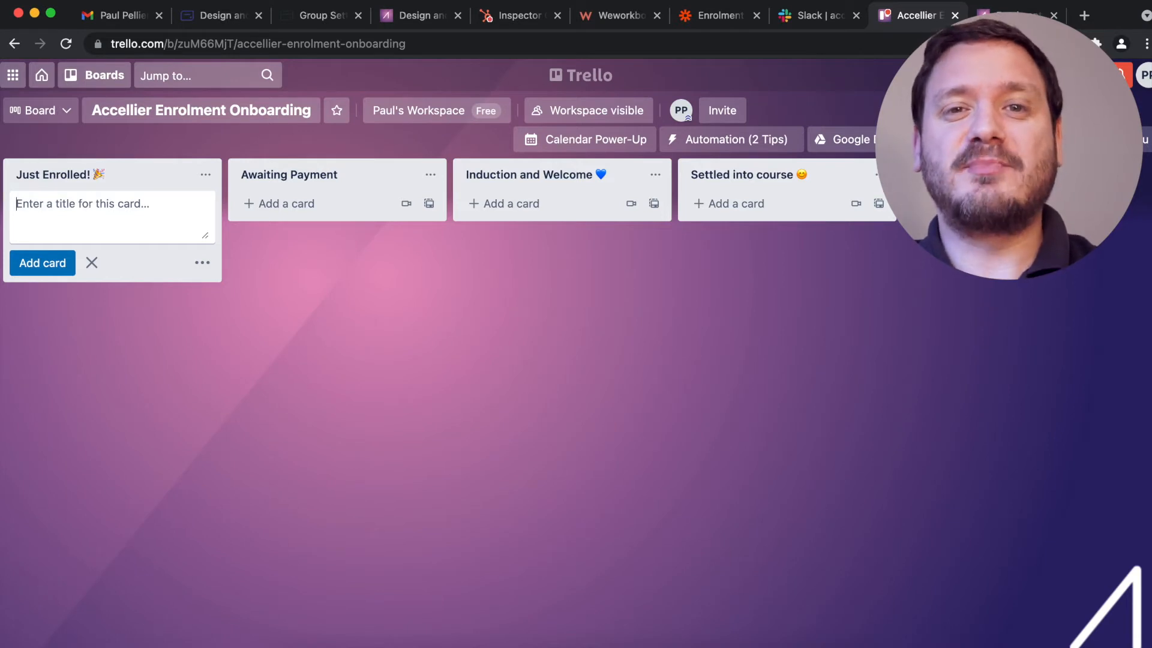
{"action": "type", "text": "Hello"}
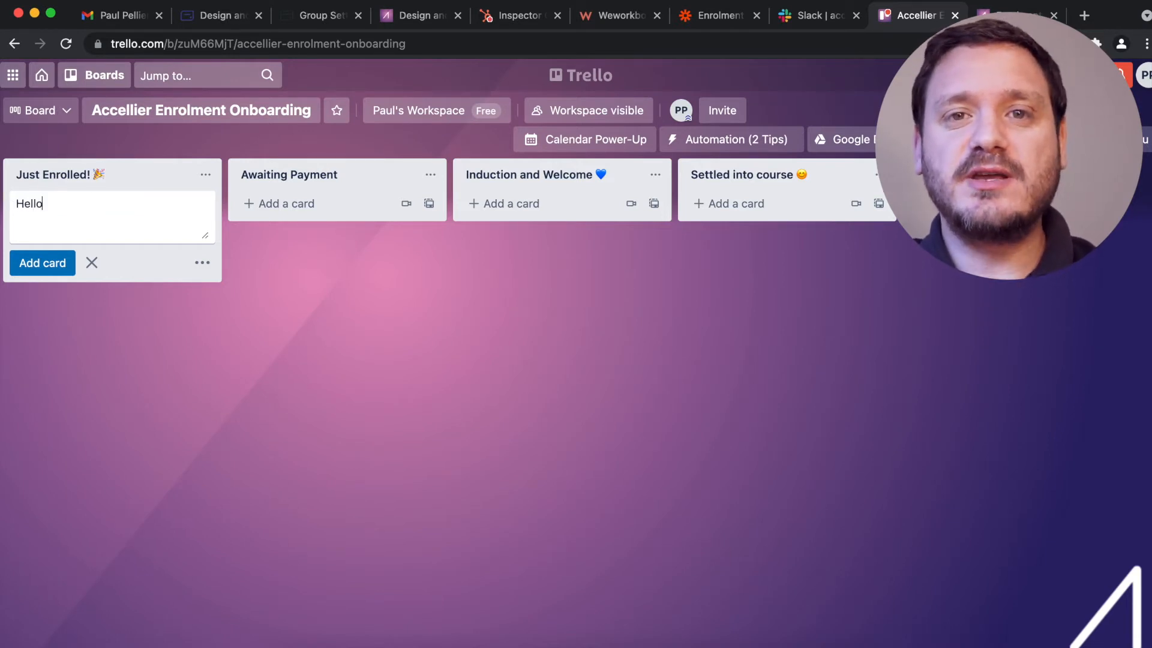
{"action": "key", "text": "Return"}
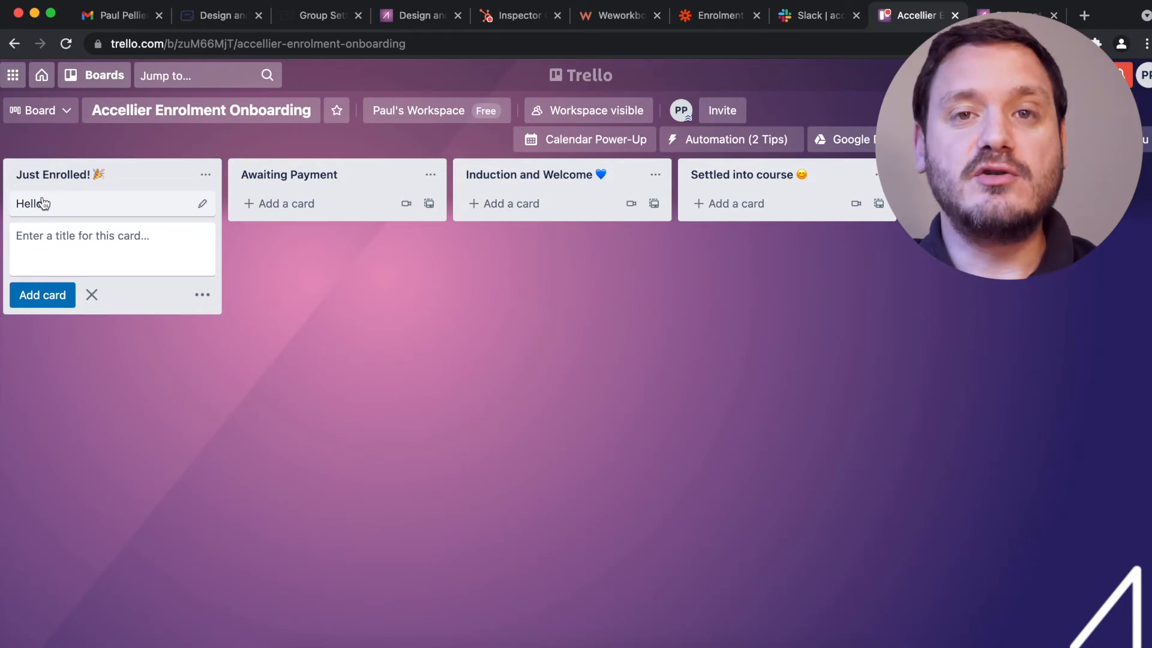
{"action": "left_click_drag", "start_coordinate": [43, 204], "coordinate": [207, 198]}
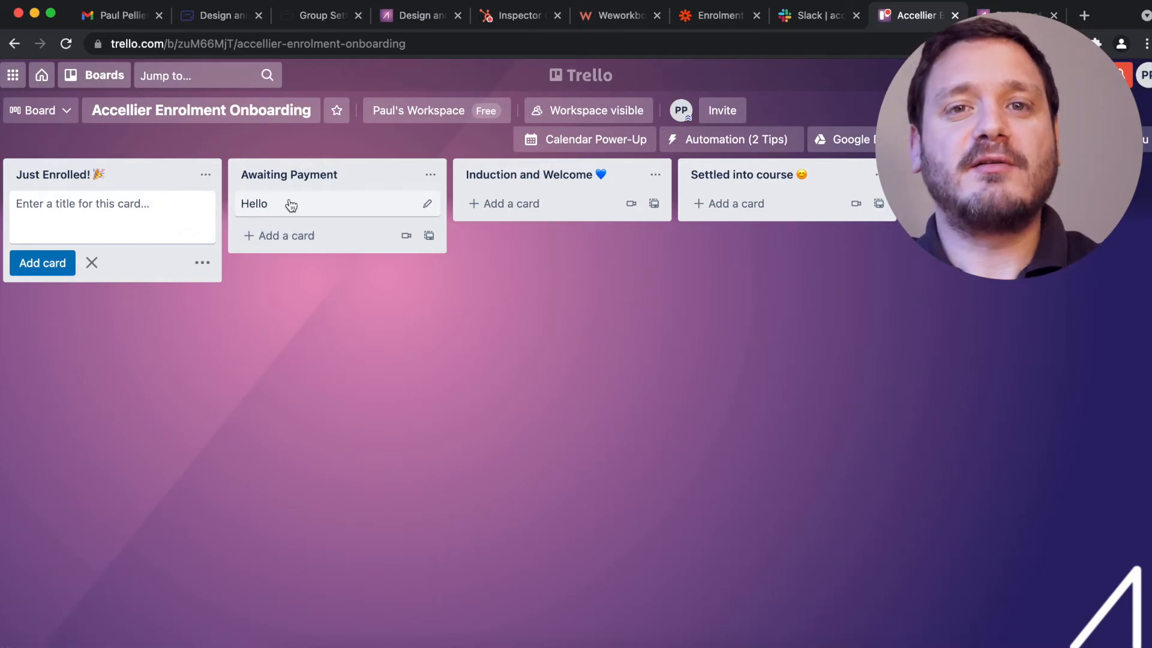
{"action": "left_click_drag", "start_coordinate": [297, 207], "coordinate": [457, 203]}
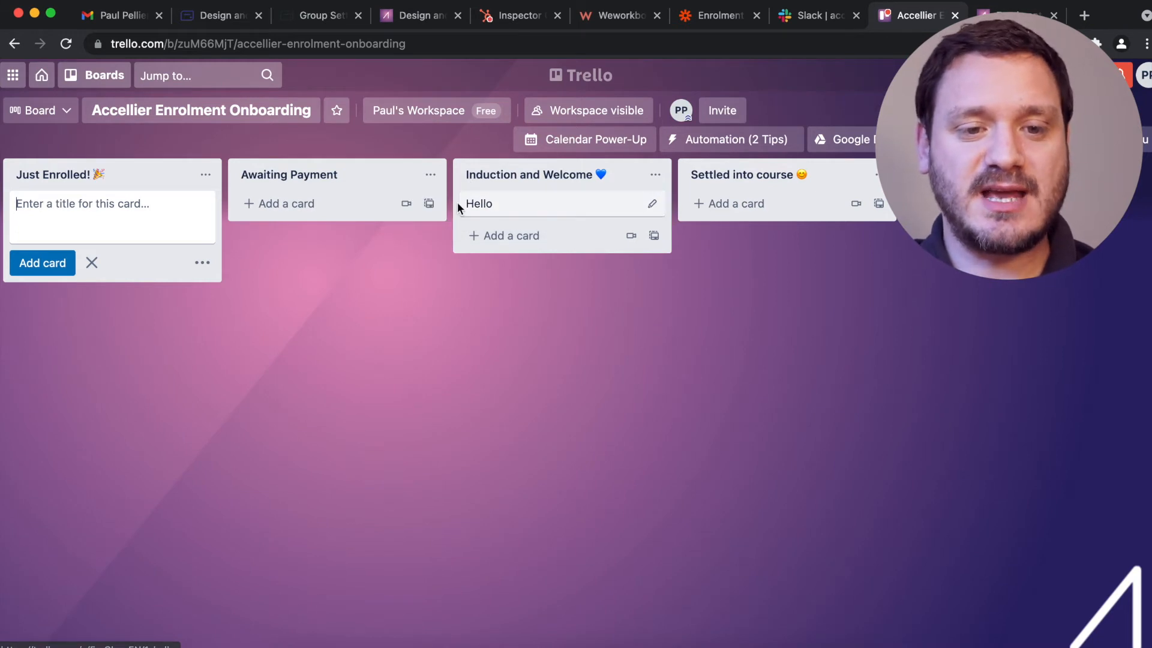
{"action": "left_click_drag", "start_coordinate": [482, 204], "coordinate": [647, 213]}
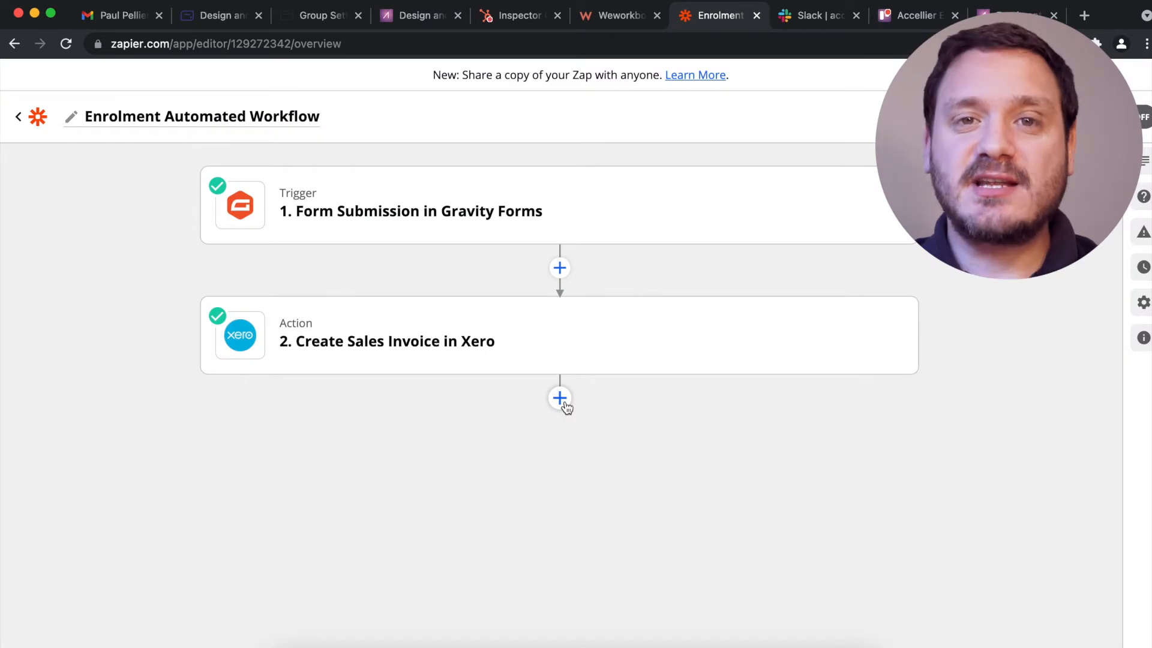
Add a Trello step after the Xero step with the Create Card event.
{"action": "left_click", "coordinate": [564, 401]}
{"action": "type", "text": "Trello"}
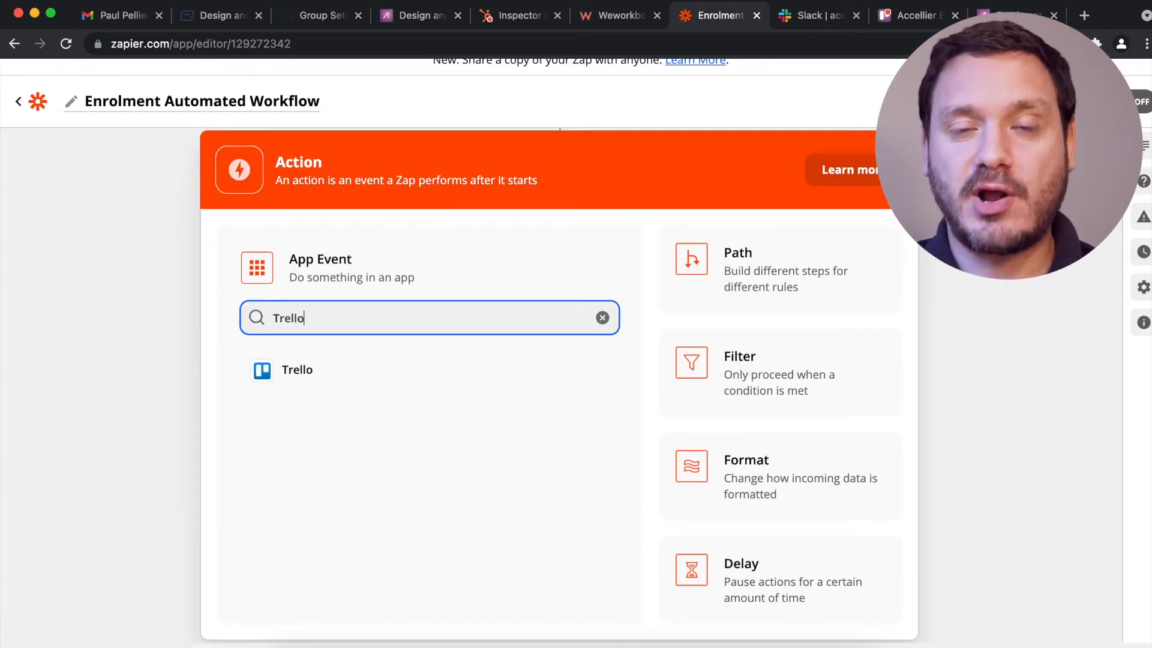
{"action": "left_click", "coordinate": [453, 363]}
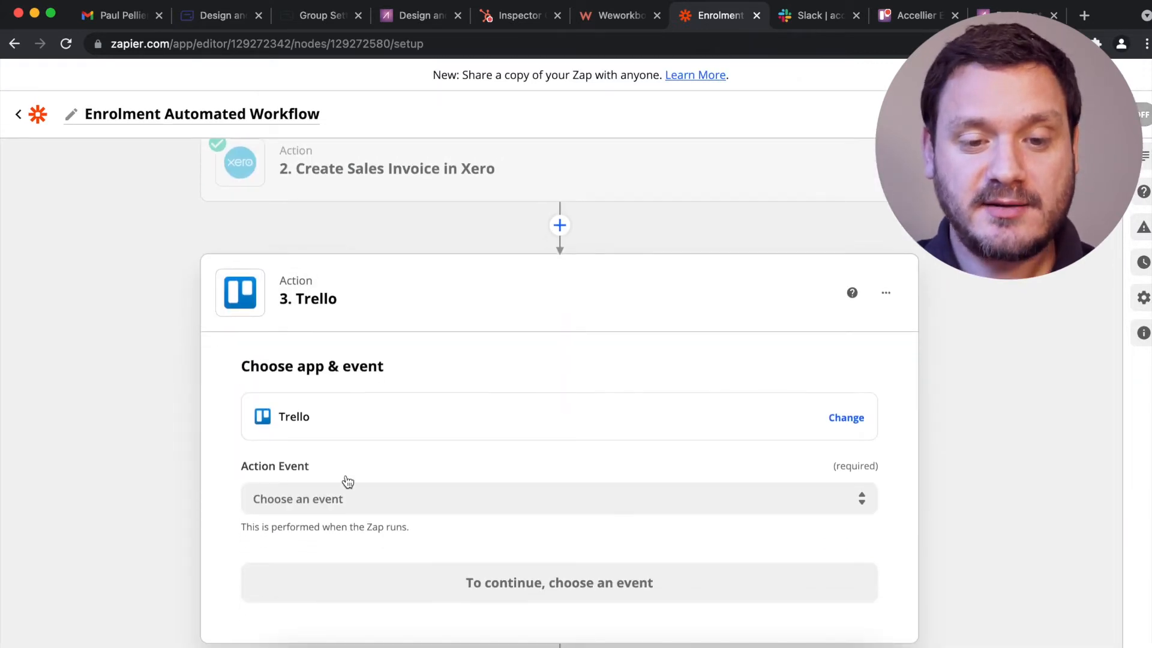
{"action": "left_click", "coordinate": [332, 500]}
{"action": "left_click", "coordinate": [317, 577]}
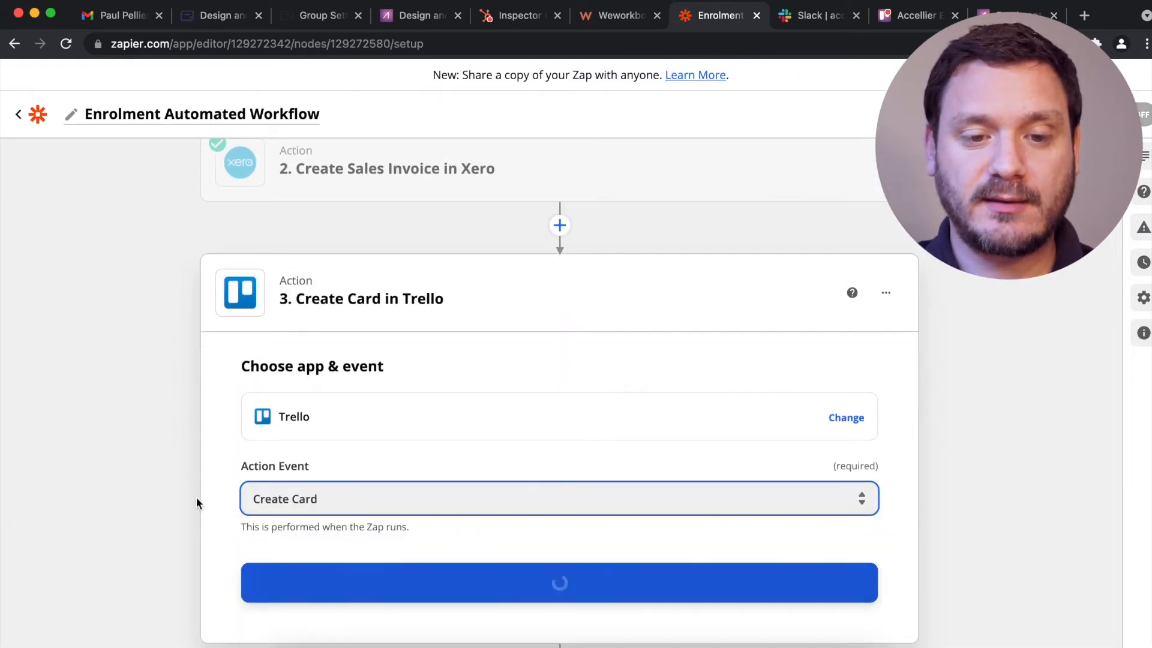
{"action": "scroll", "coordinate": [196, 500], "scroll_direction": "up", "scroll_amount": 5}
{"action": "scroll", "coordinate": [196, 499], "scroll_direction": "right", "scroll_amount": 2}
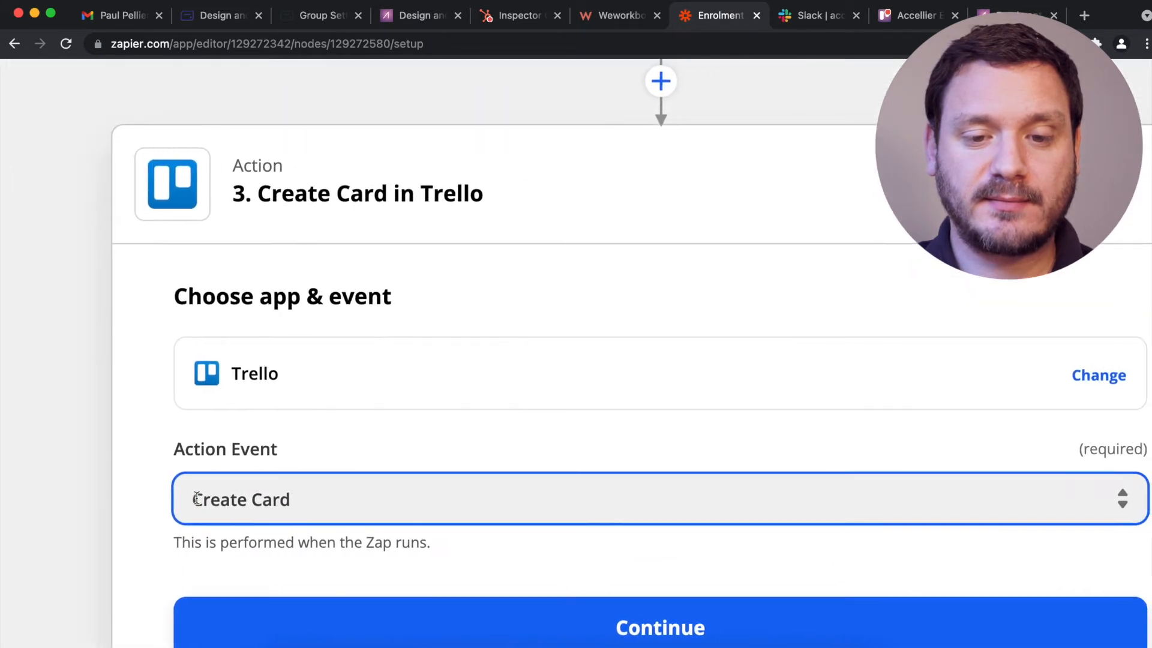
{"action": "scroll", "coordinate": [196, 498], "scroll_direction": "right", "scroll_amount": 1}
{"action": "scroll", "coordinate": [197, 498], "scroll_direction": "down", "scroll_amount": 2}
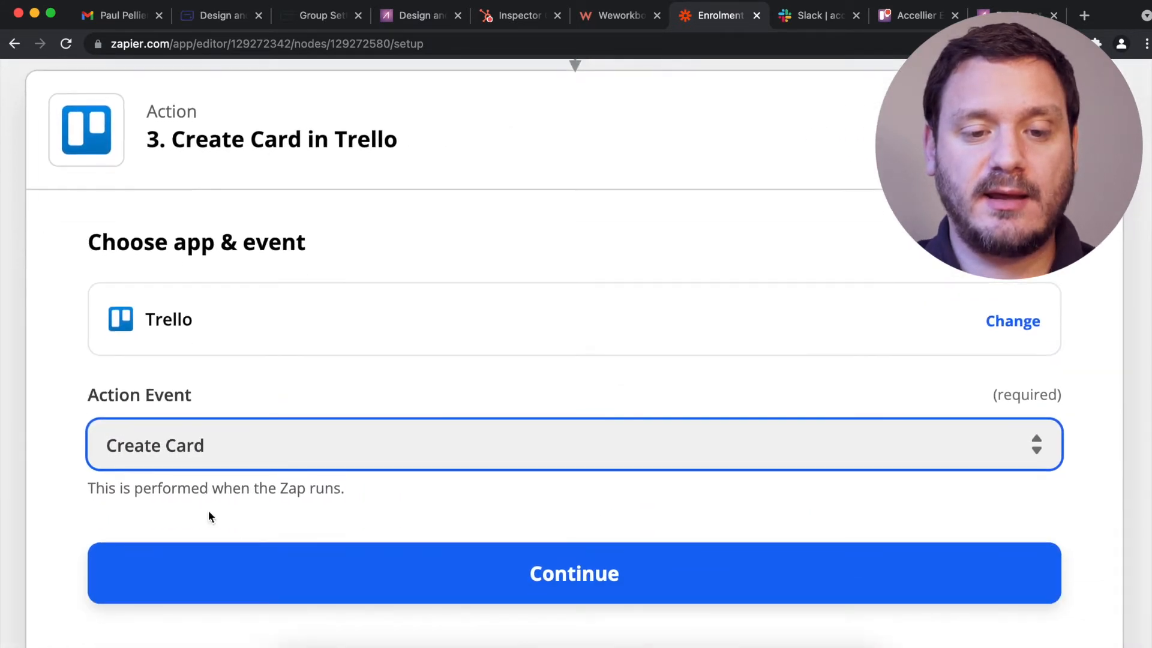
{"action": "left_click", "coordinate": [287, 580]}
Select the connected Trello account and continue to action setup.
{"action": "left_click", "coordinate": [317, 434]}
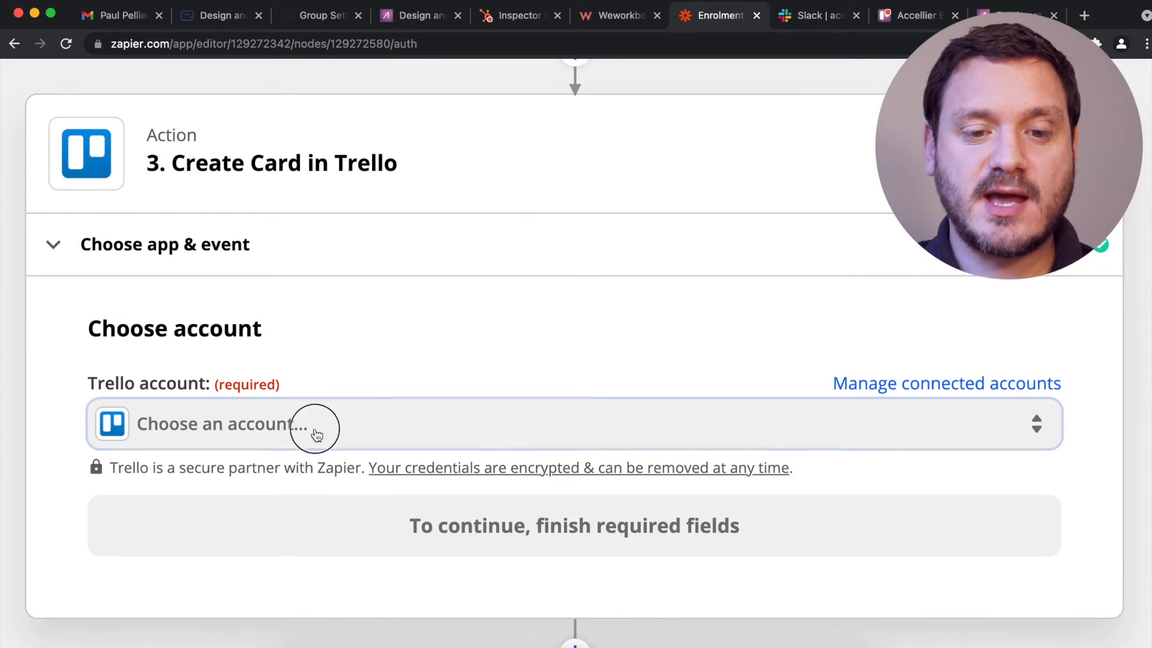
{"action": "left_click", "coordinate": [248, 628]}
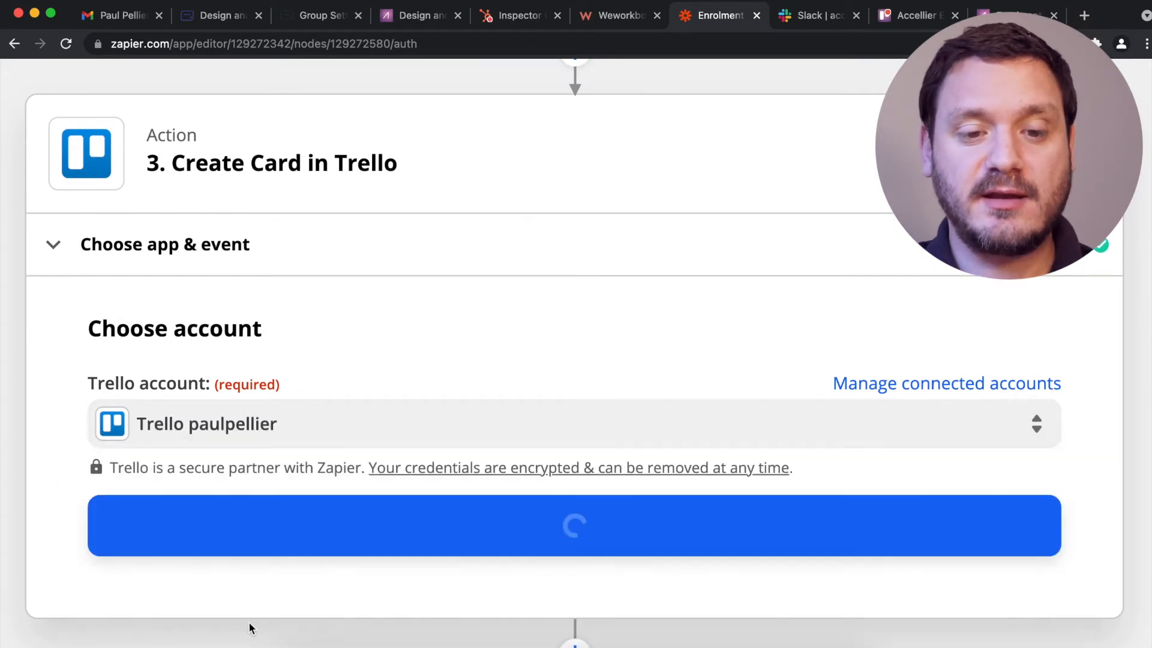
{"action": "left_click", "coordinate": [397, 559]}
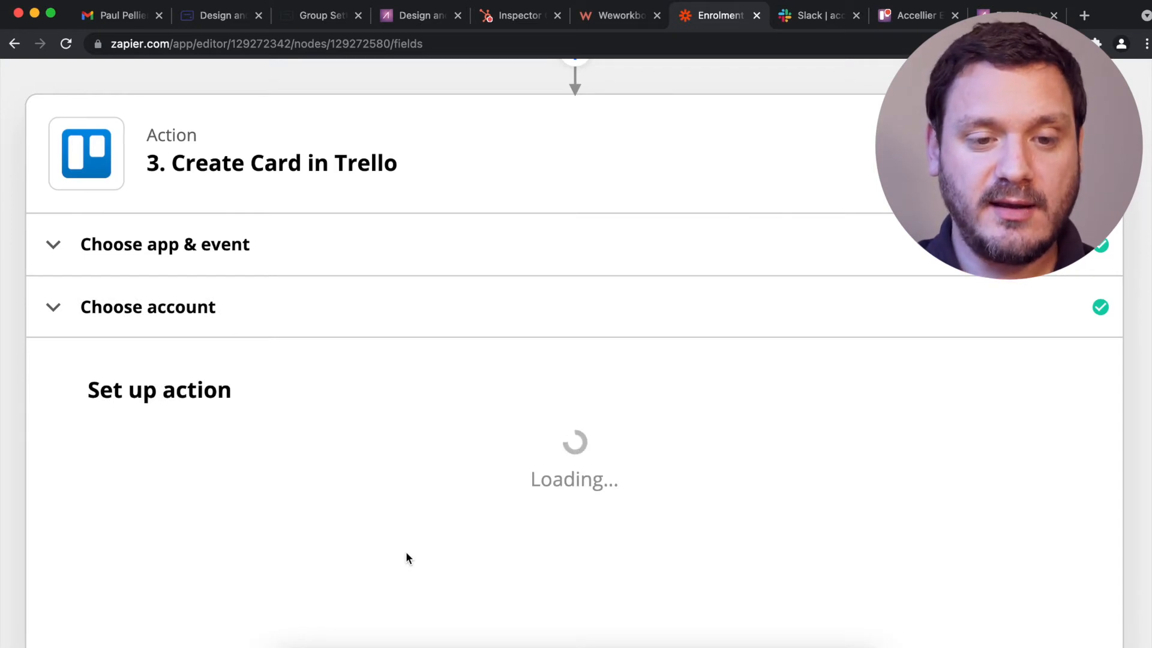
Target the Accellier Enrolment Onboarding board and its Just Enrolled! list.
{"action": "left_click", "coordinate": [404, 471]}
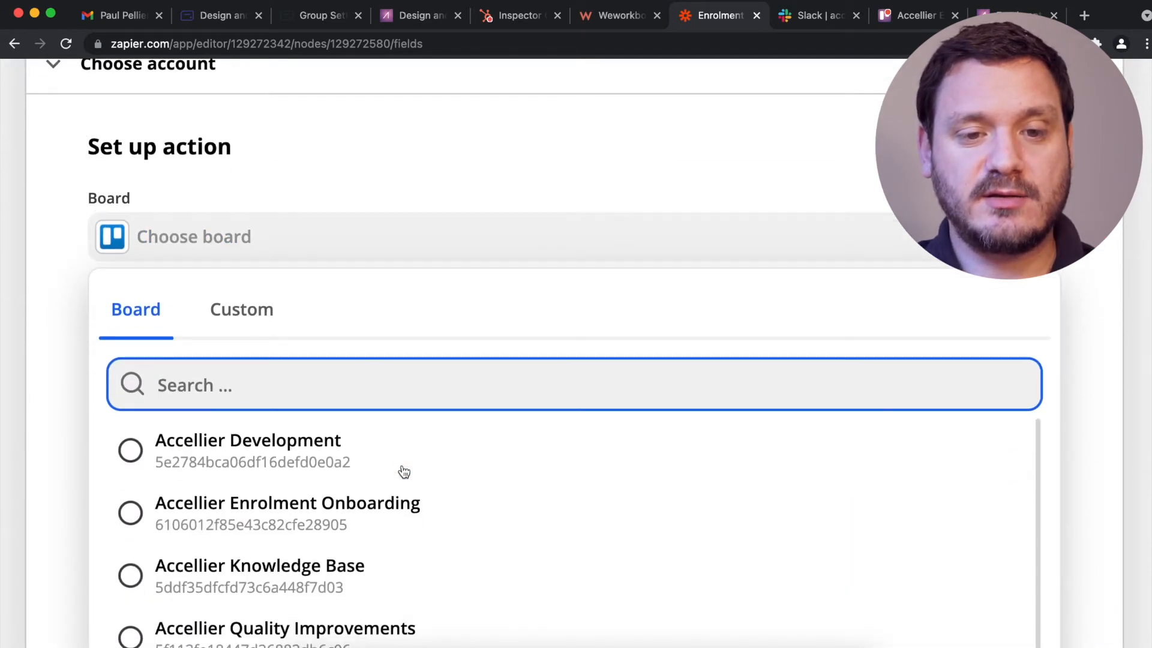
{"action": "left_click", "coordinate": [263, 516]}
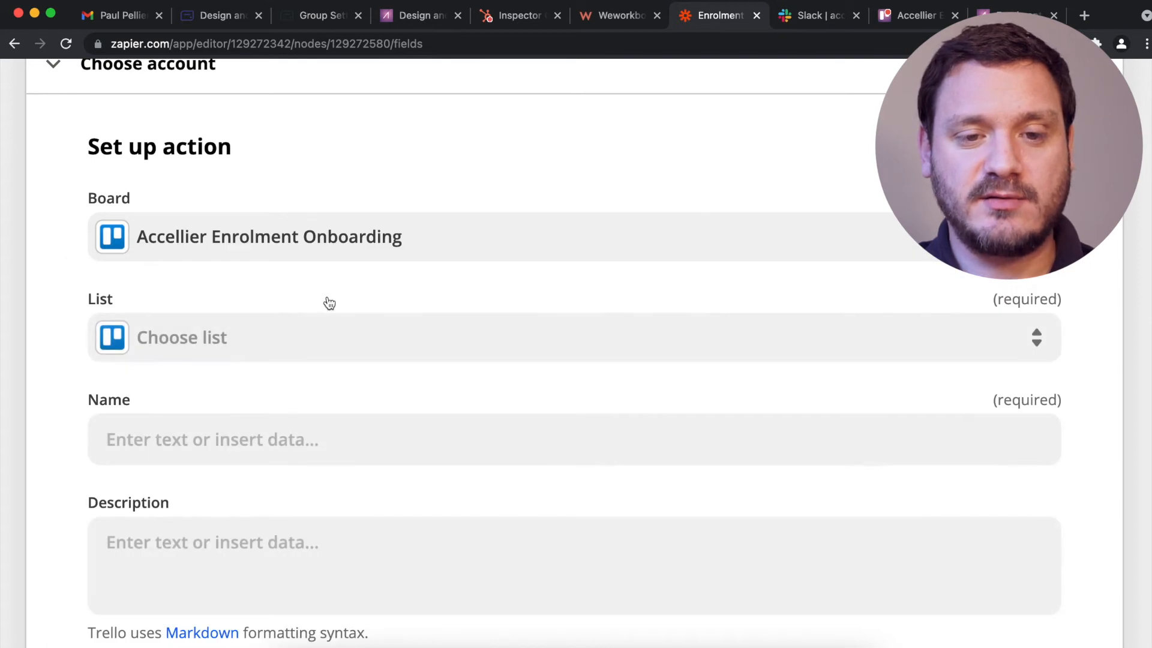
{"action": "left_click", "coordinate": [295, 353]}
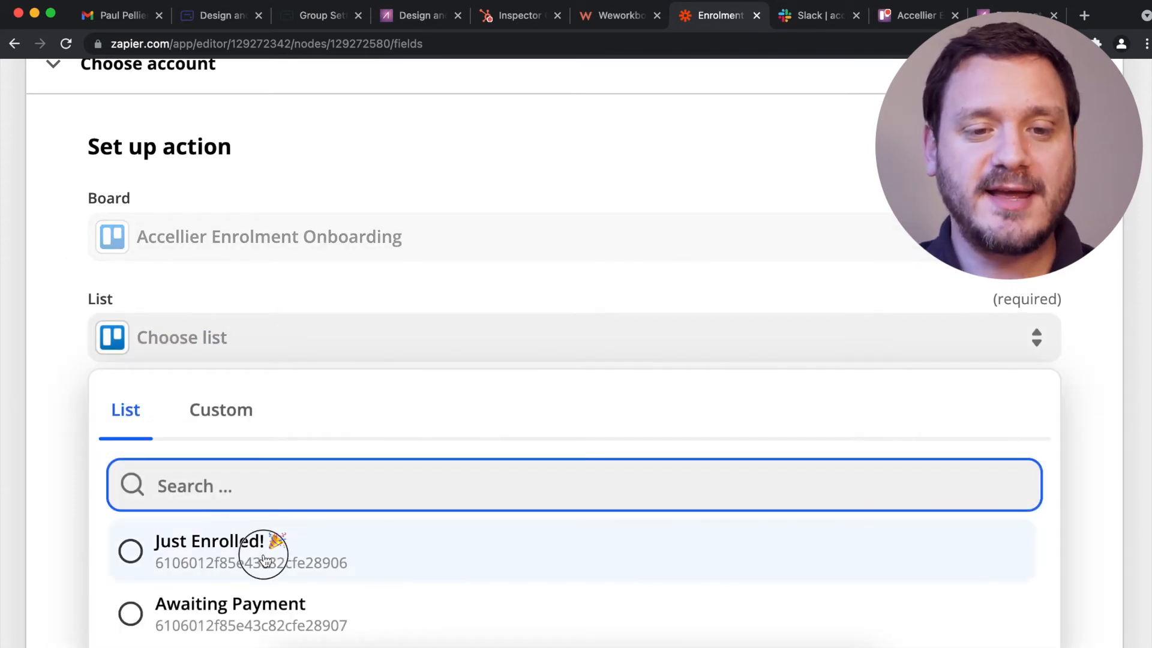
{"action": "left_click", "coordinate": [264, 558]}
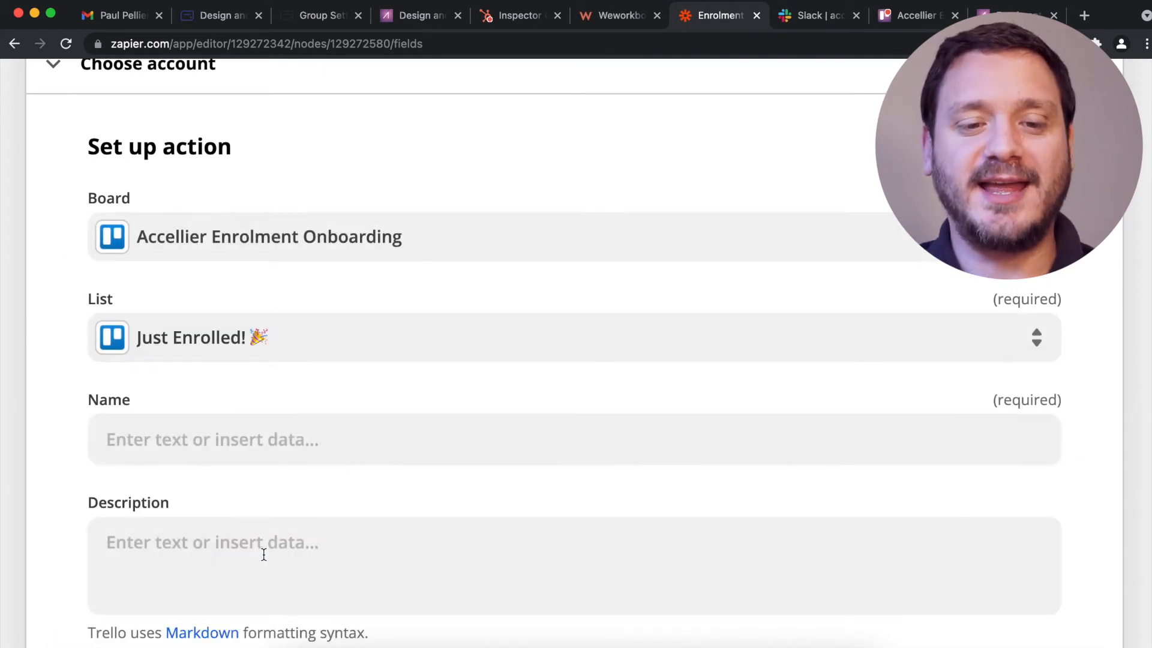
Insert the applicant's first and last name into the card Name.
{"action": "left_click", "coordinate": [265, 441]}
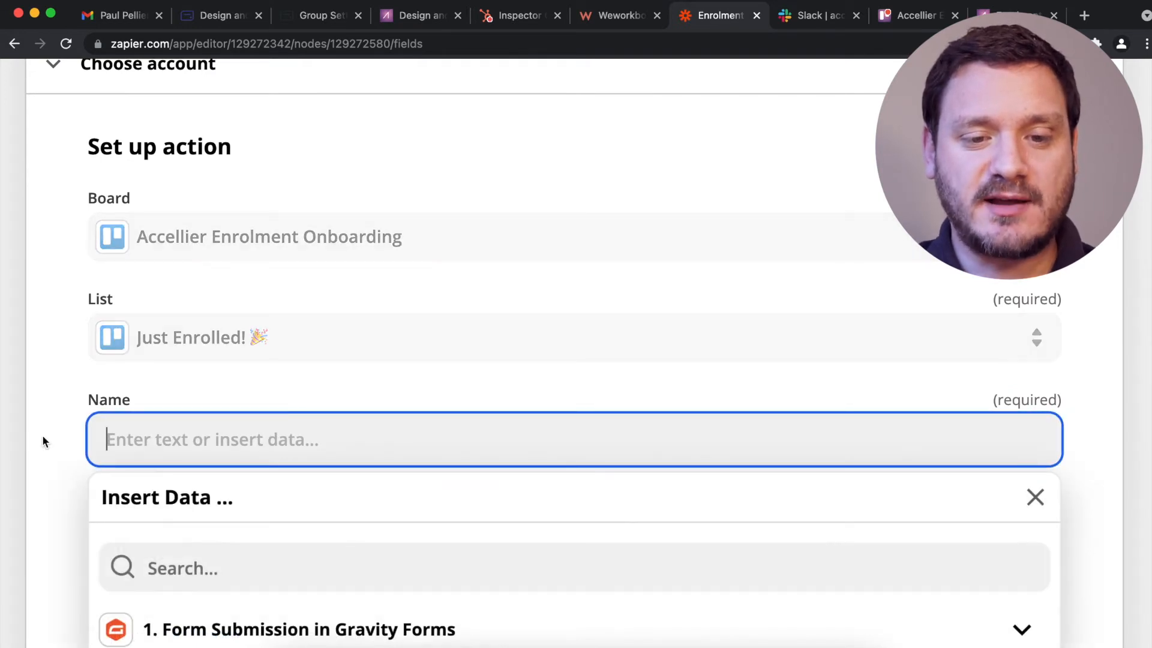
{"action": "scroll", "coordinate": [42, 442], "scroll_direction": "down", "scroll_amount": 3}
{"action": "left_click", "coordinate": [222, 380]}
{"action": "type", "text": "firs"}
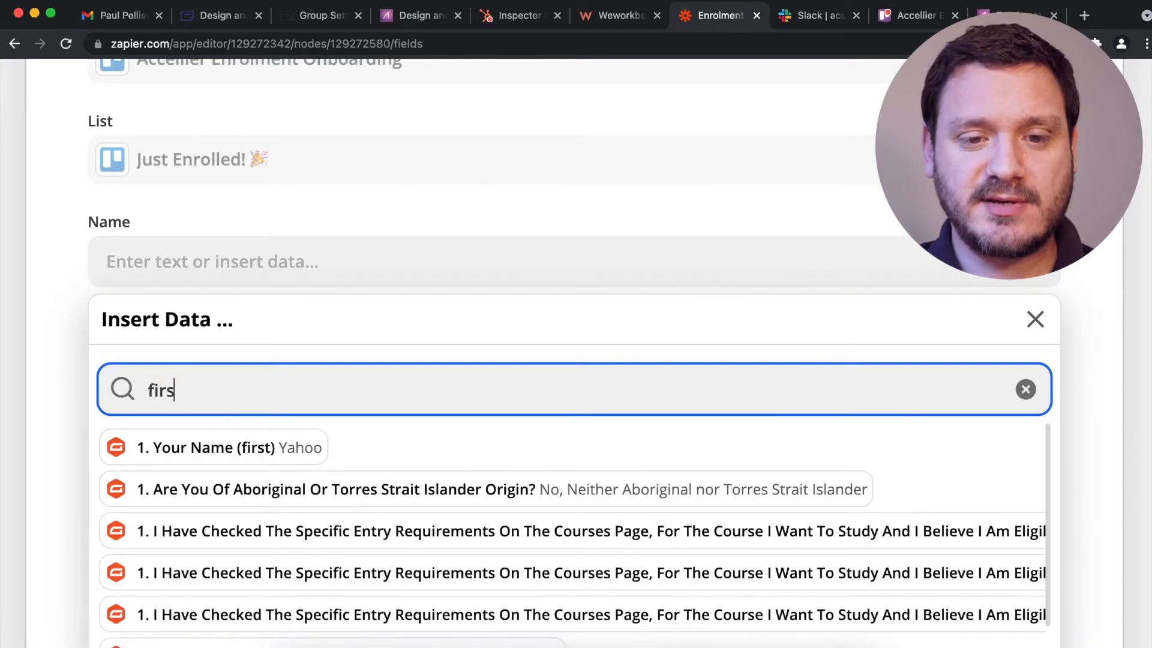
{"action": "type", "text": "t"}
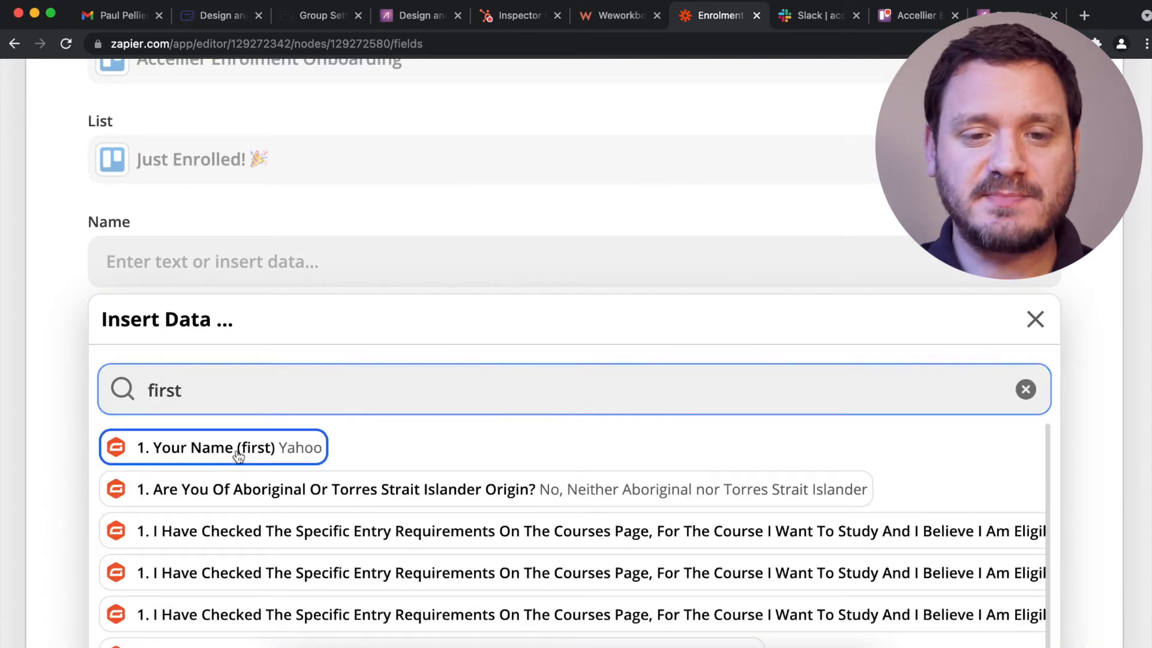
{"action": "left_click", "coordinate": [238, 450]}
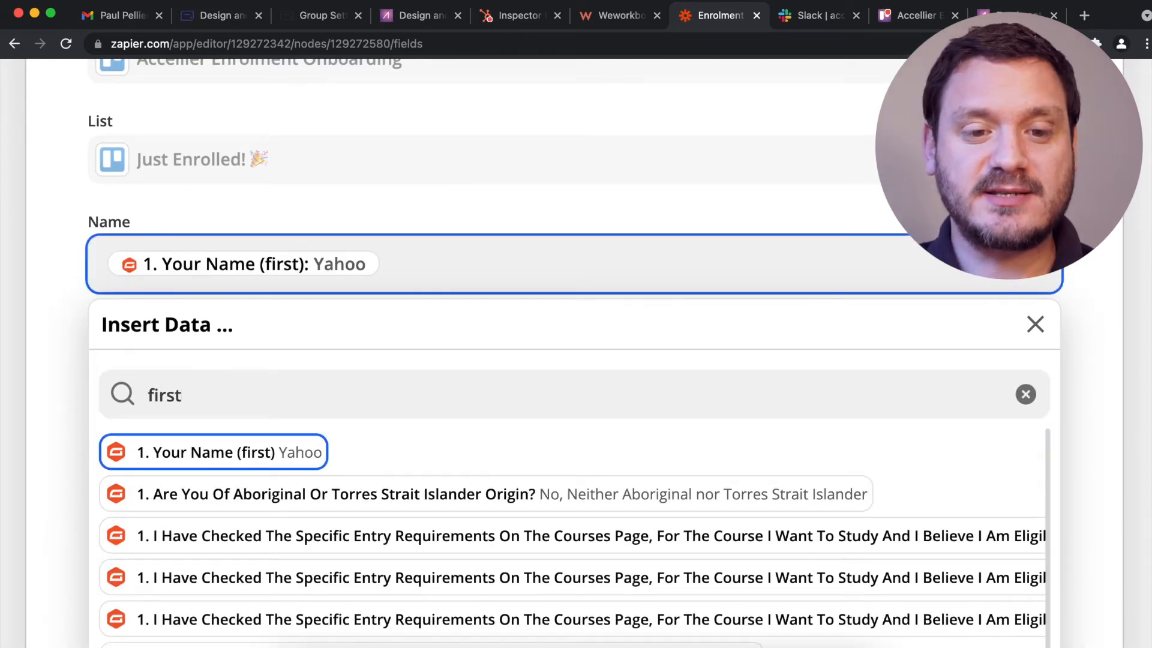
{"action": "left_click", "coordinate": [239, 385]}
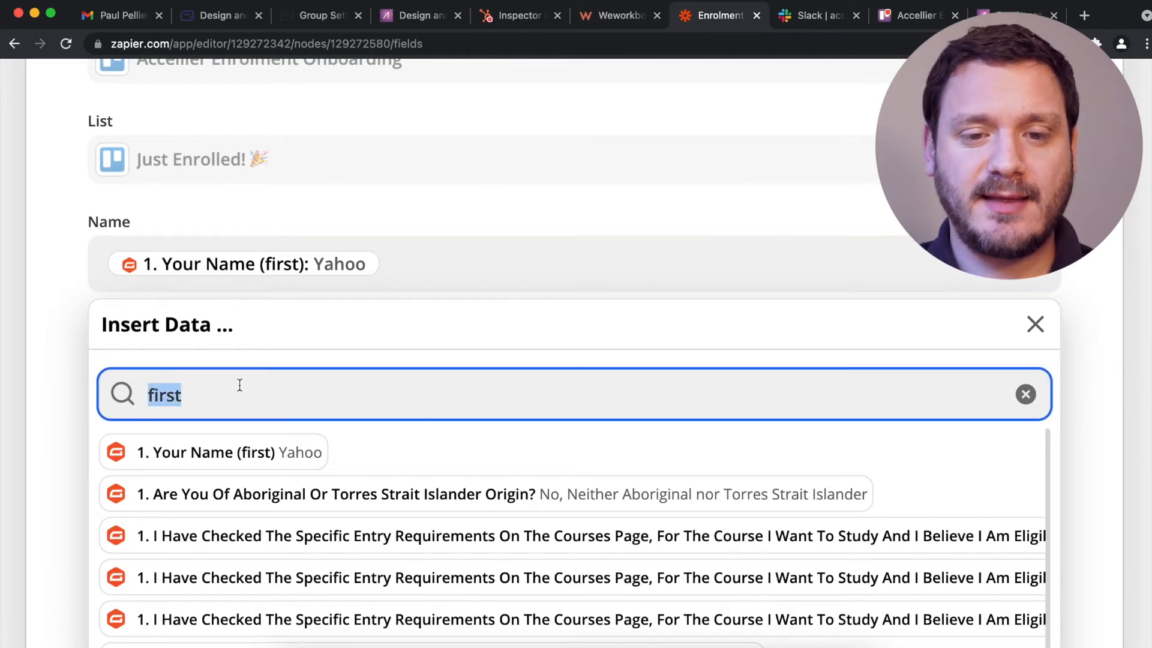
{"action": "type", "text": "last"}
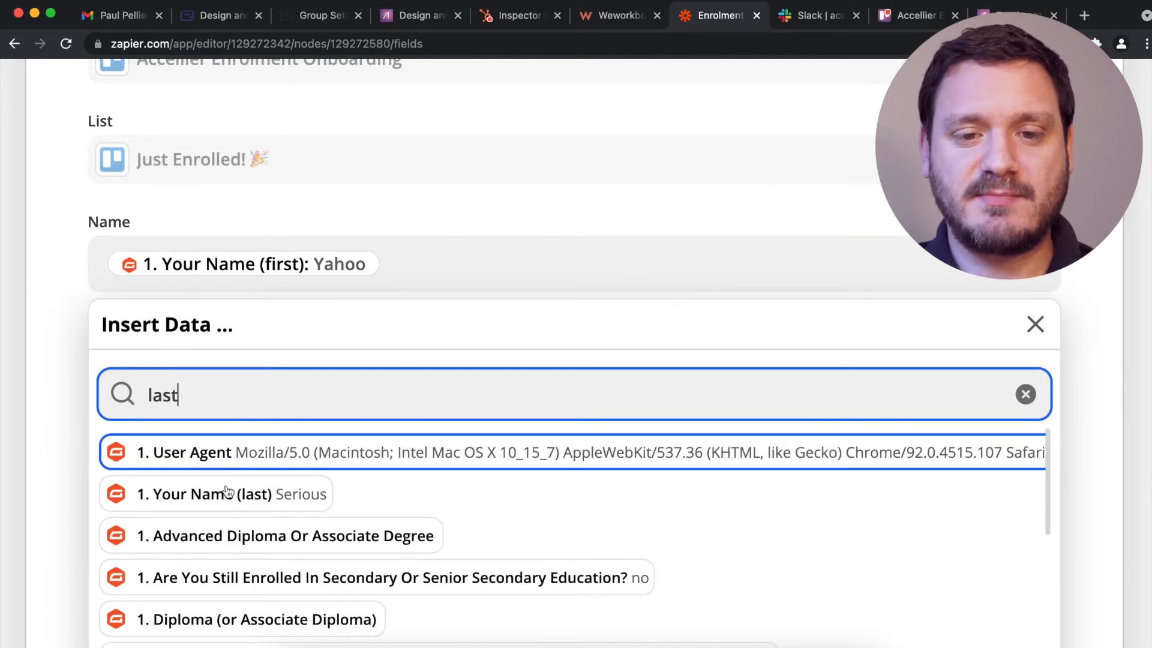
{"action": "left_click", "coordinate": [226, 506]}
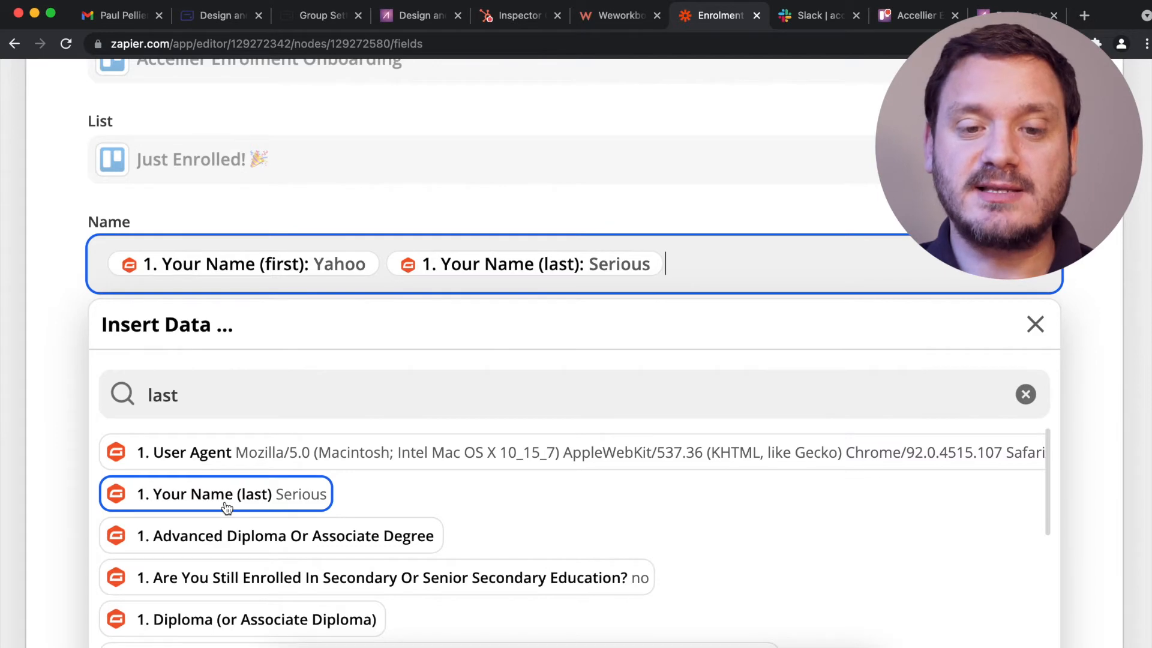
Append the enrolled course and preferred delivery method to the card Name.
{"action": "left_click", "coordinate": [255, 379]}
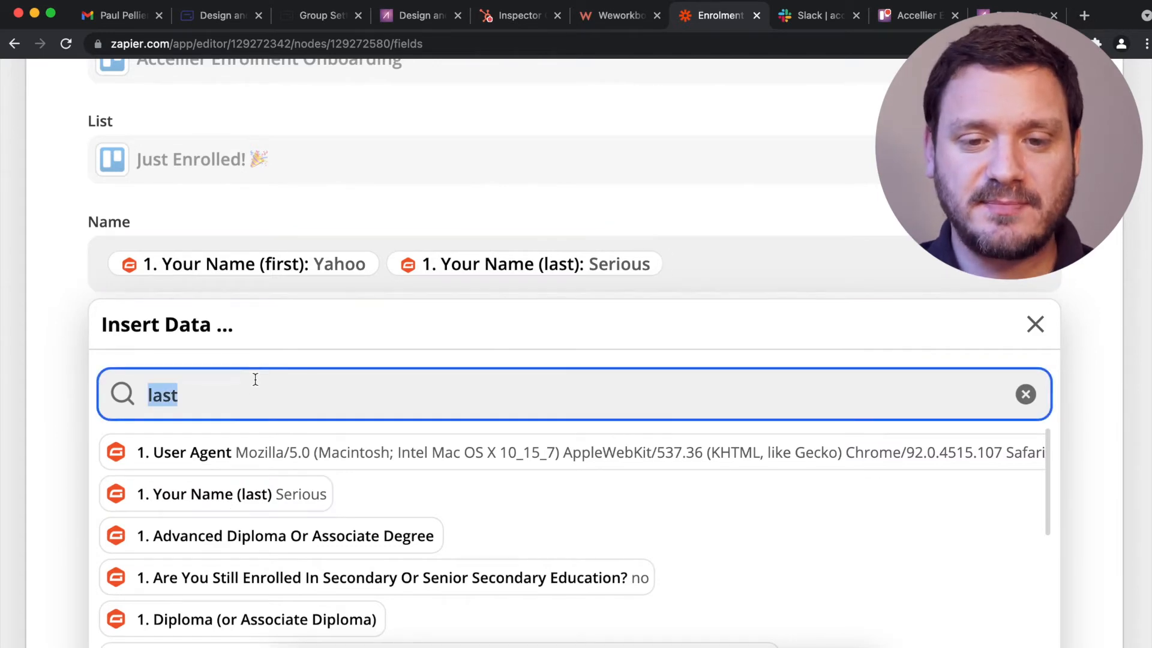
{"action": "type", "text": "course"}
{"action": "scroll", "coordinate": [351, 485], "scroll_direction": "down", "scroll_amount": 6}
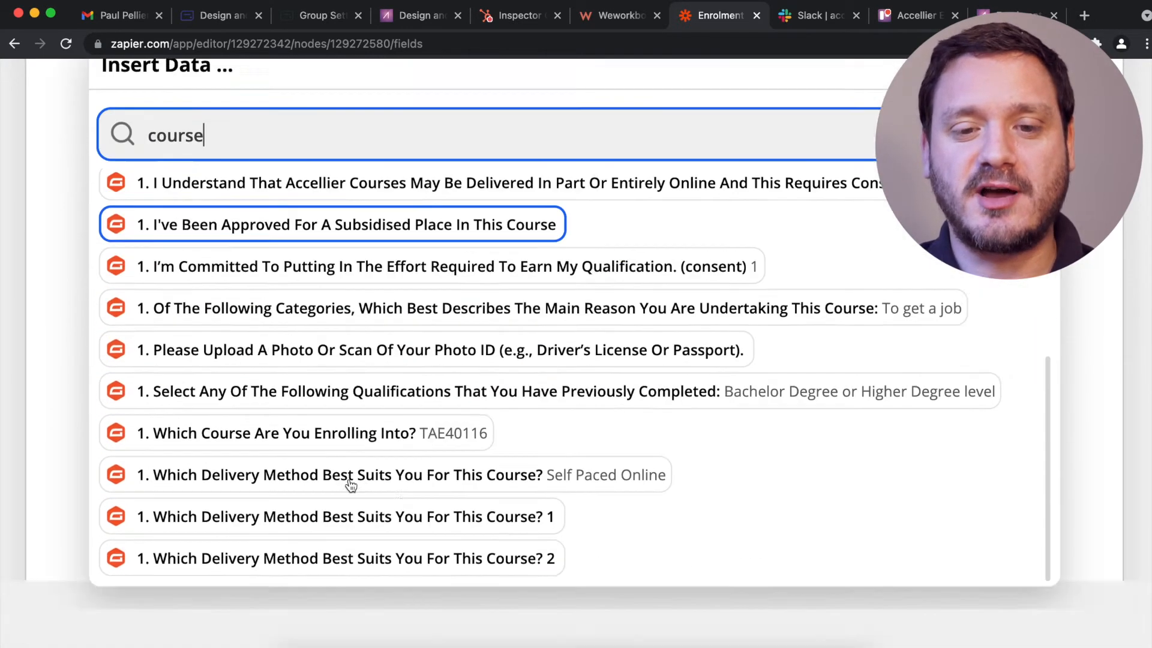
{"action": "left_click", "coordinate": [432, 352]}
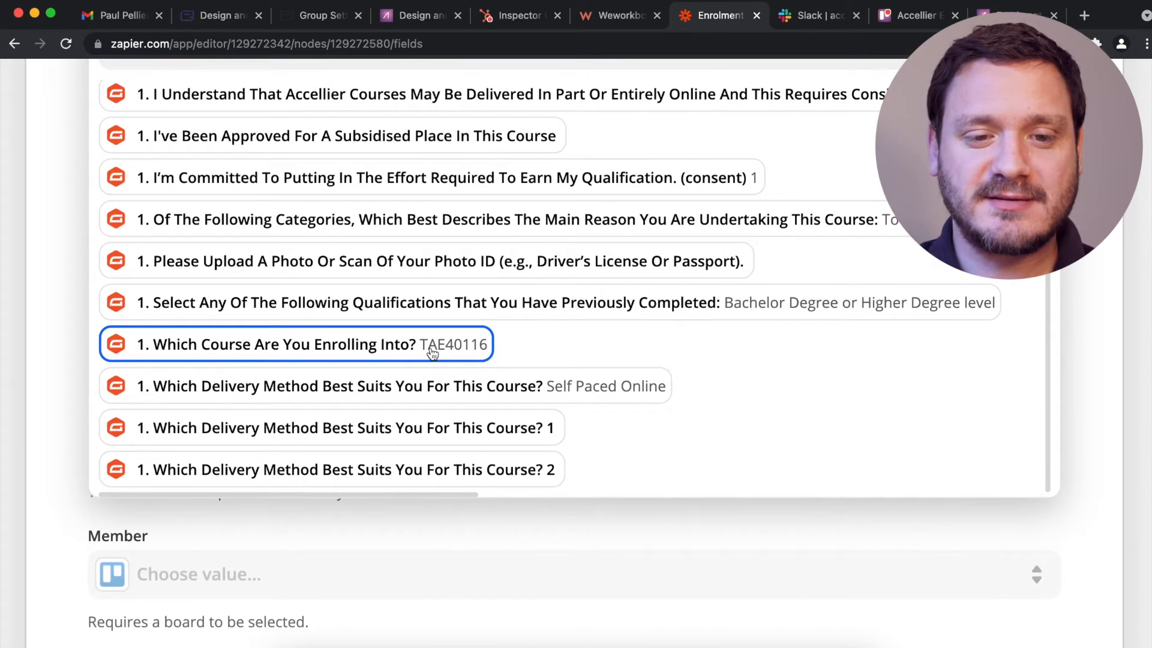
{"action": "scroll", "coordinate": [432, 352], "scroll_direction": "up", "scroll_amount": 5}
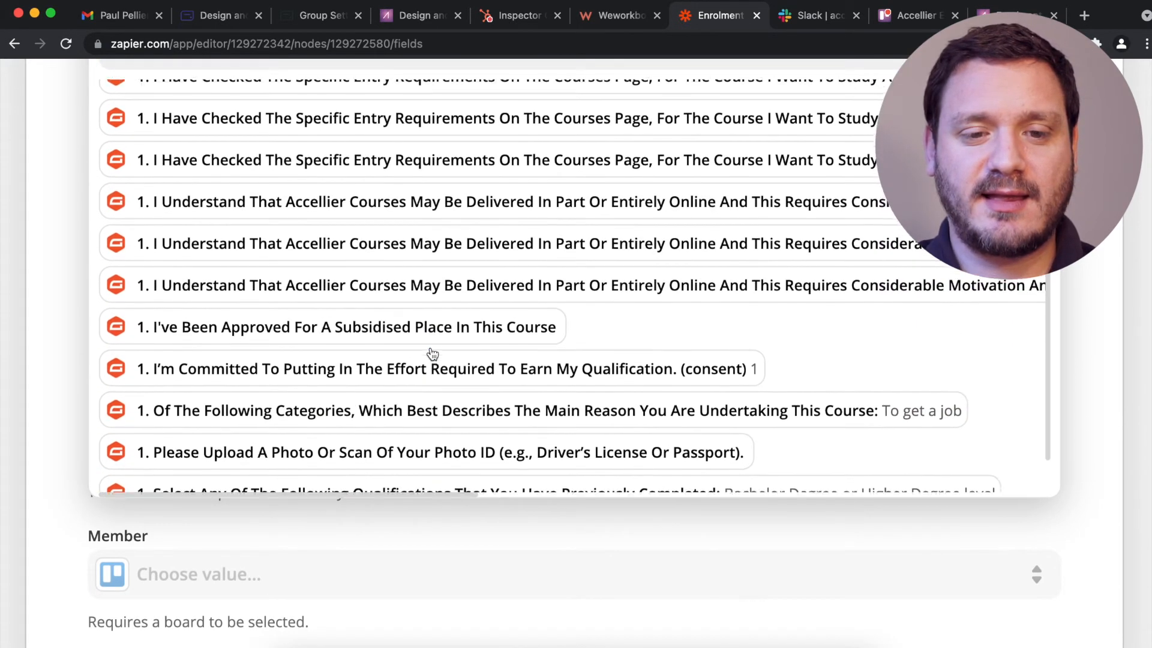
{"action": "scroll", "coordinate": [1129, 430], "scroll_direction": "up", "scroll_amount": 4}
{"action": "scroll", "coordinate": [1129, 430], "scroll_direction": "down", "scroll_amount": 3}
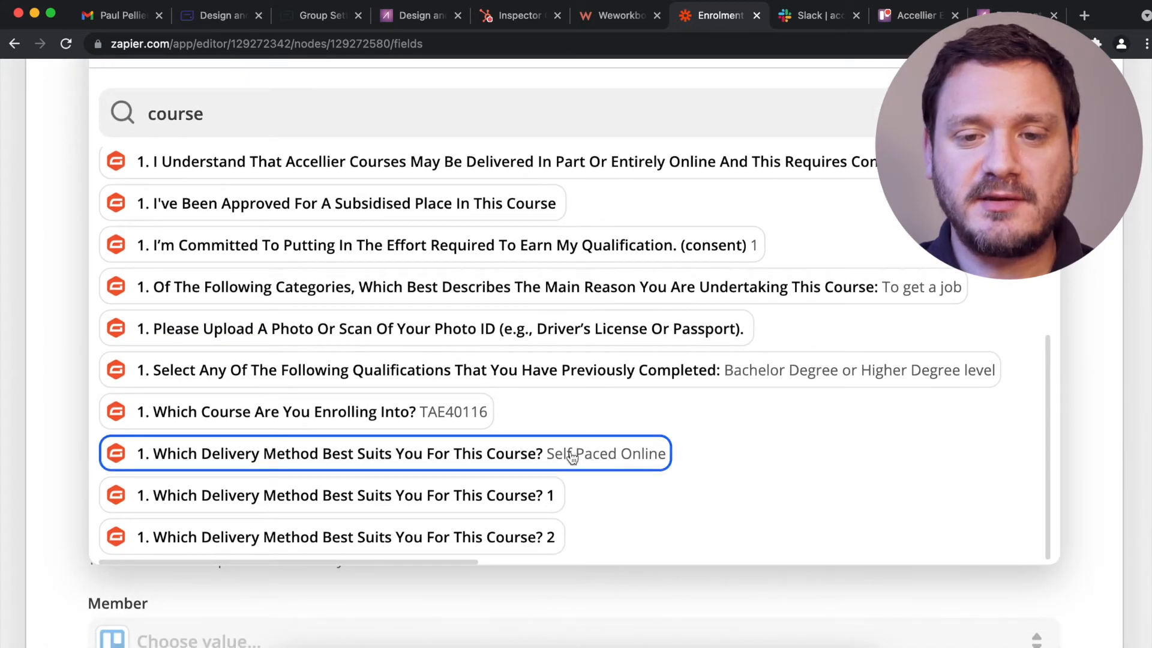
{"action": "left_click", "coordinate": [25, 333]}
{"action": "scroll", "coordinate": [25, 333], "scroll_direction": "up", "scroll_amount": 4}
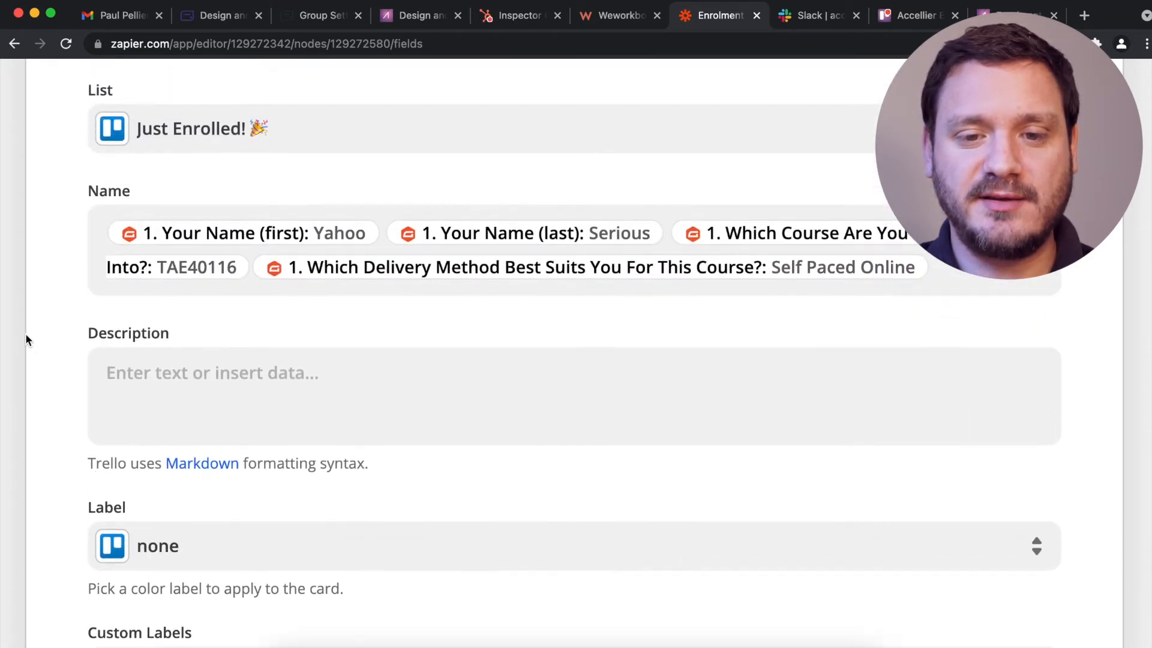
{"action": "left_click", "coordinate": [937, 268]}
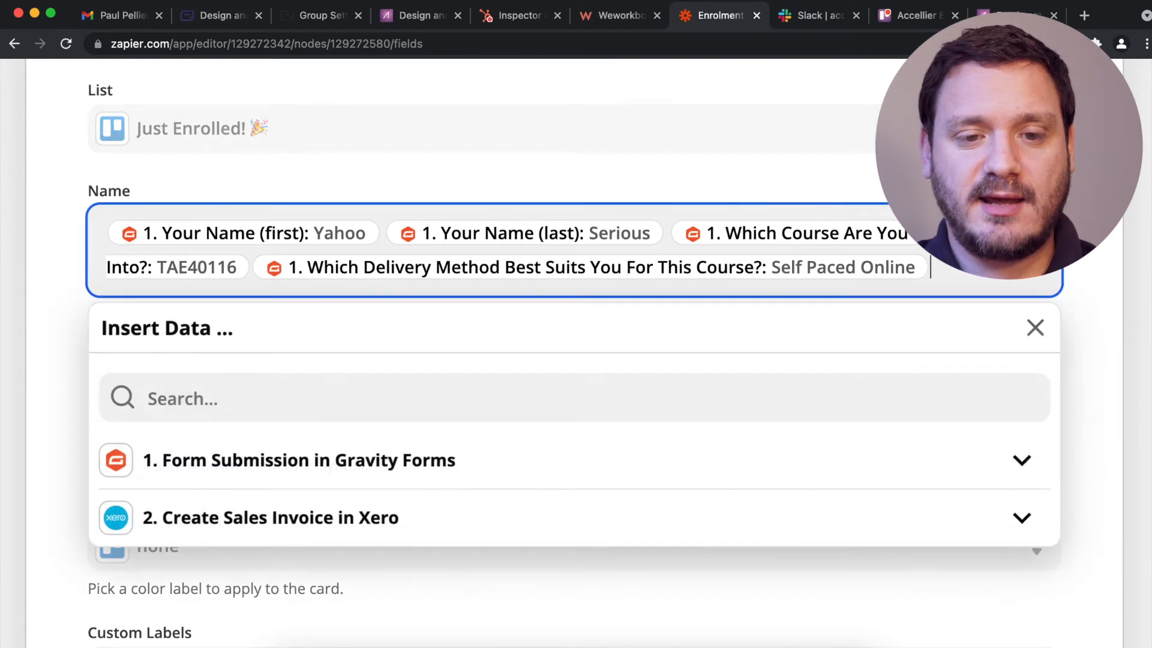
{"action": "key", "text": "Left"}
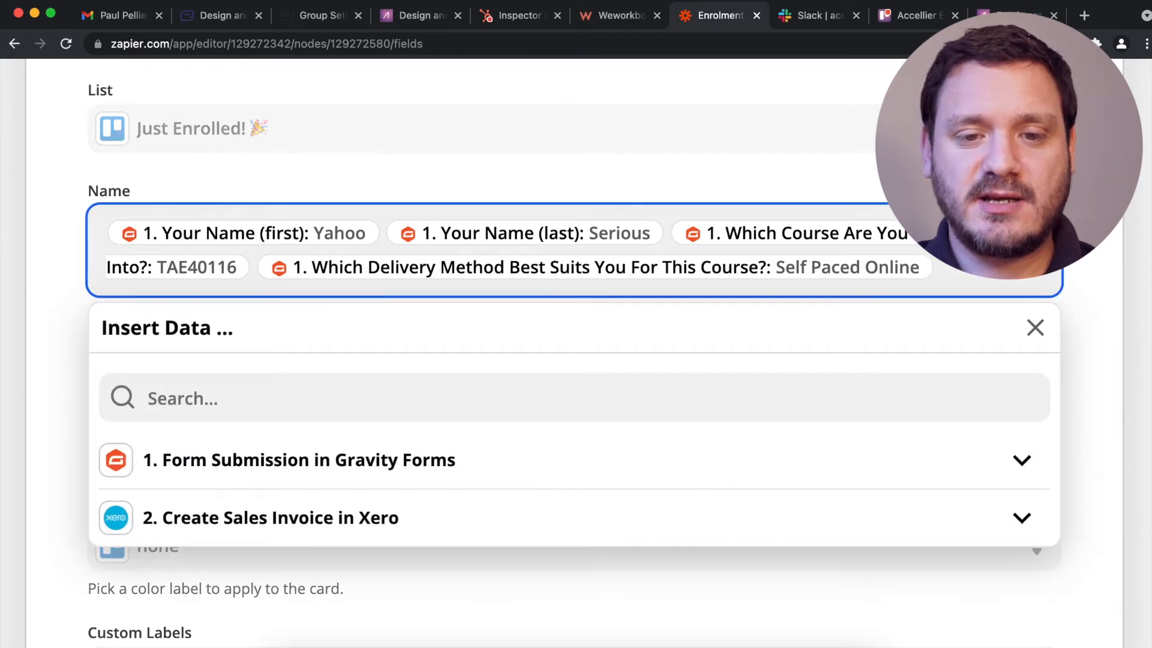
{"action": "left_click", "coordinate": [29, 219]}
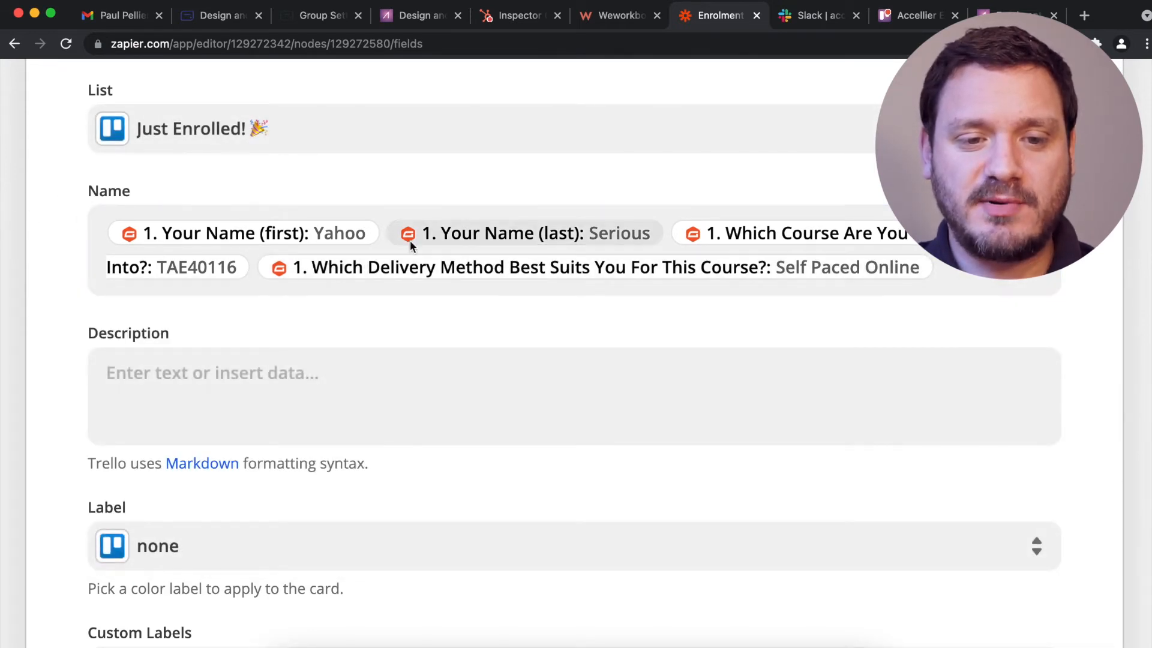
Copy the name, course and delivery method items from the card Name into the Description.
{"action": "left_click", "coordinate": [329, 409]}
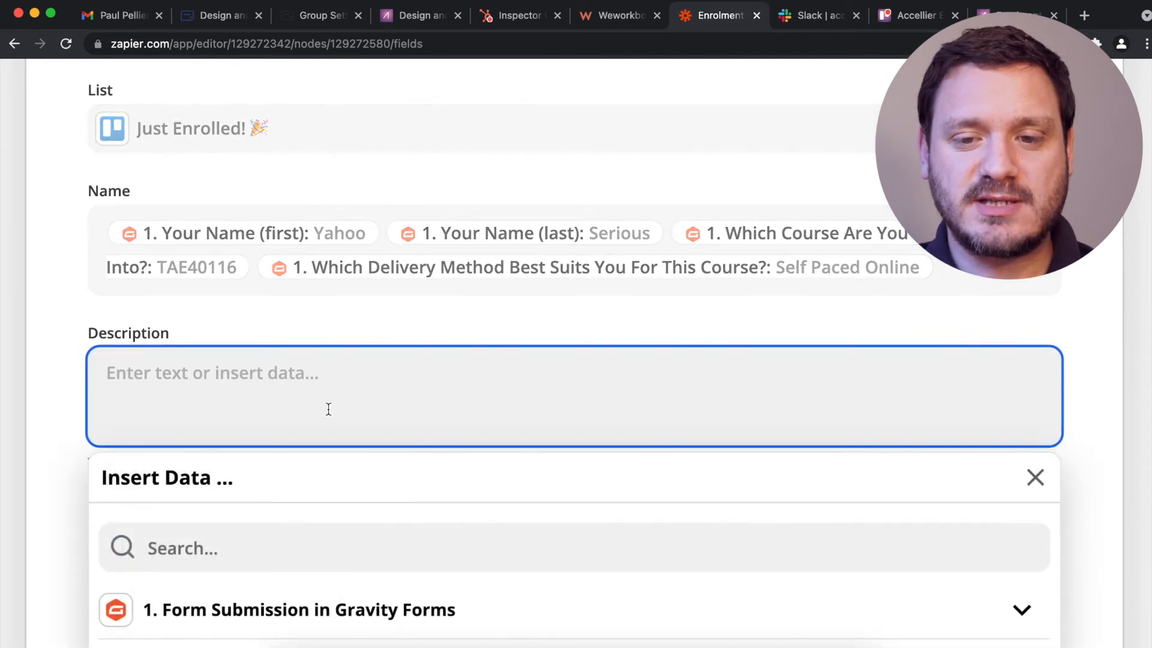
{"action": "left_click", "coordinate": [972, 273]}
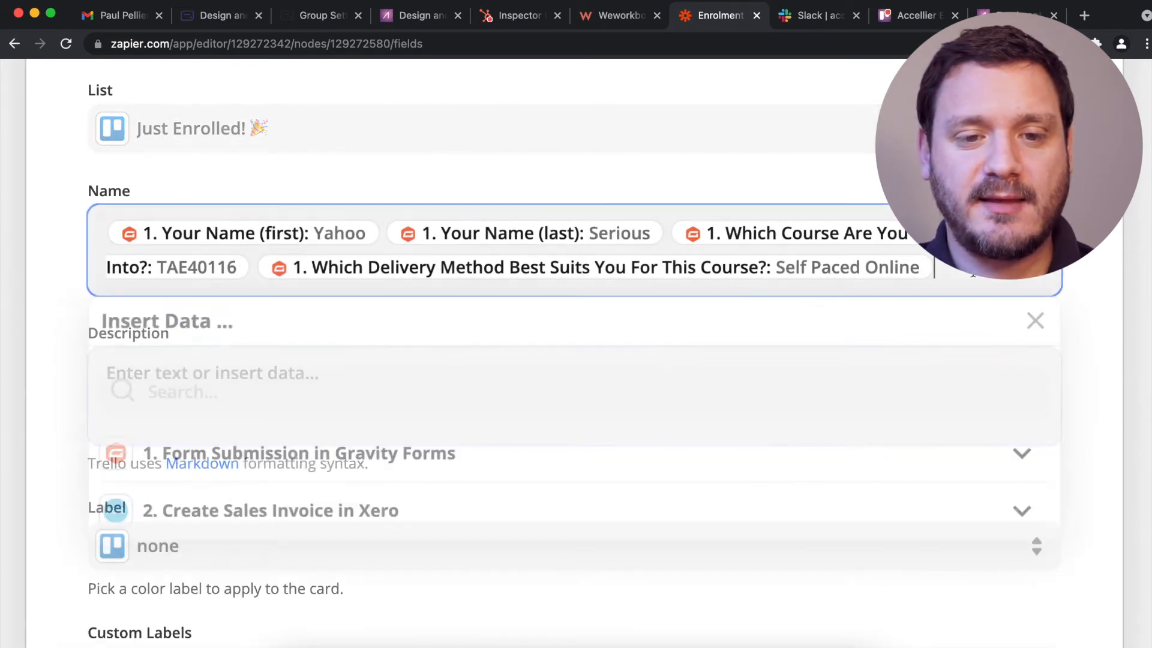
{"action": "left_click_drag", "start_coordinate": [972, 273], "coordinate": [205, 215]}
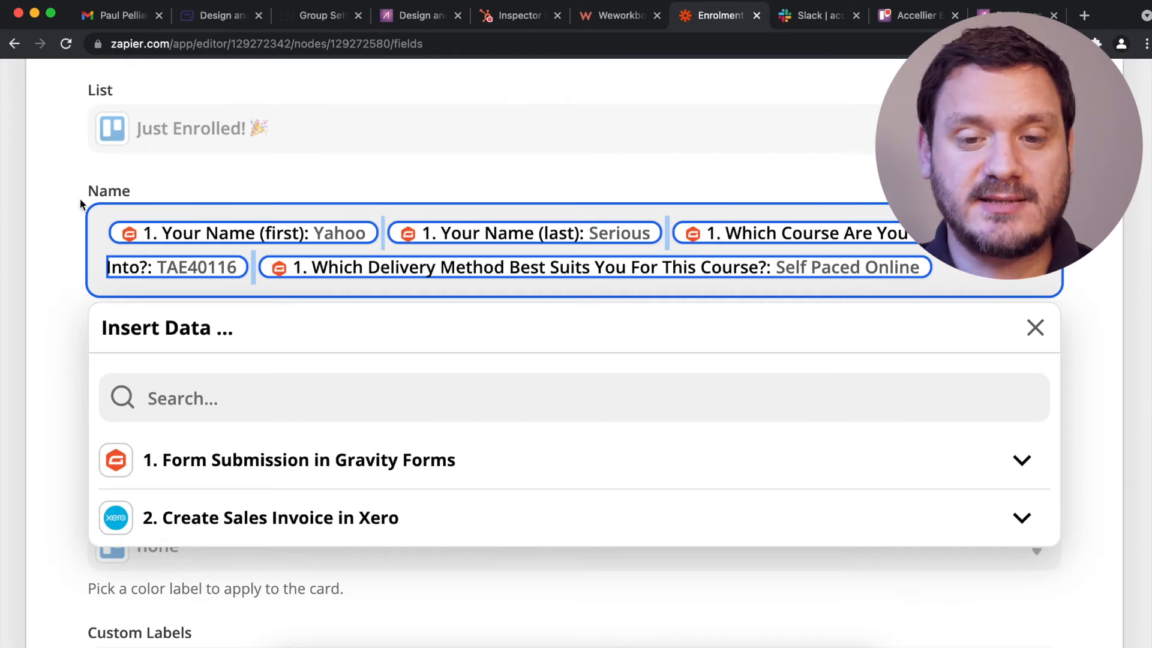
{"action": "left_click", "coordinate": [9, 207]}
{"action": "left_click", "coordinate": [271, 389]}
{"action": "key", "text": "super+v"}
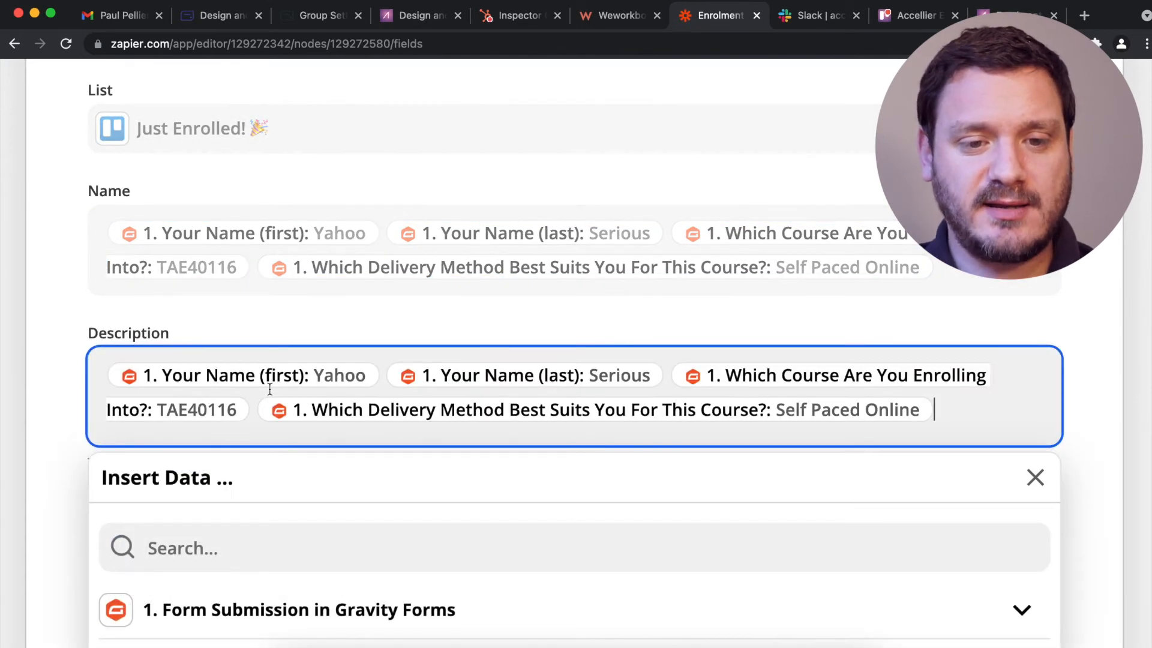
{"action": "left_click", "coordinate": [18, 327]}
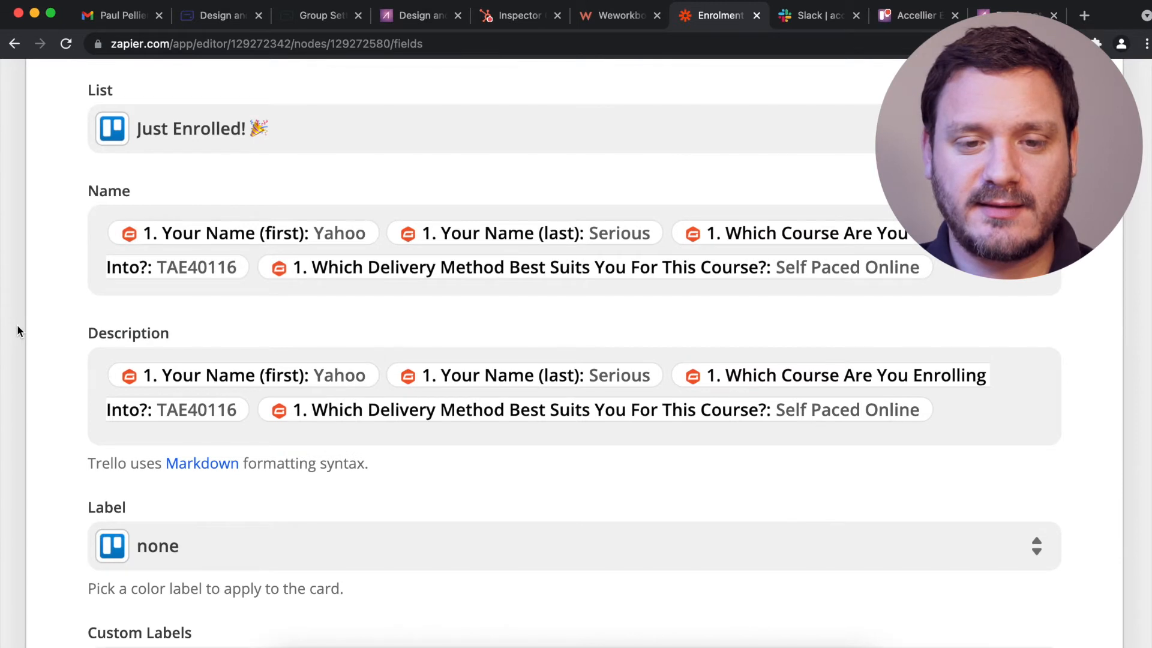
Add 'has enrolled into:' after the last name, then blank lines and a 'They have been invoiced:' line.
{"action": "left_click", "coordinate": [961, 418]}
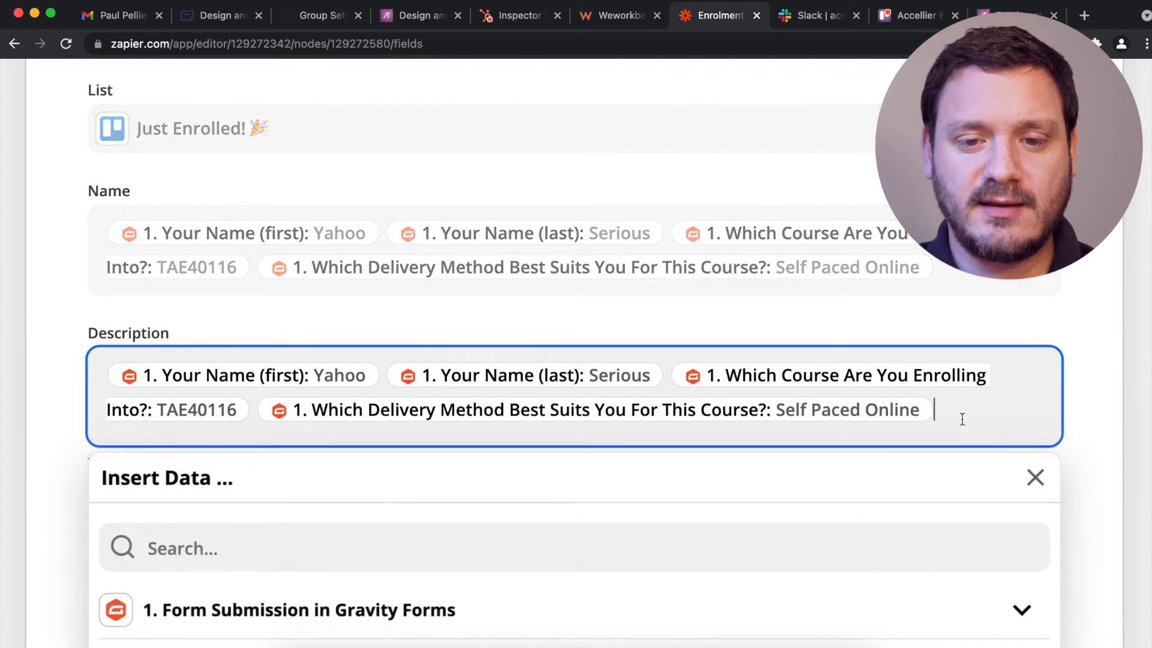
{"action": "left_click", "coordinate": [678, 351]}
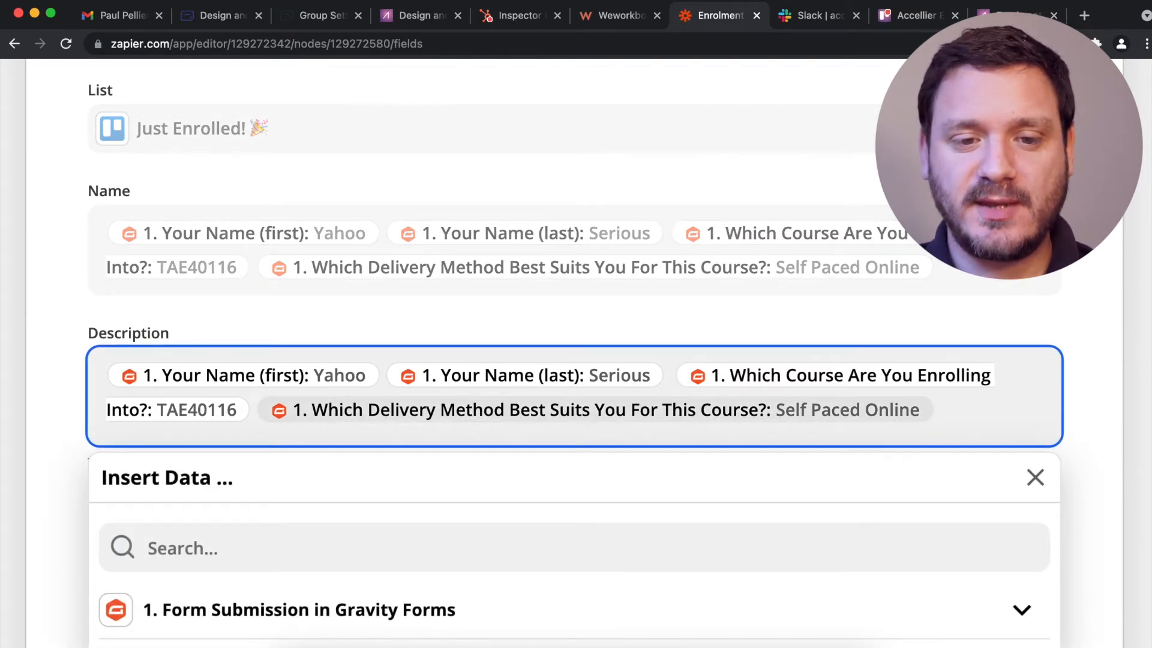
{"action": "type", "text": "has enrolled into"}
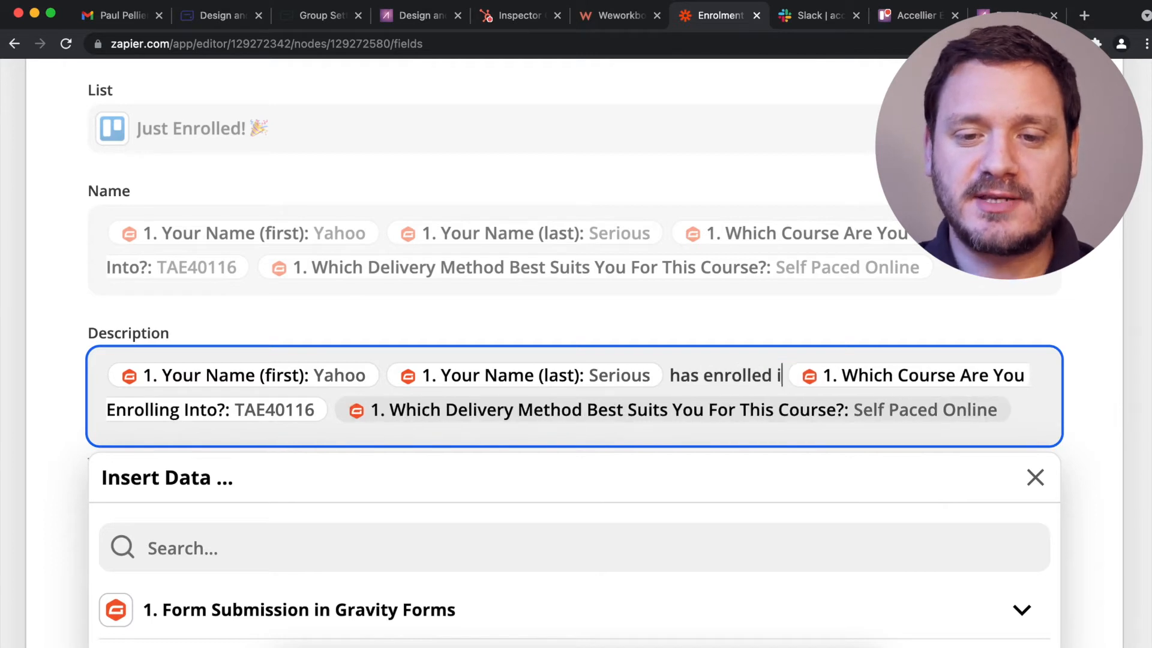
{"action": "type", "text": ":"}
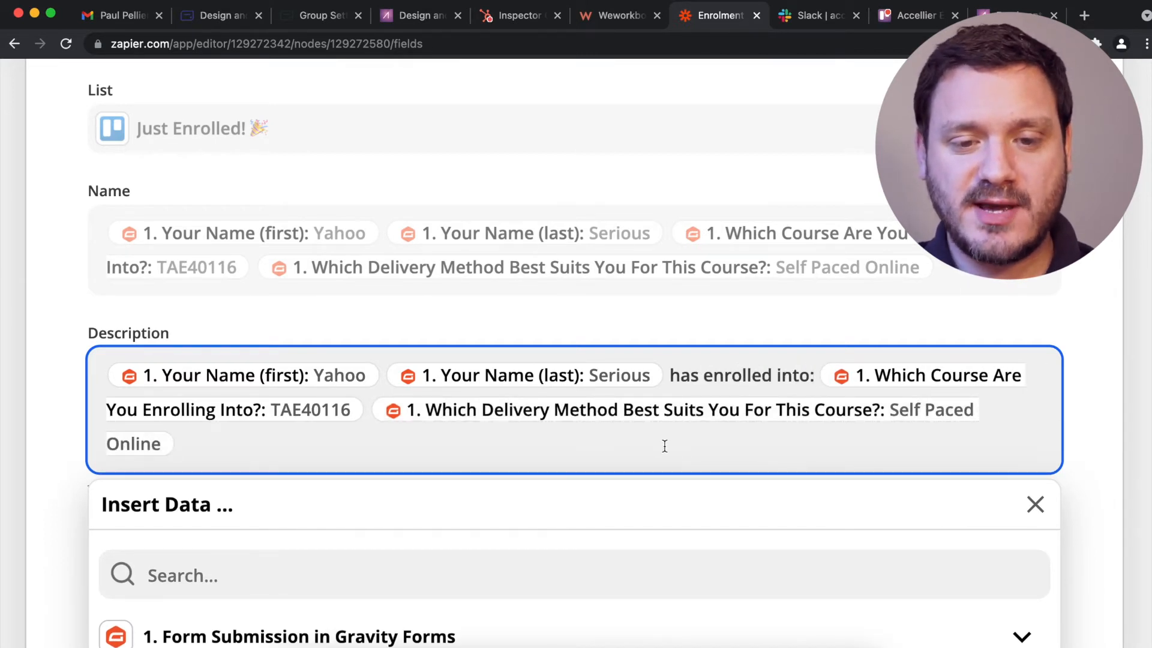
{"action": "key", "text": "Return"}
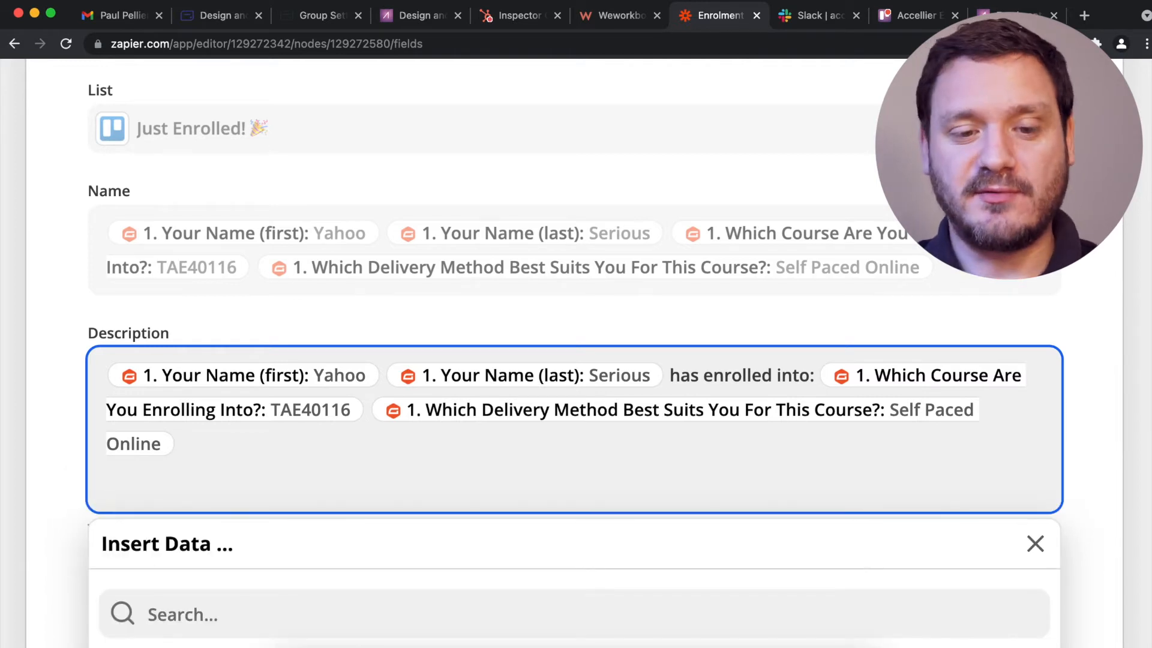
{"action": "key", "text": "Return"}
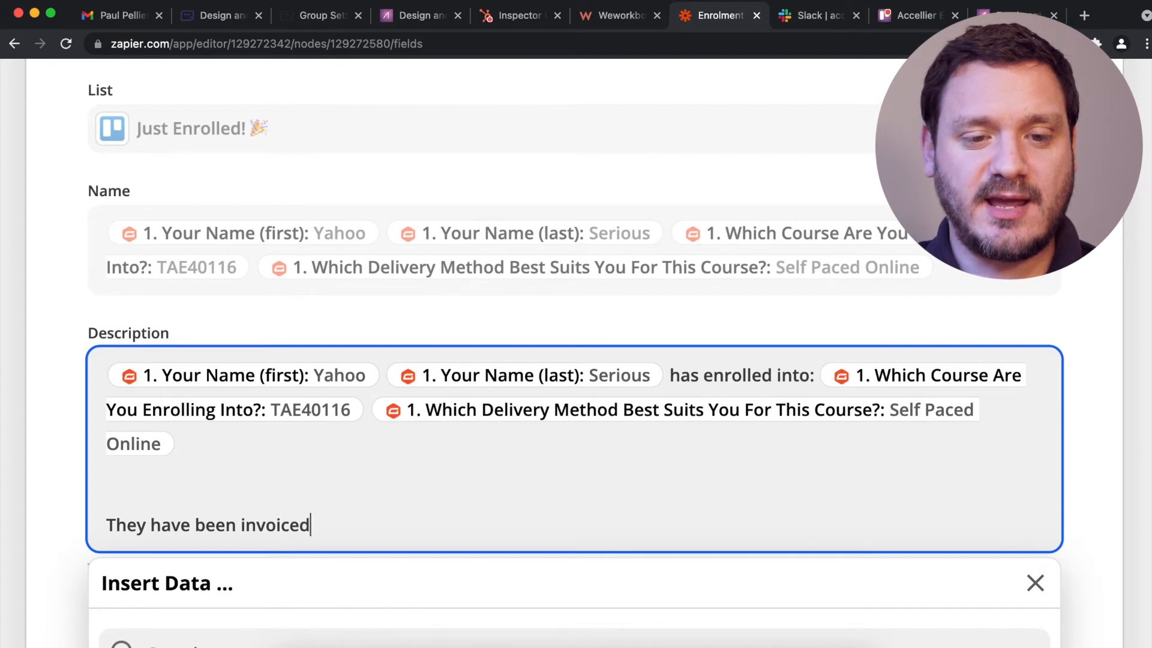
{"action": "key", "text": "Return"}
{"action": "scroll", "coordinate": [33, 408], "scroll_direction": "down", "scroll_amount": 3}
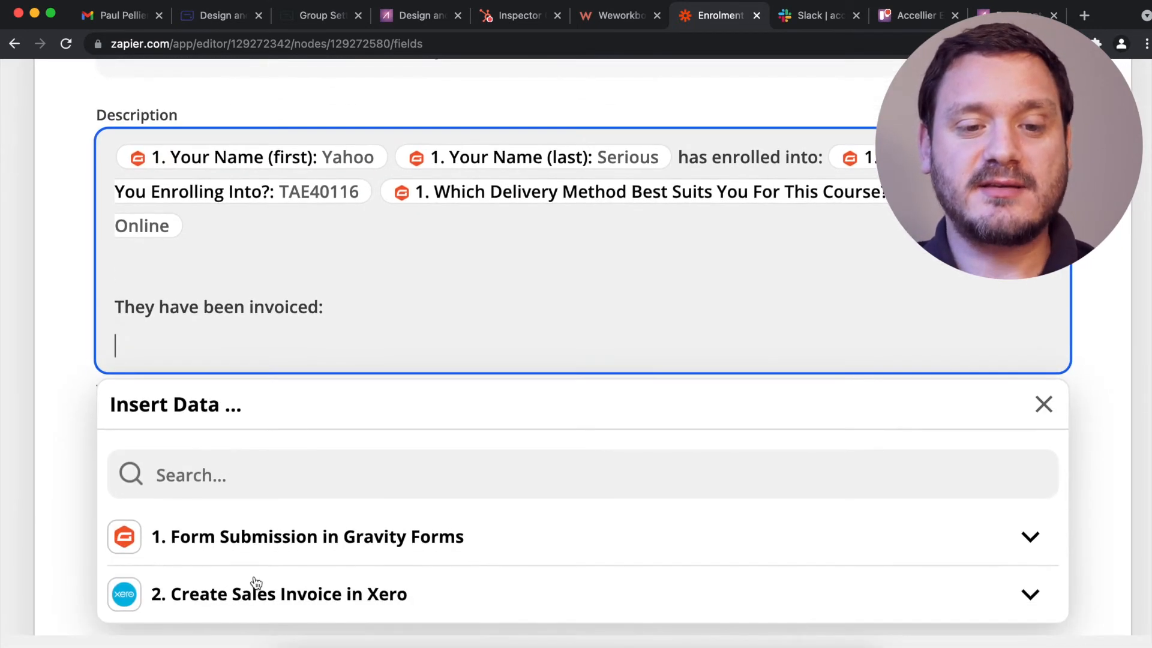
Insert the Xero invoice total (1900.00) into the card description, then start a new line.
{"action": "left_click", "coordinate": [255, 590]}
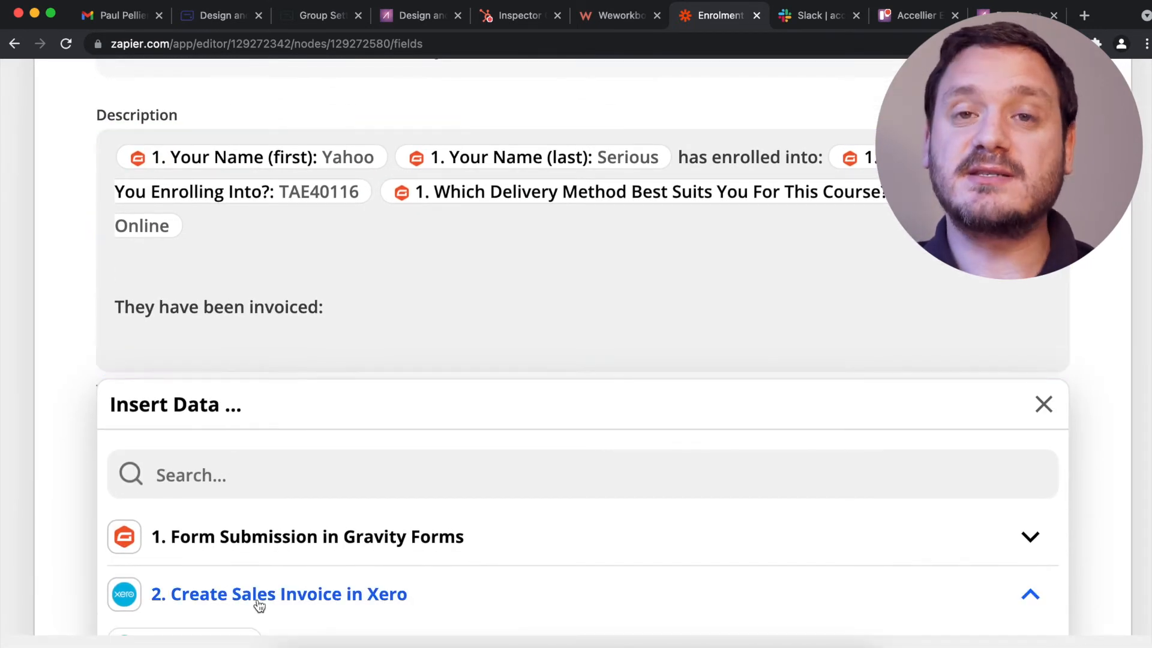
{"action": "scroll", "coordinate": [36, 538], "scroll_direction": "down", "scroll_amount": 3}
{"action": "scroll", "coordinate": [37, 543], "scroll_direction": "down", "scroll_amount": 1}
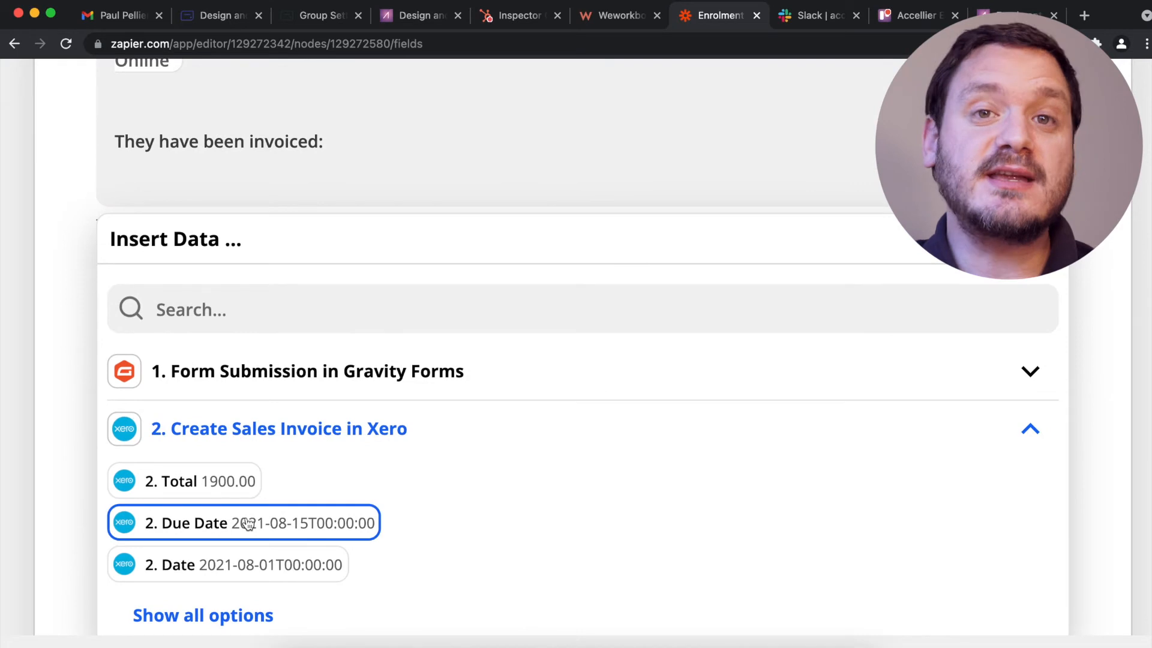
{"action": "left_click", "coordinate": [218, 481]}
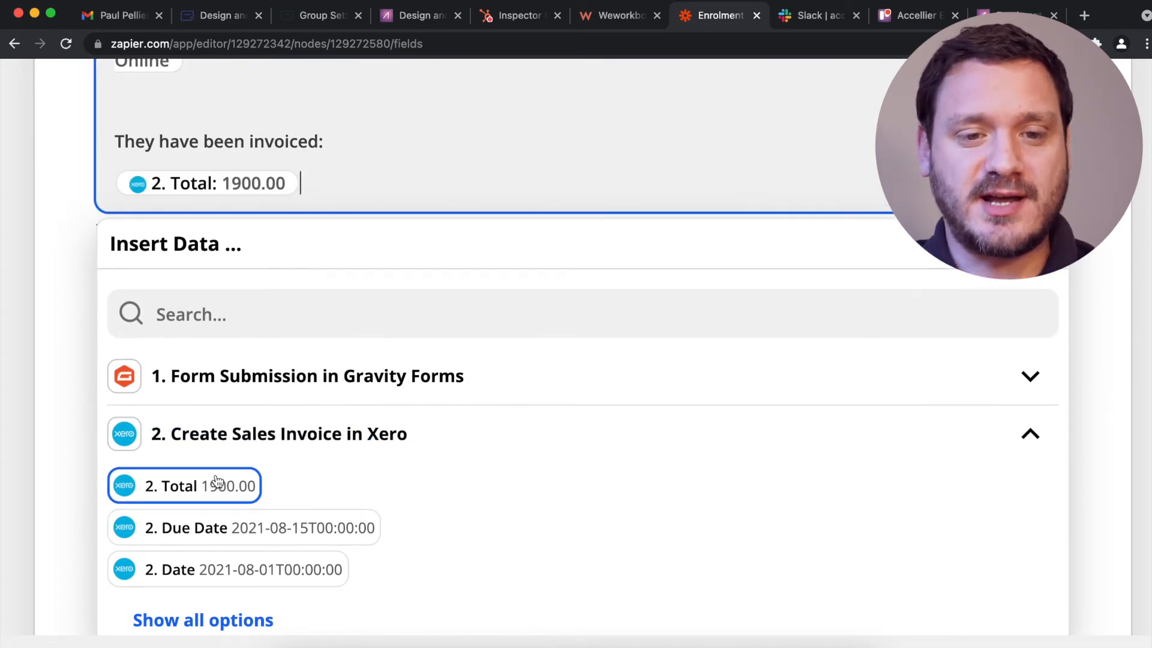
{"action": "key", "text": "Return"}
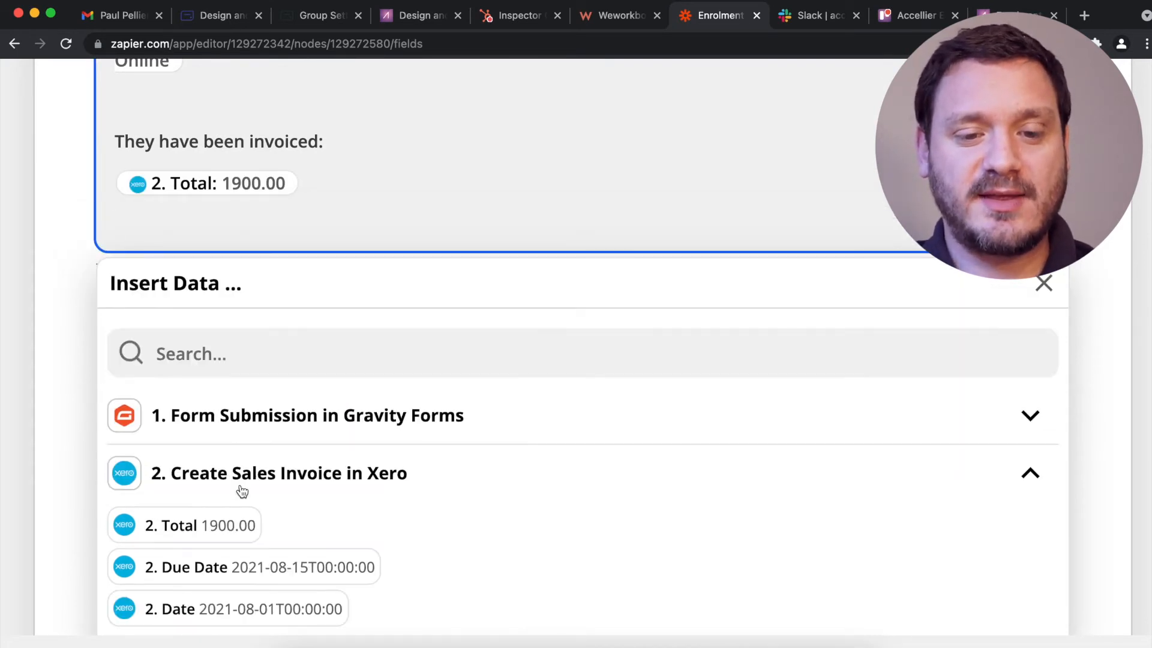
Add an 'Invoice number:' line followed by the Xero invoice number field.
{"action": "scroll", "coordinate": [240, 552], "scroll_direction": "down", "scroll_amount": 3}
{"action": "left_click", "coordinate": [223, 570]}
{"action": "scroll", "coordinate": [224, 574], "scroll_direction": "down", "scroll_amount": 3}
{"action": "scroll", "coordinate": [224, 574], "scroll_direction": "down", "scroll_amount": 5}
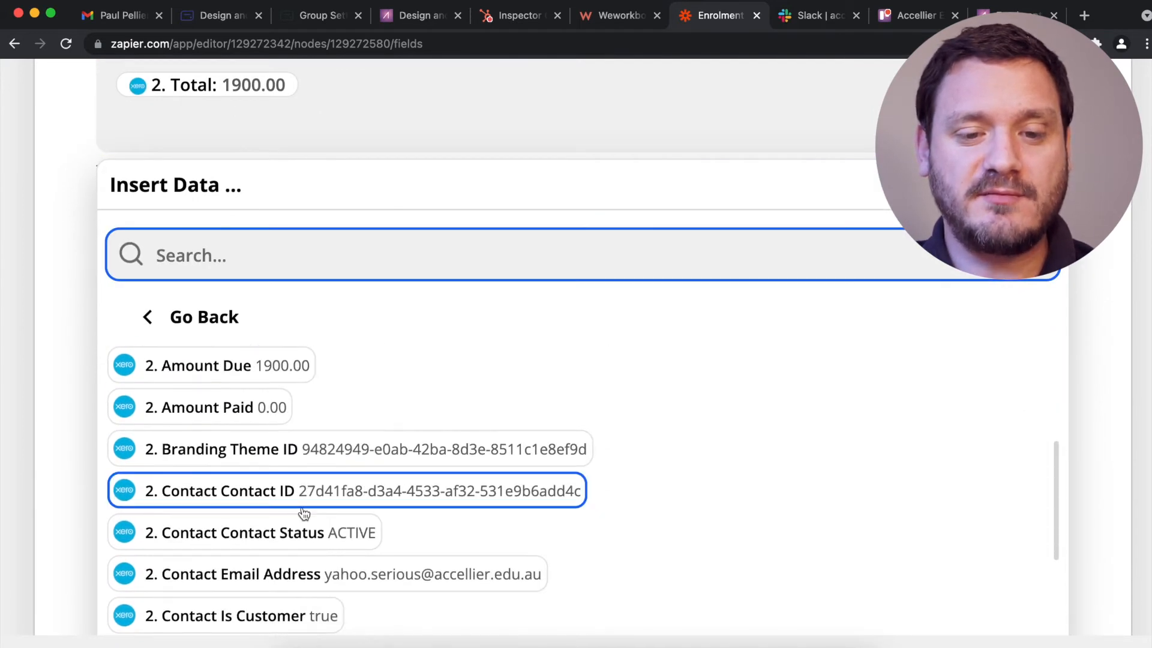
{"action": "scroll", "coordinate": [304, 513], "scroll_direction": "down", "scroll_amount": 12}
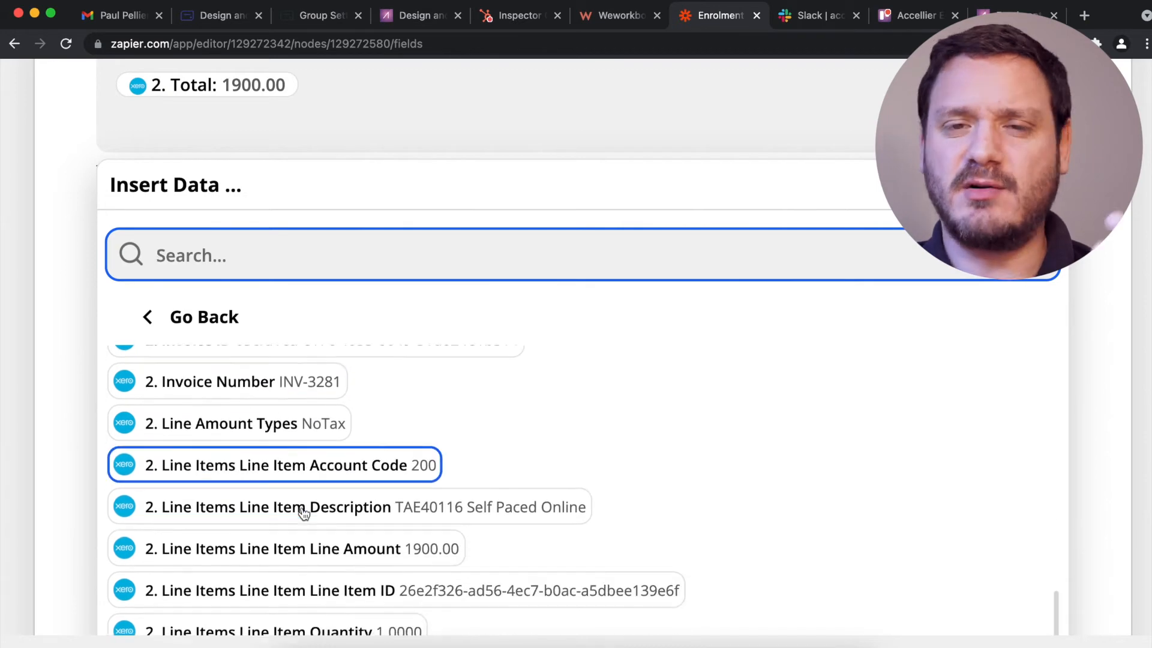
{"action": "scroll", "coordinate": [303, 513], "scroll_direction": "down", "scroll_amount": 10}
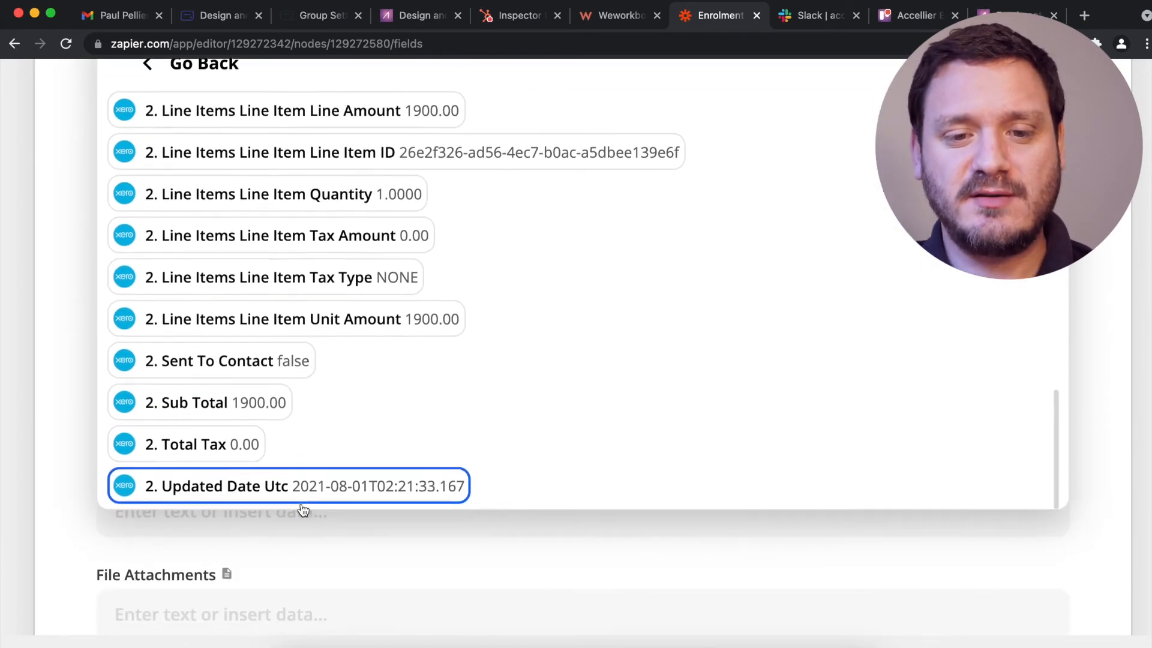
{"action": "scroll", "coordinate": [321, 444], "scroll_direction": "up", "scroll_amount": 8}
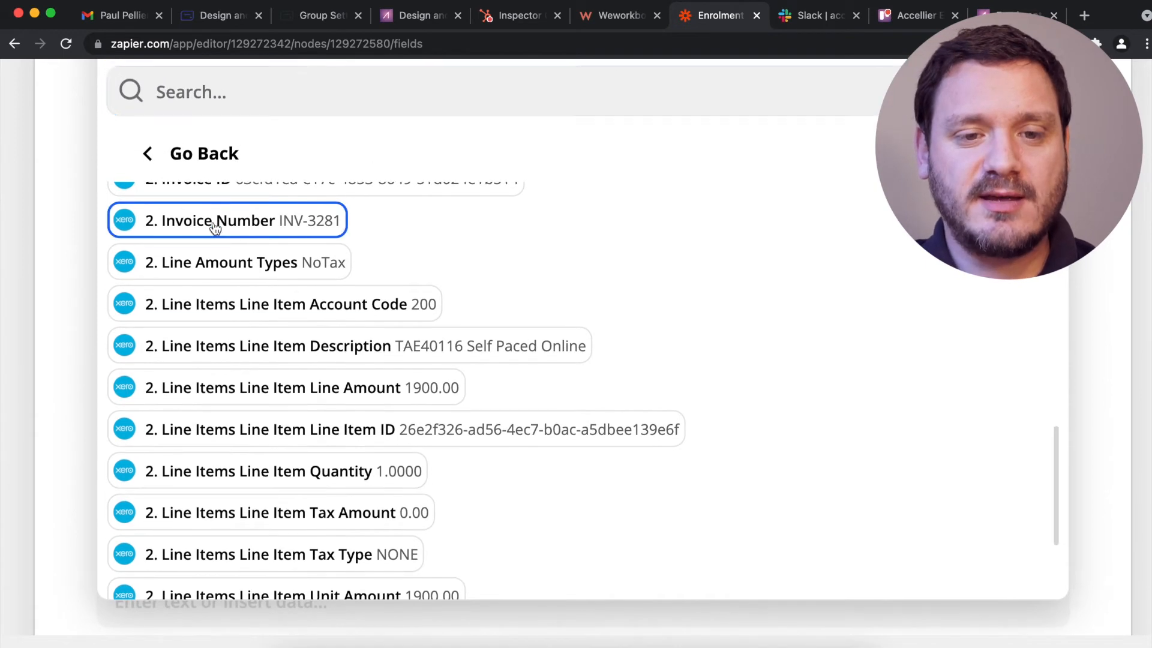
{"action": "left_click", "coordinate": [30, 250]}
{"action": "scroll", "coordinate": [29, 251], "scroll_direction": "up", "scroll_amount": 5}
{"action": "left_click", "coordinate": [449, 210]}
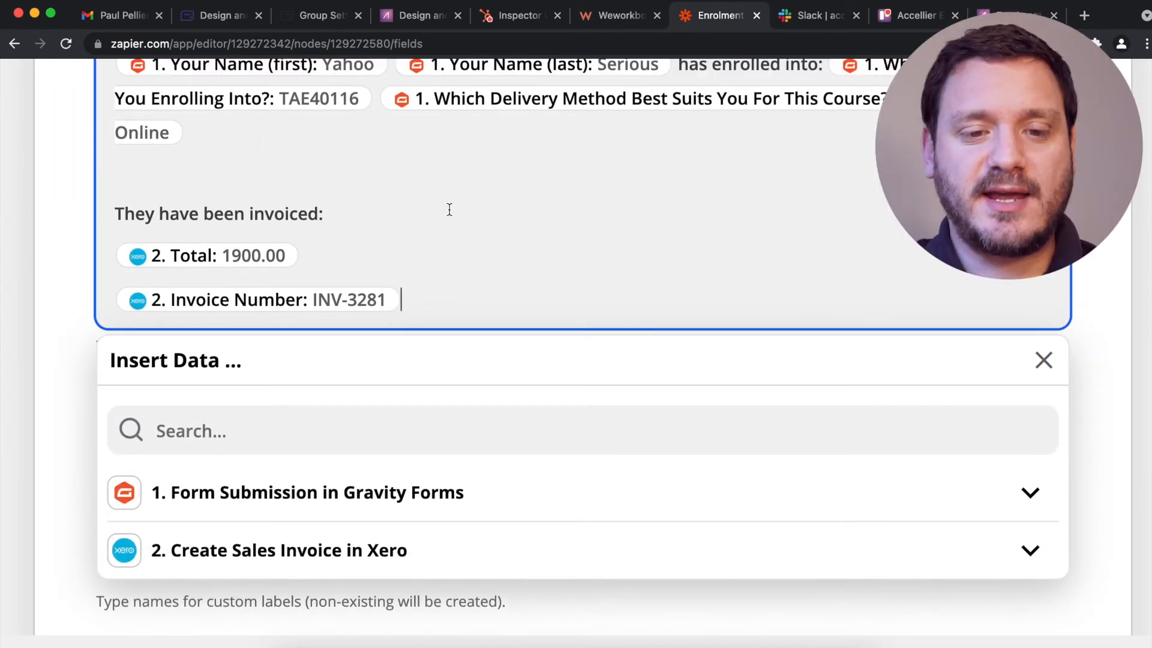
{"action": "type", "text": "Invoice number:"}
{"action": "left_click", "coordinate": [16, 220]}
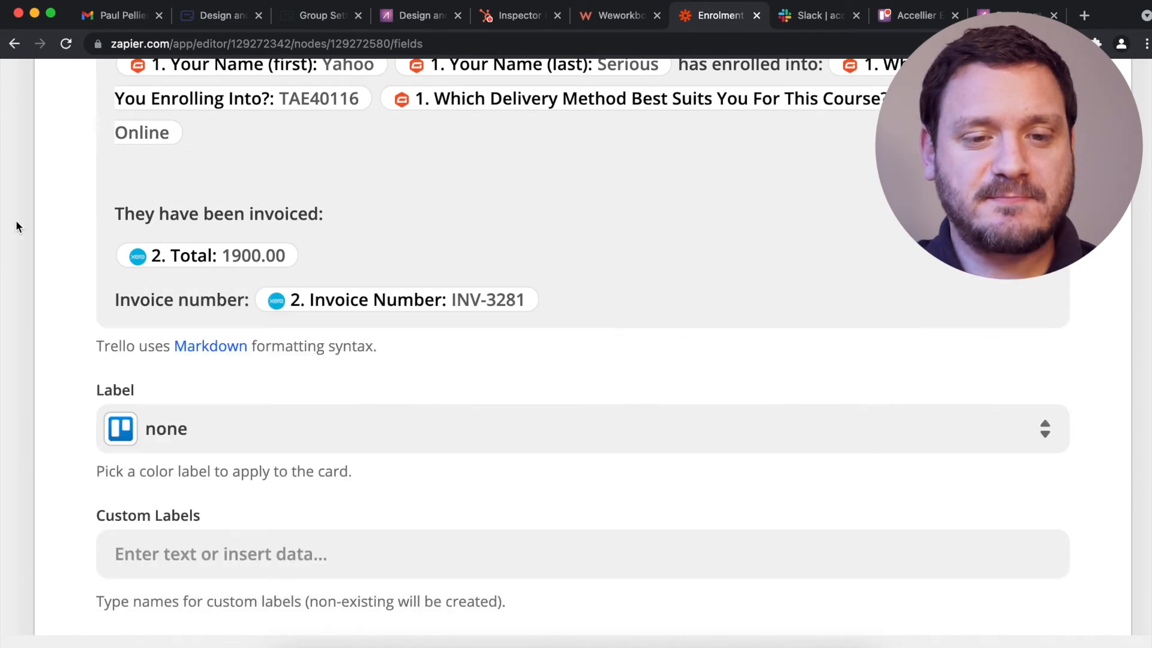
{"action": "key", "text": "super+minus"}
Set Trello cards to go on top, with a due date of '1 day from today'.
{"action": "scroll", "coordinate": [257, 414], "scroll_direction": "down", "scroll_amount": 5}
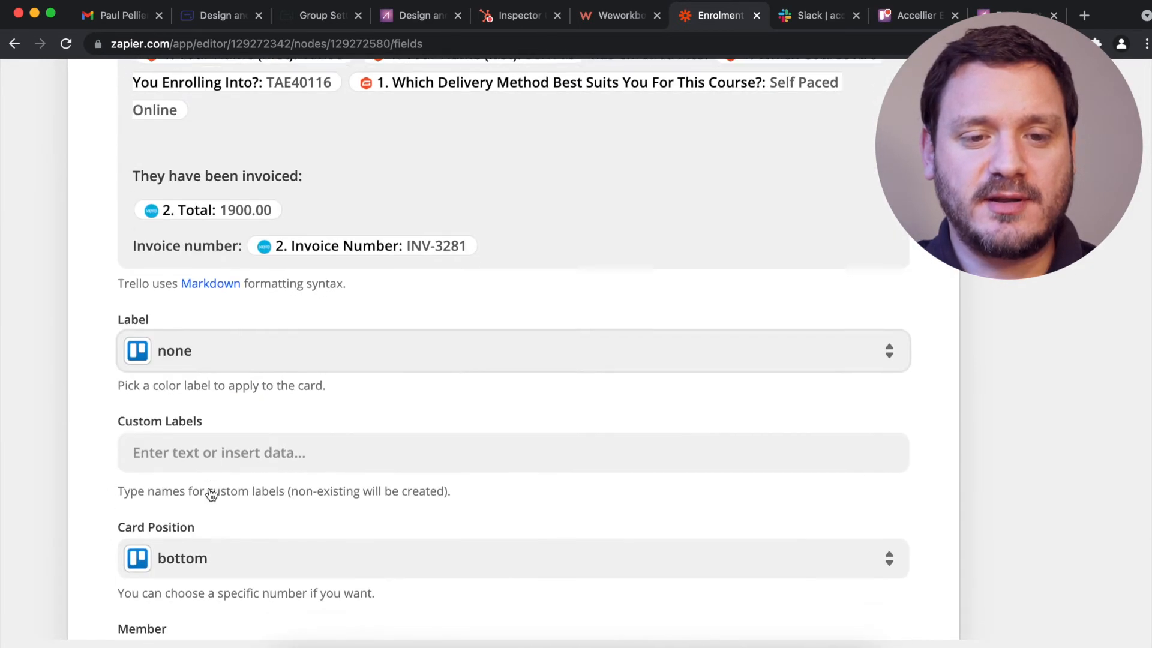
{"action": "scroll", "coordinate": [211, 494], "scroll_direction": "down", "scroll_amount": 1}
{"action": "left_click", "coordinate": [239, 402]}
{"action": "left_click", "coordinate": [214, 581]}
{"action": "scroll", "coordinate": [62, 448], "scroll_direction": "down", "scroll_amount": 6}
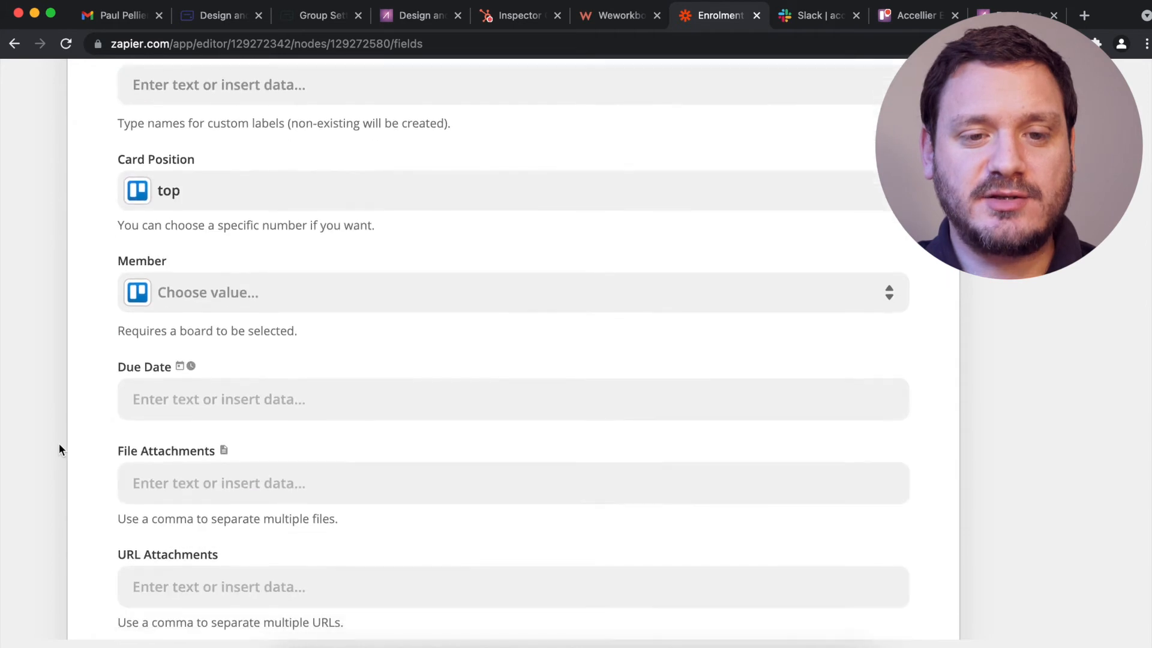
{"action": "left_click", "coordinate": [206, 260]}
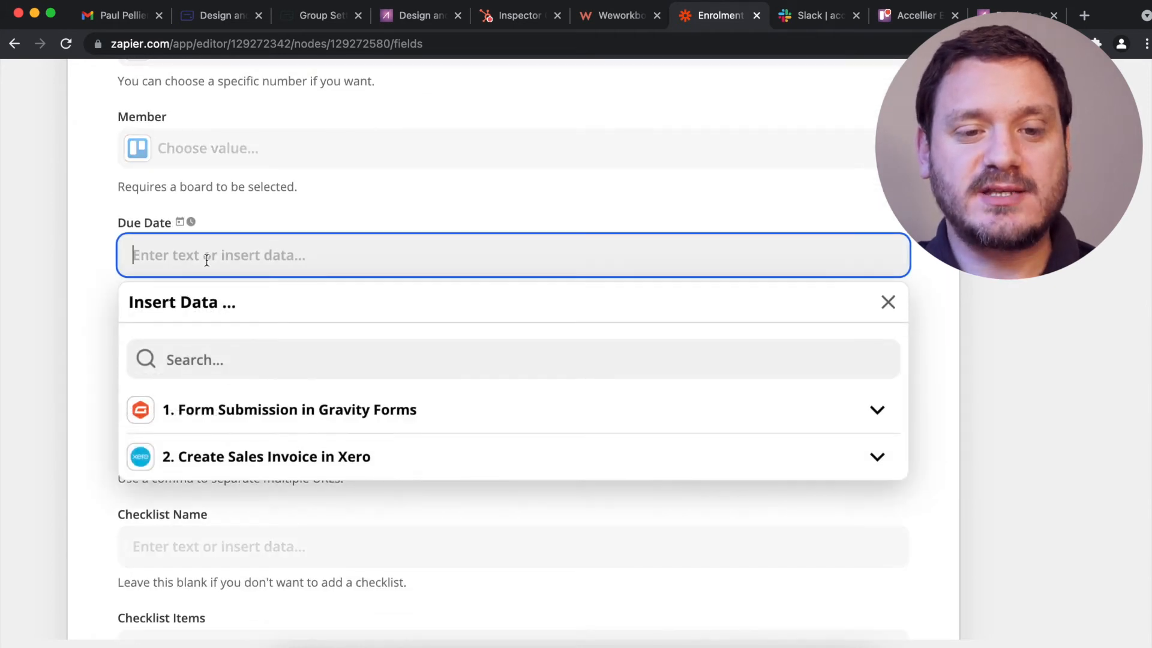
{"action": "type", "text": "1 day from today"}
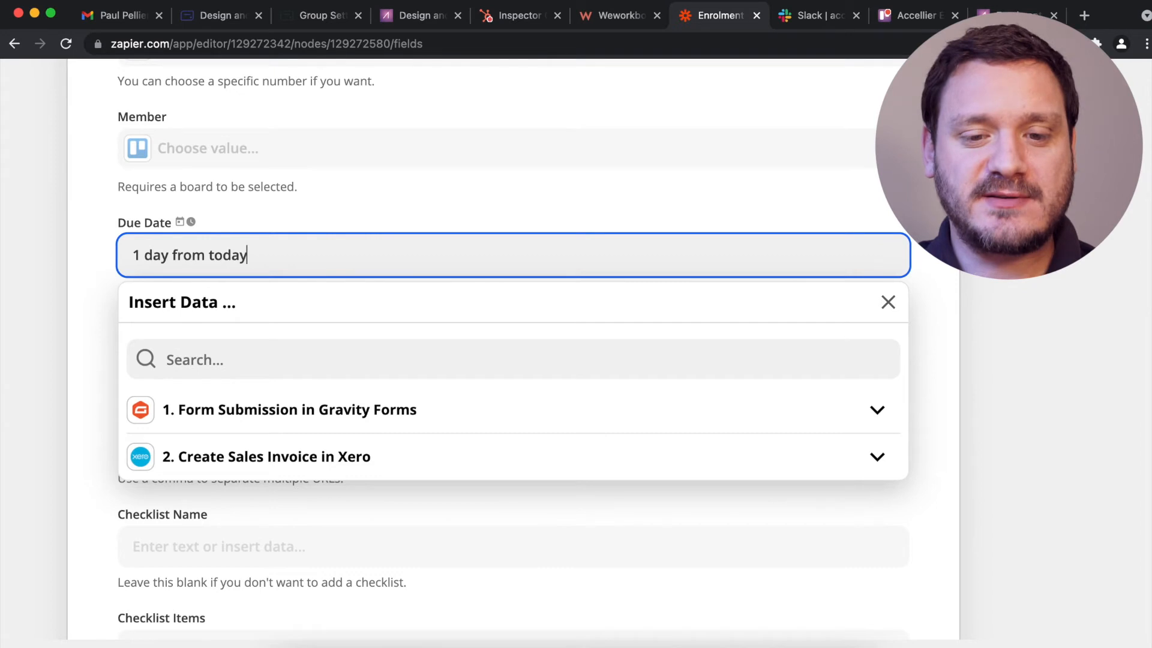
{"action": "left_click", "coordinate": [22, 232]}
Test the card step and check the new card in Just Enrolled, due 2 Aug.
{"action": "scroll", "coordinate": [40, 246], "scroll_direction": "down", "scroll_amount": 7}
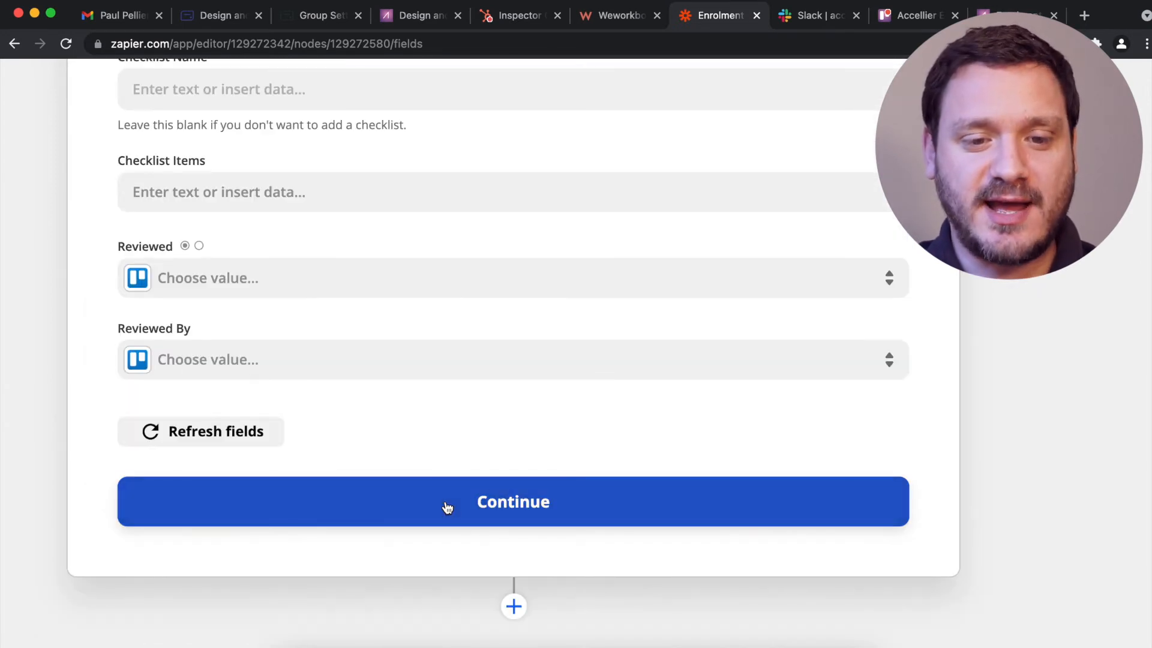
{"action": "left_click", "coordinate": [446, 503]}
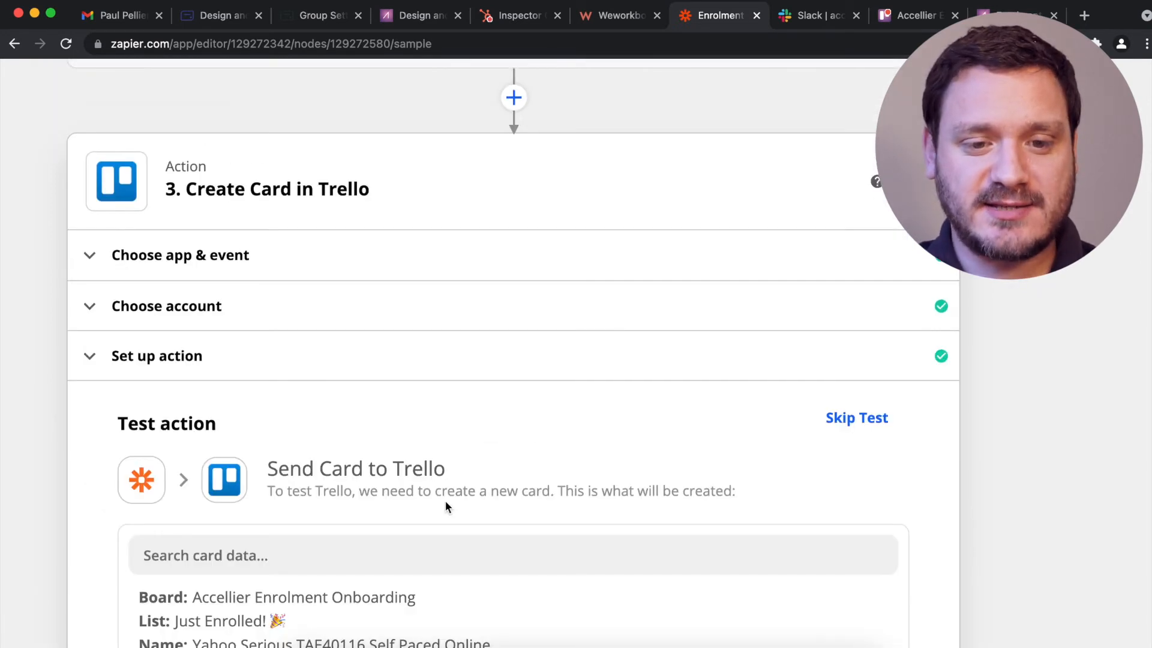
{"action": "scroll", "coordinate": [42, 405], "scroll_direction": "down", "scroll_amount": 12}
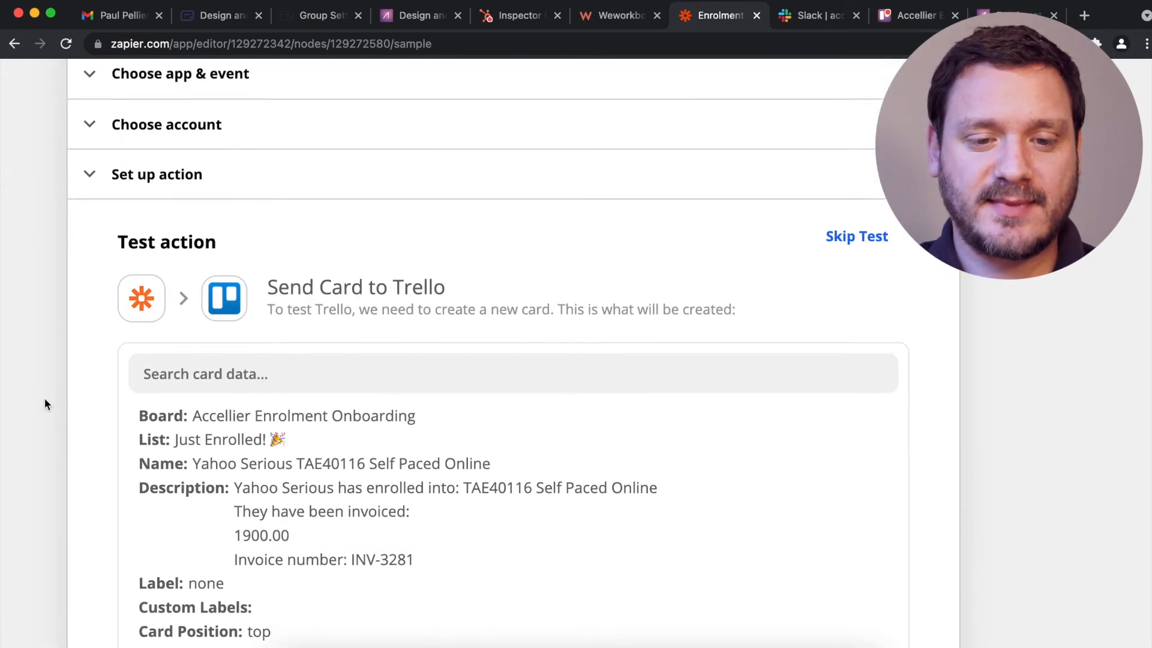
{"action": "left_click", "coordinate": [320, 569]}
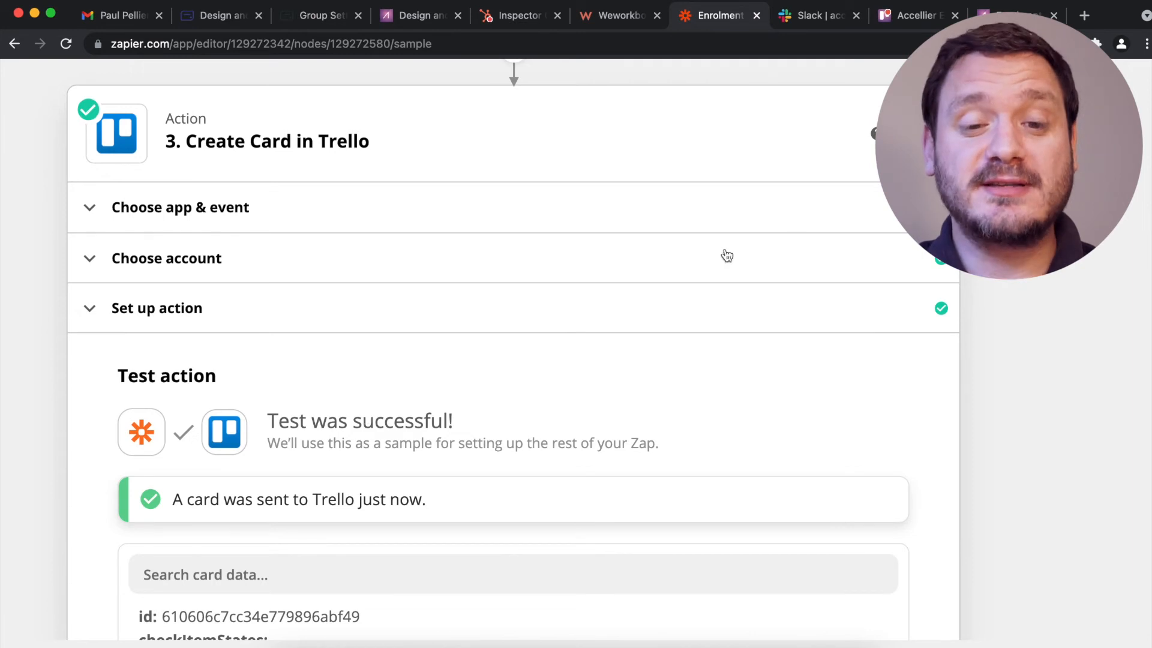
{"action": "left_click", "coordinate": [917, 15]}
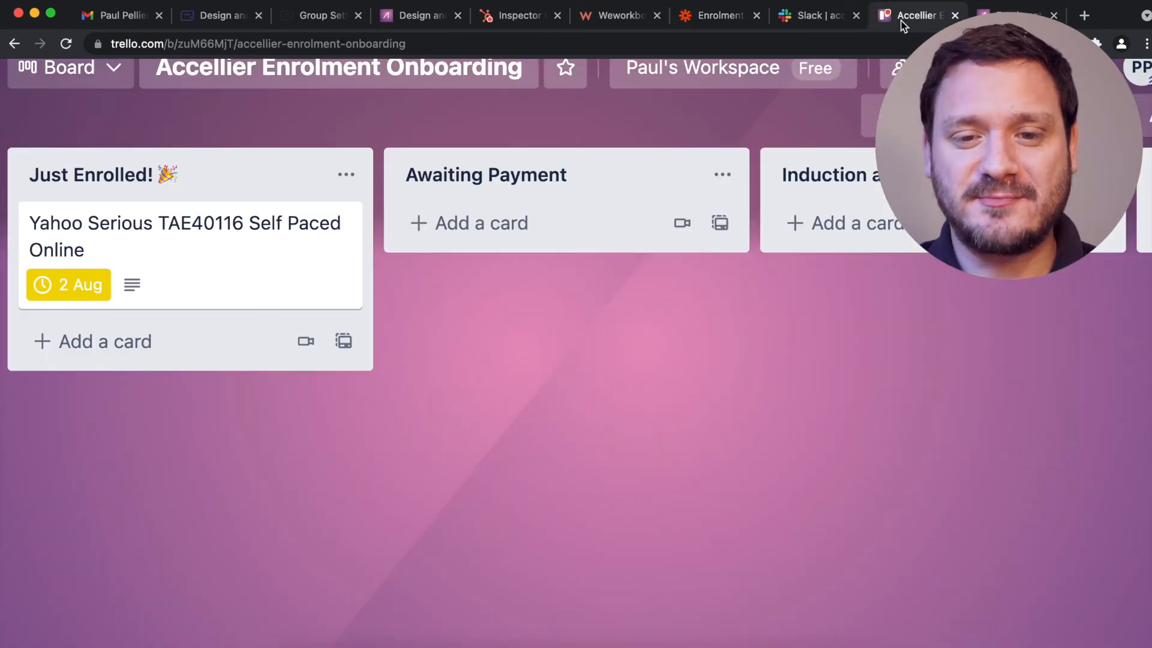
Review the TAE40116 enrolment card, then drag it from Just Enrolled to Settled into course.
{"action": "key", "text": "super+minus"}
{"action": "key", "text": "super+minus"}
{"action": "key", "text": "super+minus"}
{"action": "key", "text": "super+minus"}
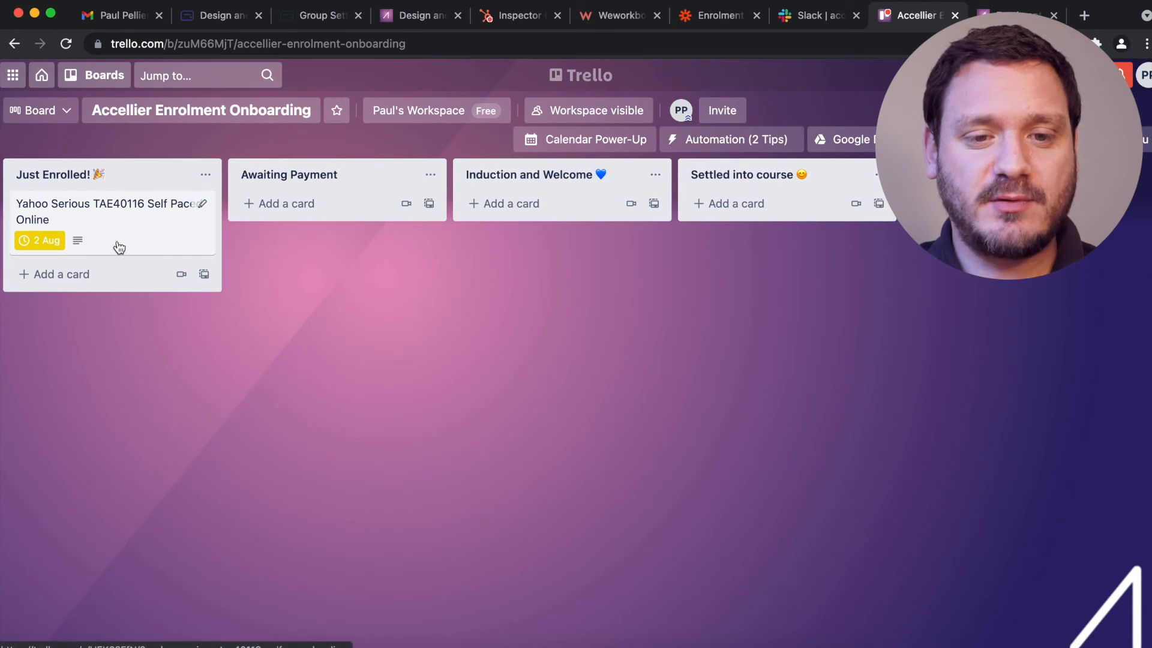
{"action": "left_click", "coordinate": [138, 215]}
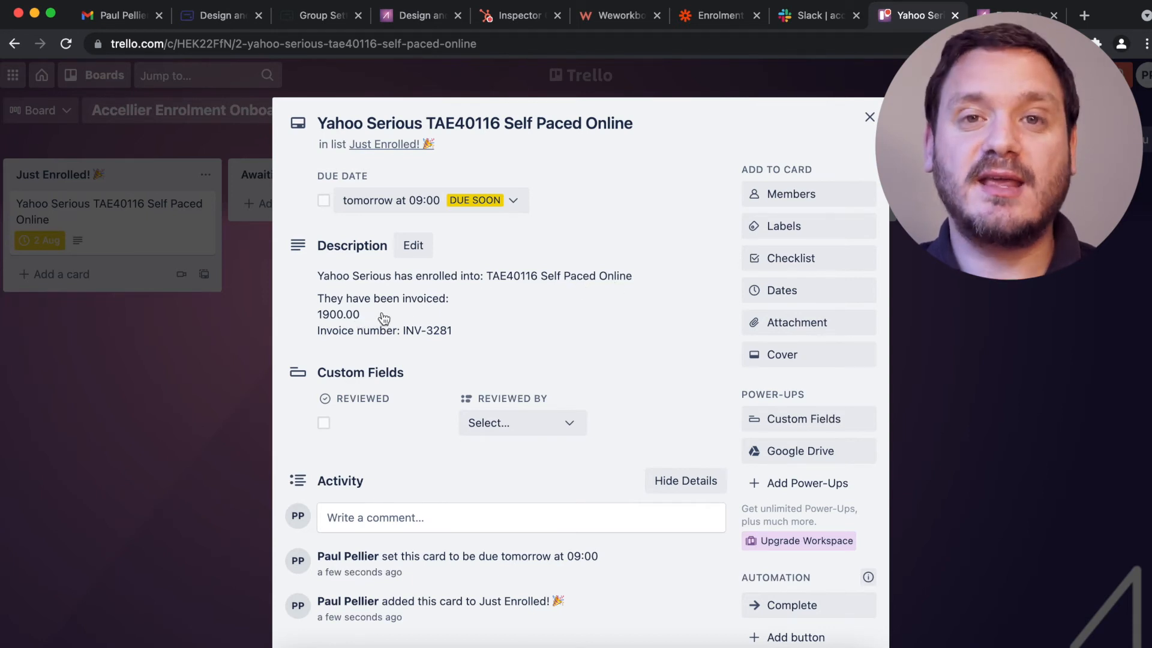
{"action": "left_click", "coordinate": [869, 117]}
{"action": "left_click_drag", "start_coordinate": [96, 212], "coordinate": [696, 202]}
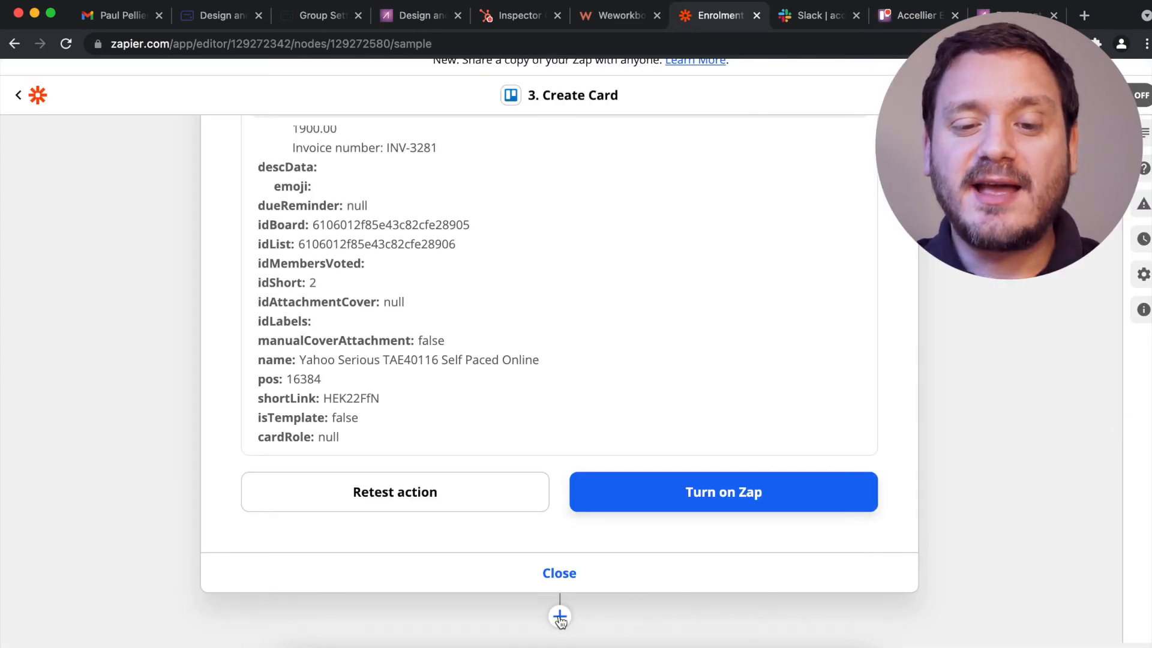
{"action": "left_click", "coordinate": [559, 617]}
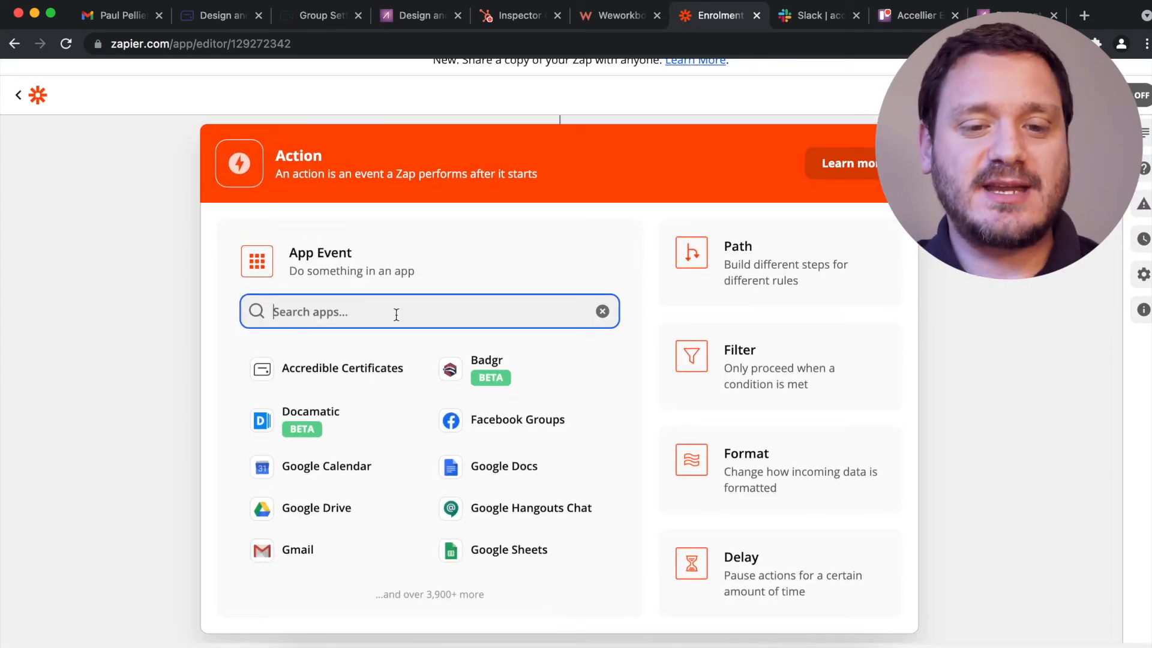
Make step 4 Slack's Send Channel Message using the existing Slack workspace account.
{"action": "type", "text": "Slack"}
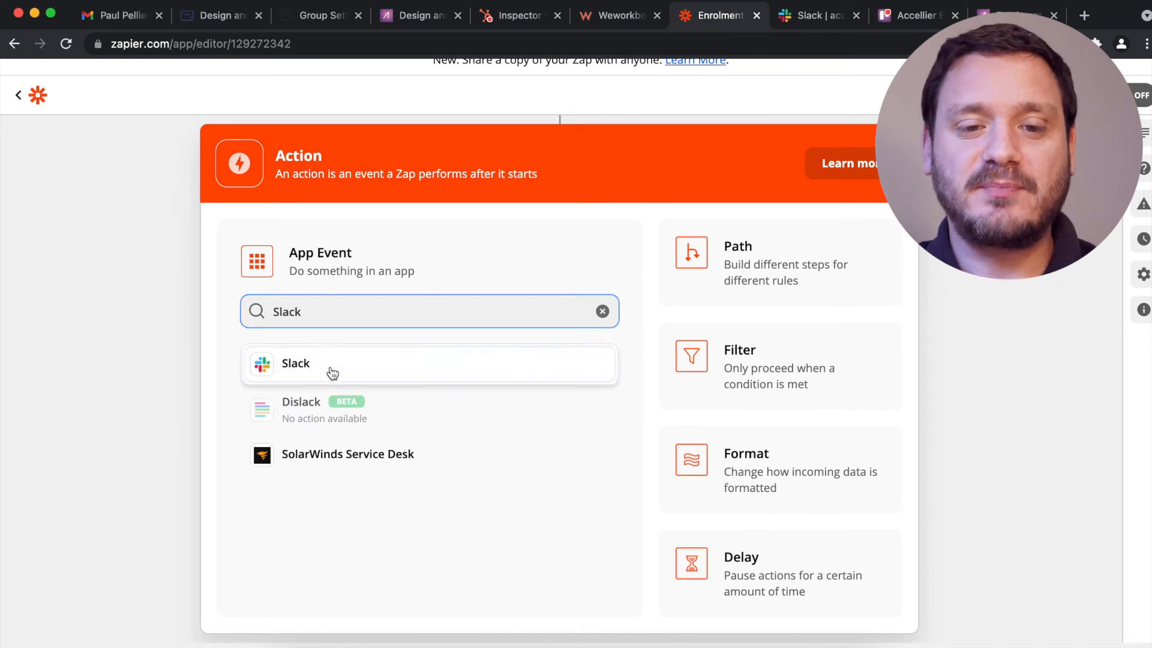
{"action": "left_click", "coordinate": [330, 371]}
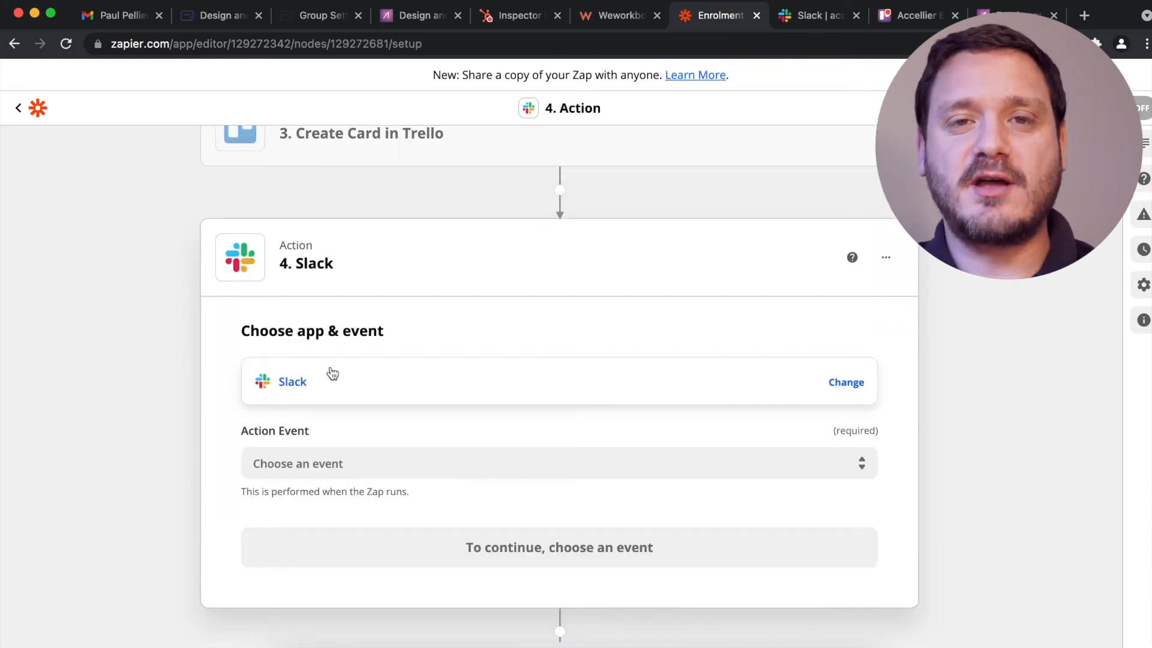
{"action": "left_click", "coordinate": [369, 466]}
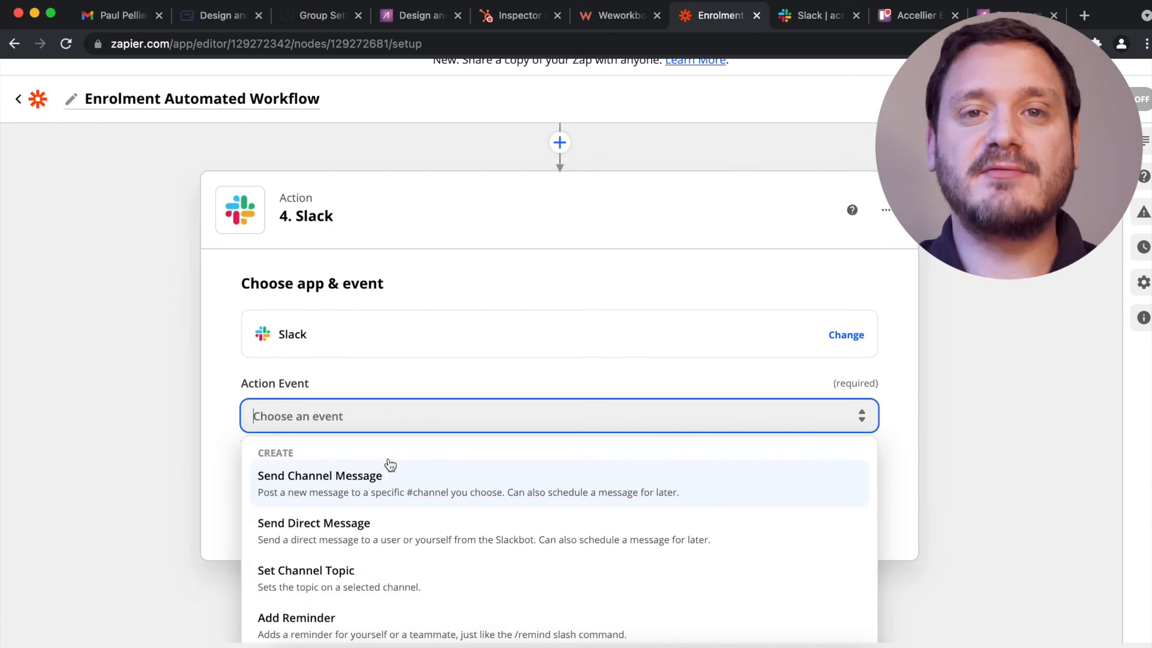
{"action": "left_click", "coordinate": [439, 489]}
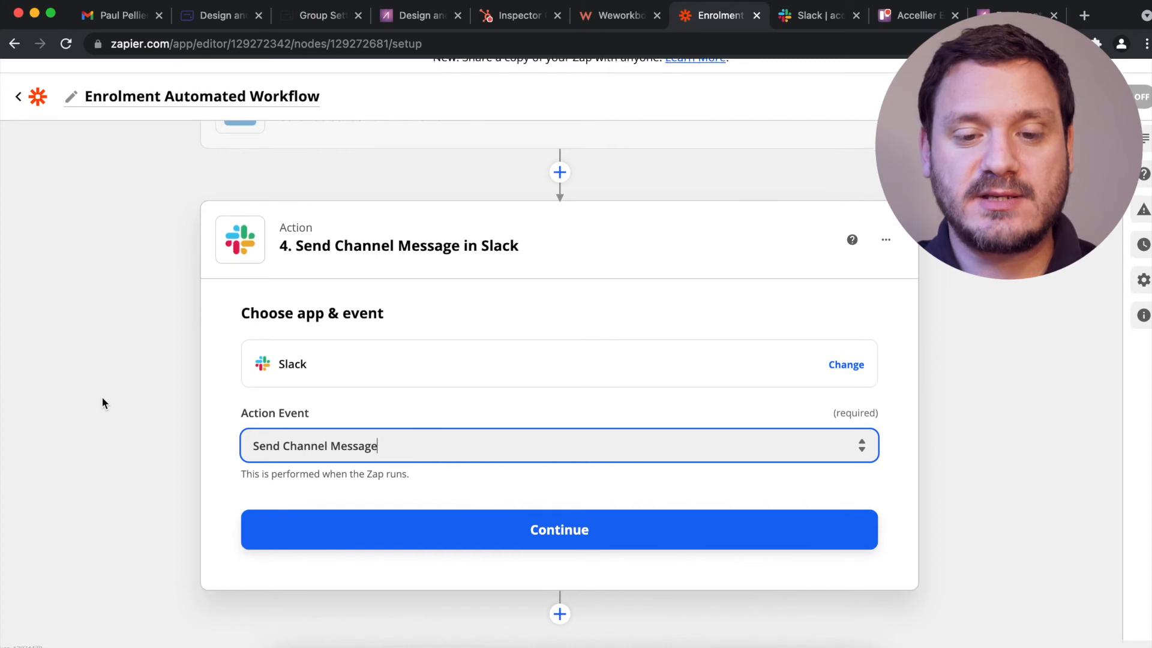
{"action": "left_click", "coordinate": [506, 540]}
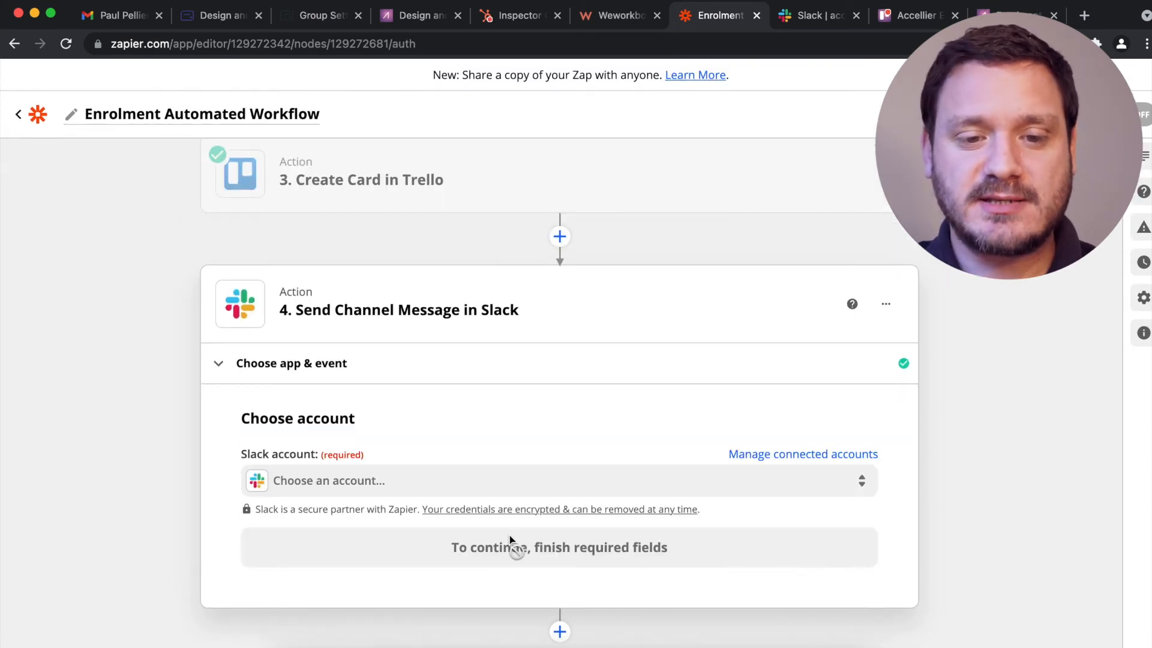
{"action": "left_click", "coordinate": [457, 479]}
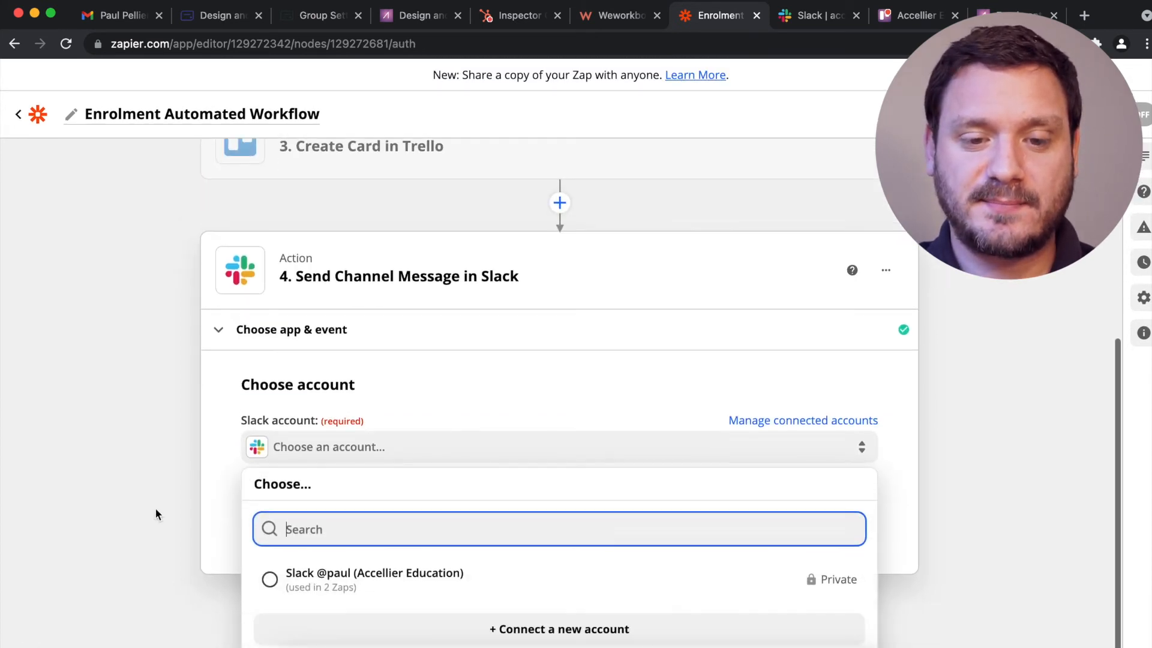
{"action": "left_click", "coordinate": [330, 579]}
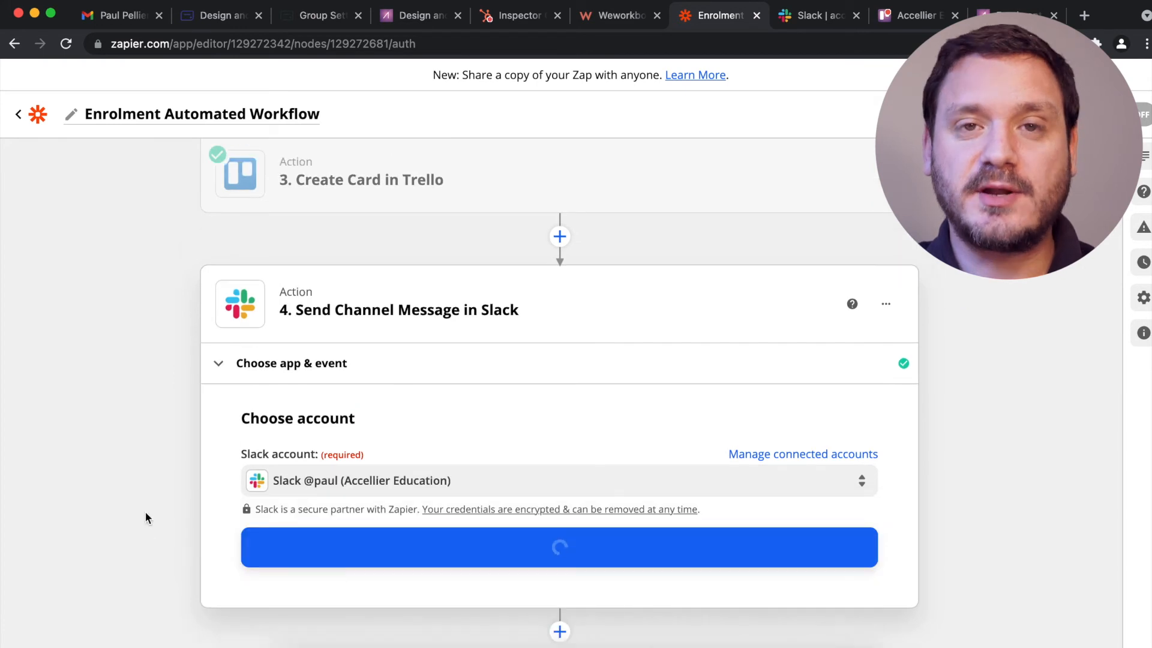
{"action": "left_click", "coordinate": [375, 554]}
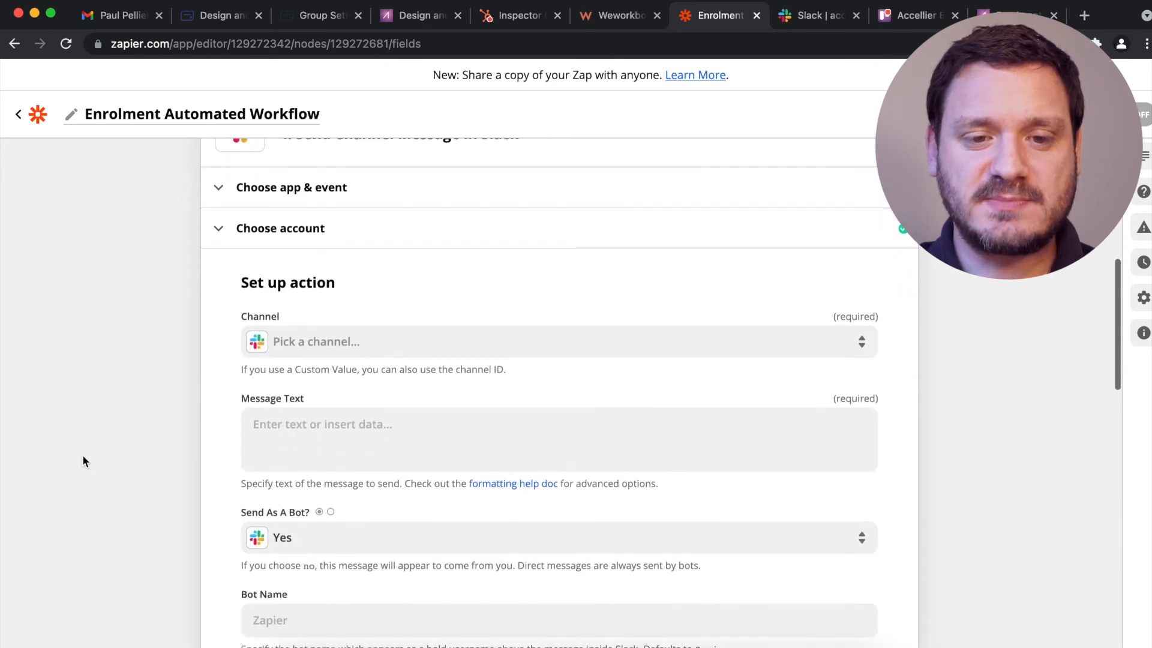
{"action": "left_click", "coordinate": [347, 298]}
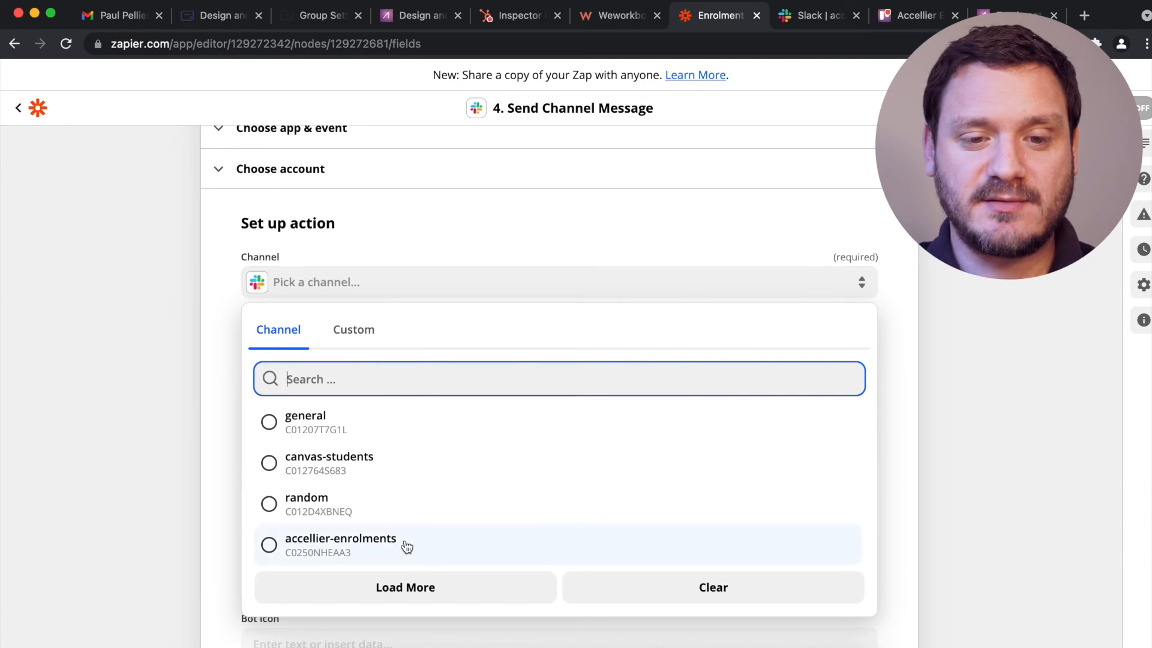
Target the accellier-enrolments channel and start the message with the enrolee's first and last name.
{"action": "left_click", "coordinate": [407, 544]}
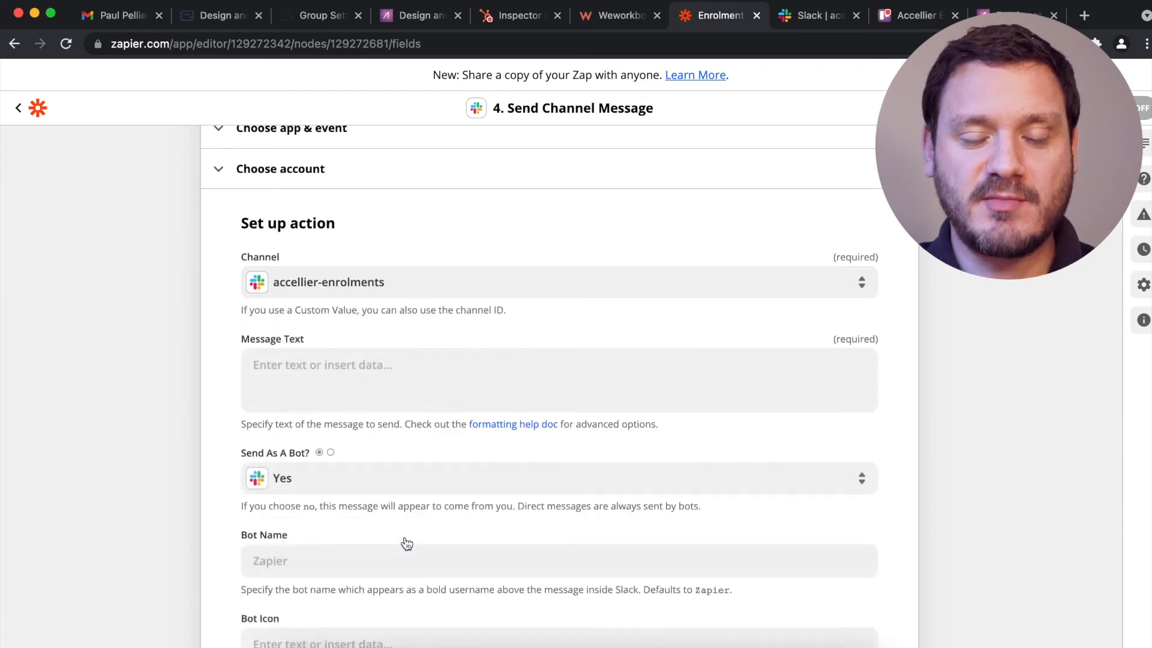
{"action": "left_click", "coordinate": [325, 377]}
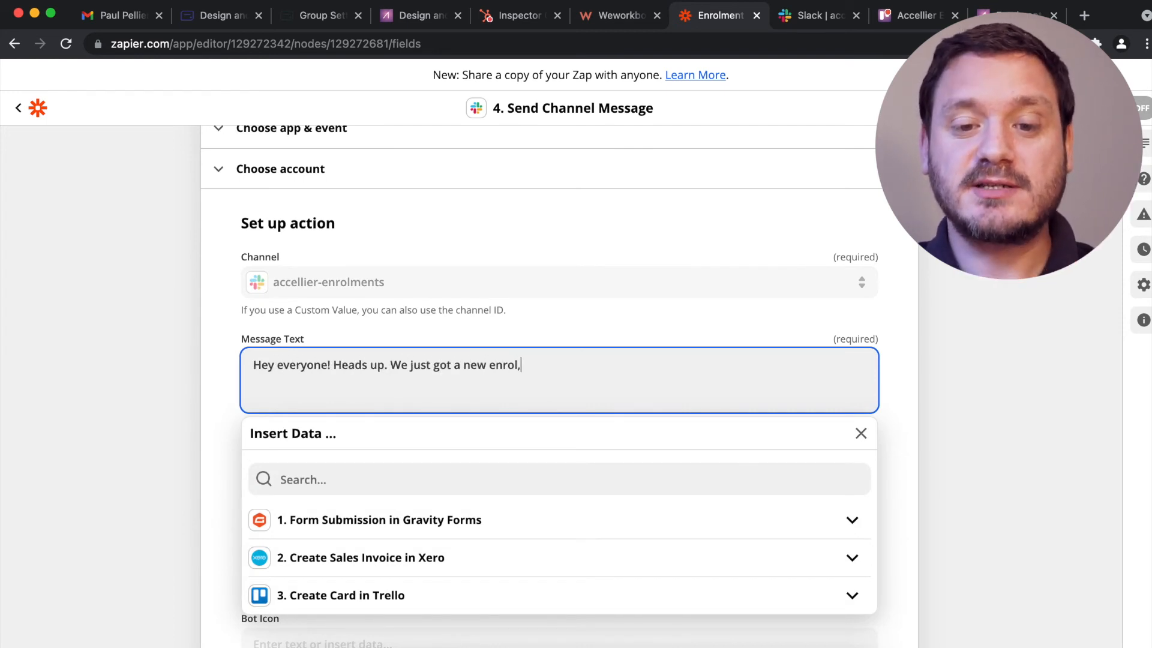
{"action": "scroll", "coordinate": [102, 478], "scroll_direction": "down", "scroll_amount": 2}
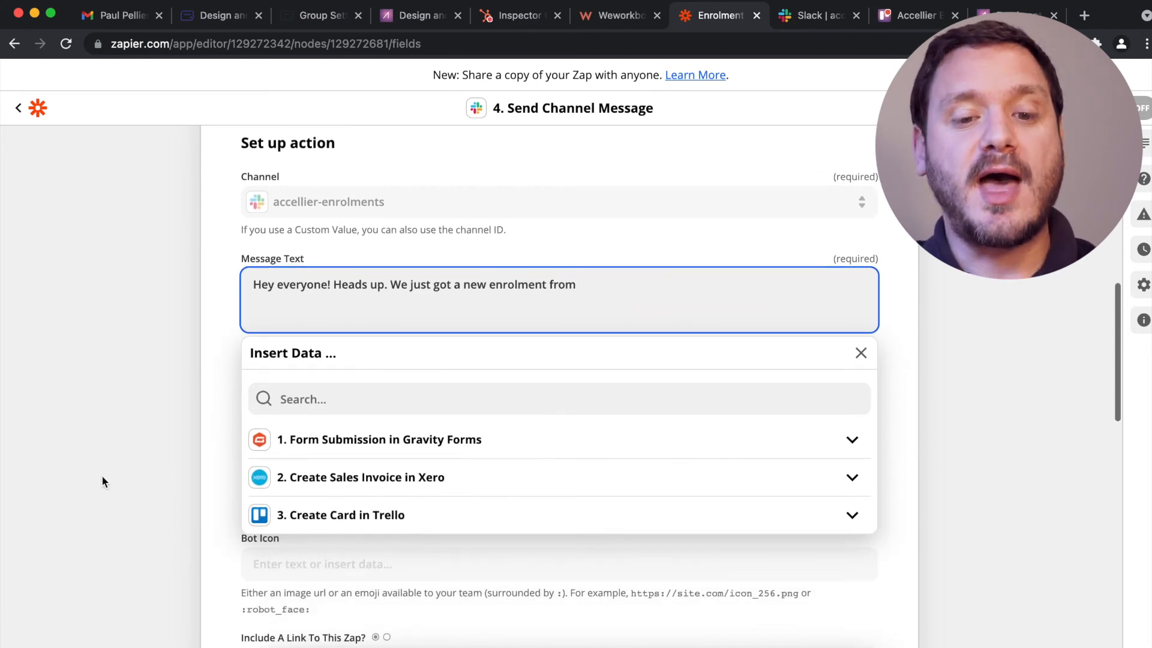
{"action": "left_click", "coordinate": [415, 449]}
{"action": "left_click", "coordinate": [414, 393]}
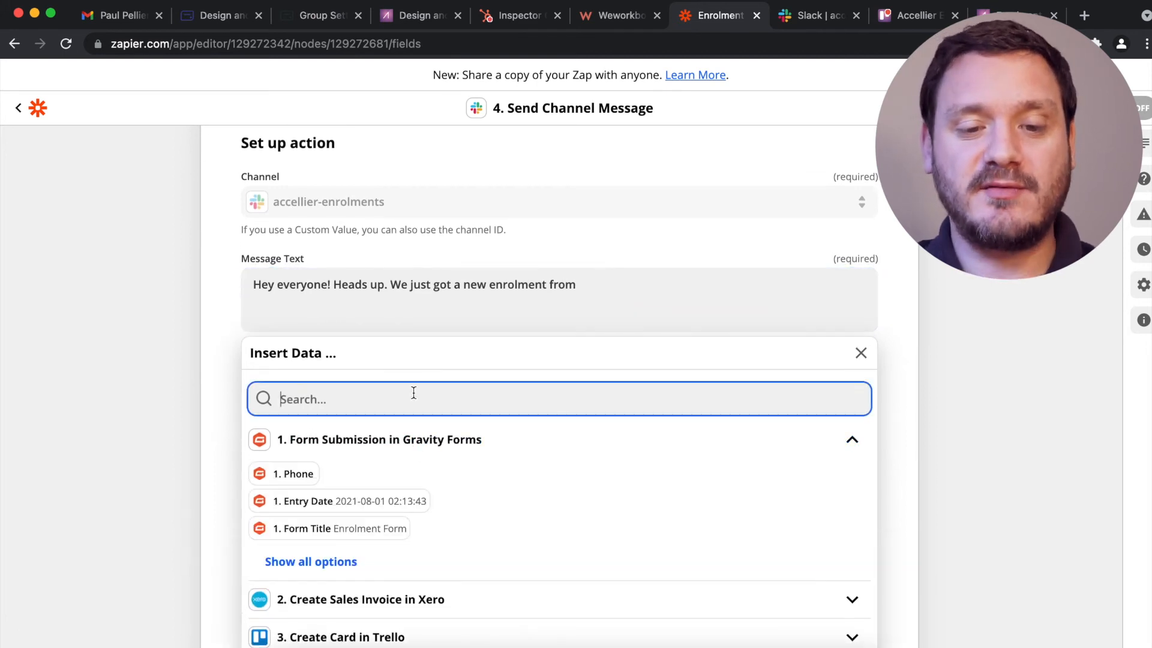
{"action": "type", "text": "firs"}
{"action": "left_click", "coordinate": [358, 442]}
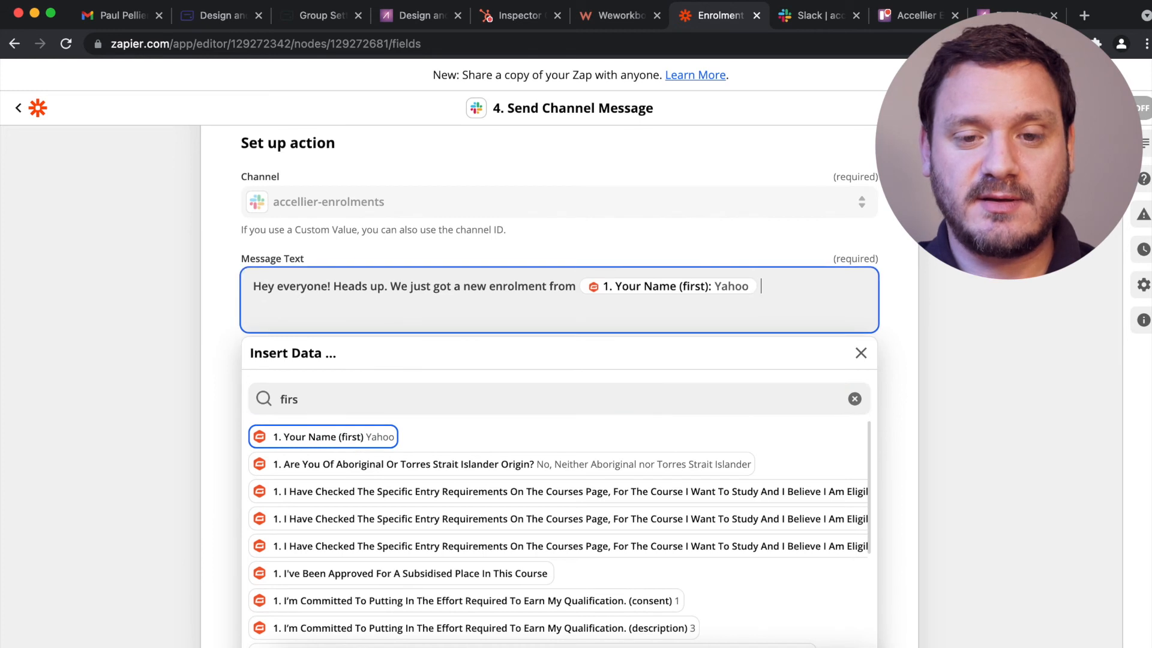
{"action": "left_click", "coordinate": [350, 405]}
{"action": "type", "text": "last"}
{"action": "left_click", "coordinate": [335, 465]}
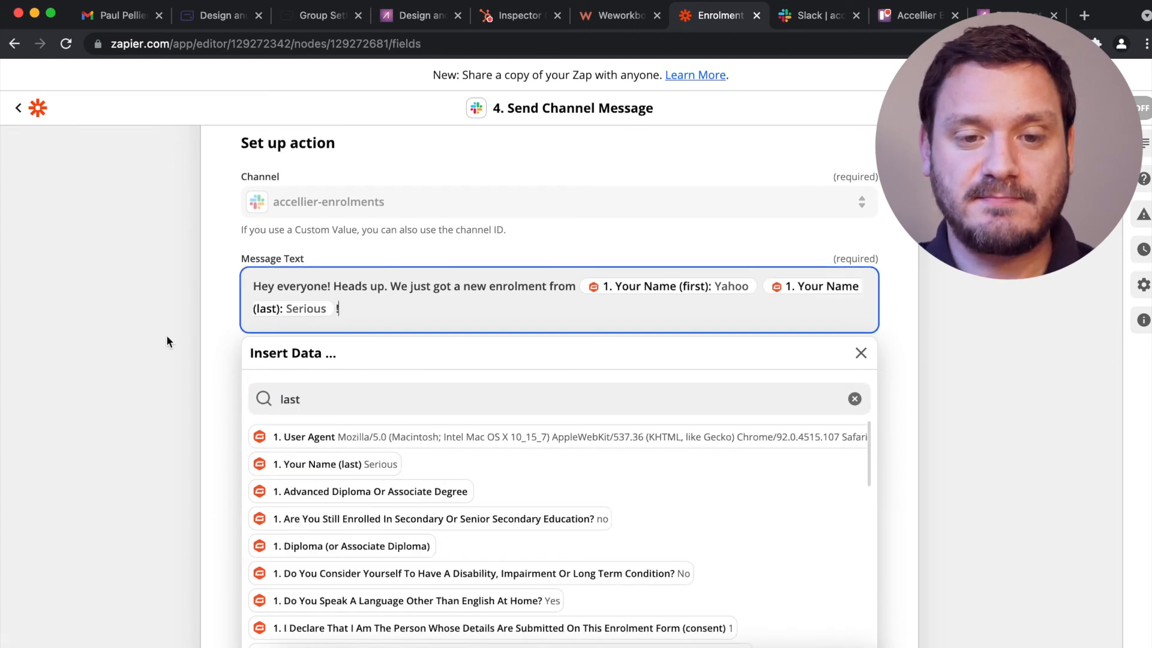
Continue the message with '! The', then the chosen course and delivery method fields.
{"action": "type", "text": "! They enrolled into"}
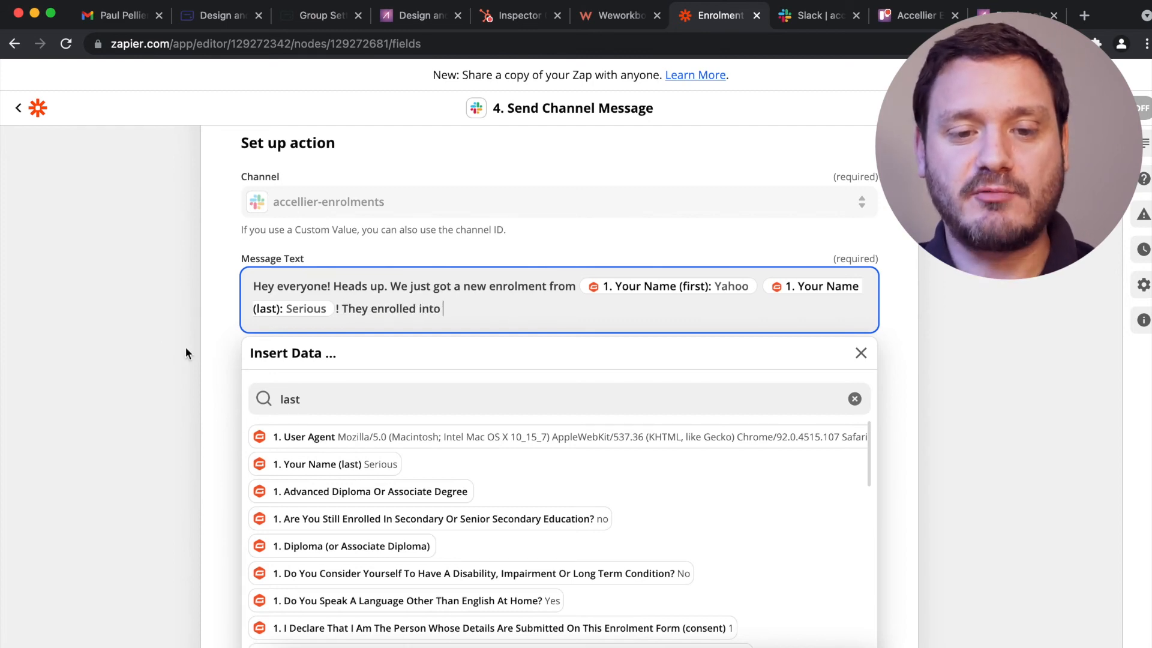
{"action": "double_click", "coordinate": [339, 397]}
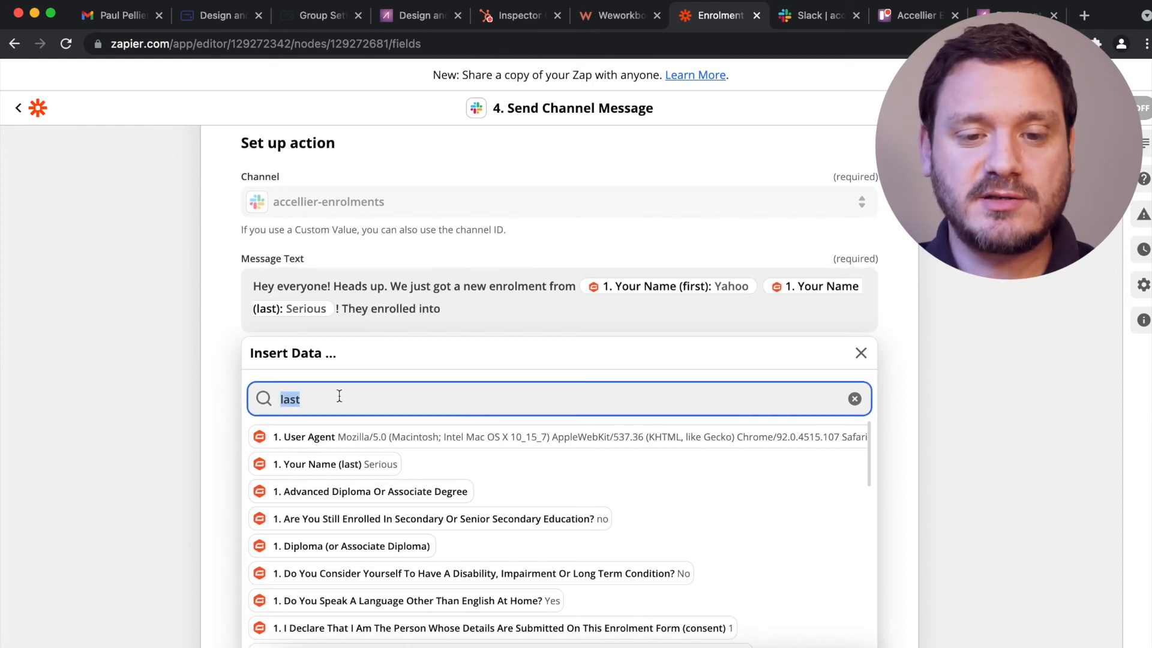
{"action": "type", "text": "course"}
{"action": "scroll", "coordinate": [204, 407], "scroll_direction": "down", "scroll_amount": 2}
{"action": "scroll", "coordinate": [427, 449], "scroll_direction": "down", "scroll_amount": 1}
{"action": "scroll", "coordinate": [427, 449], "scroll_direction": "down", "scroll_amount": 3}
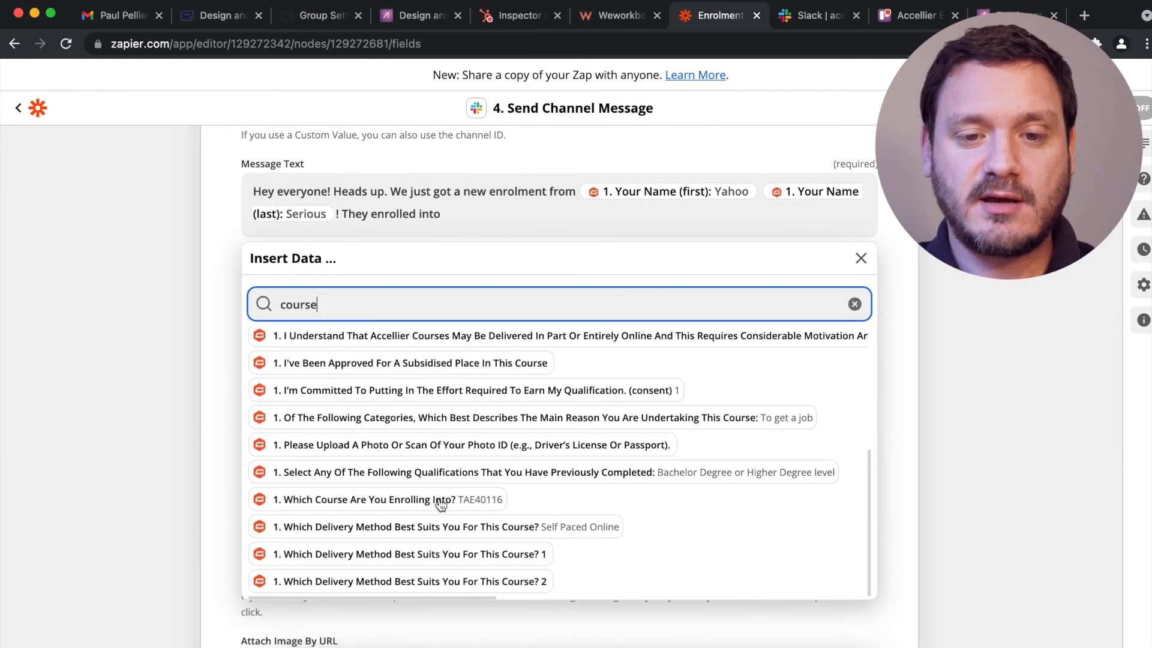
{"action": "left_click", "coordinate": [437, 501]}
{"action": "left_click", "coordinate": [438, 528]}
{"action": "left_click", "coordinate": [186, 403]}
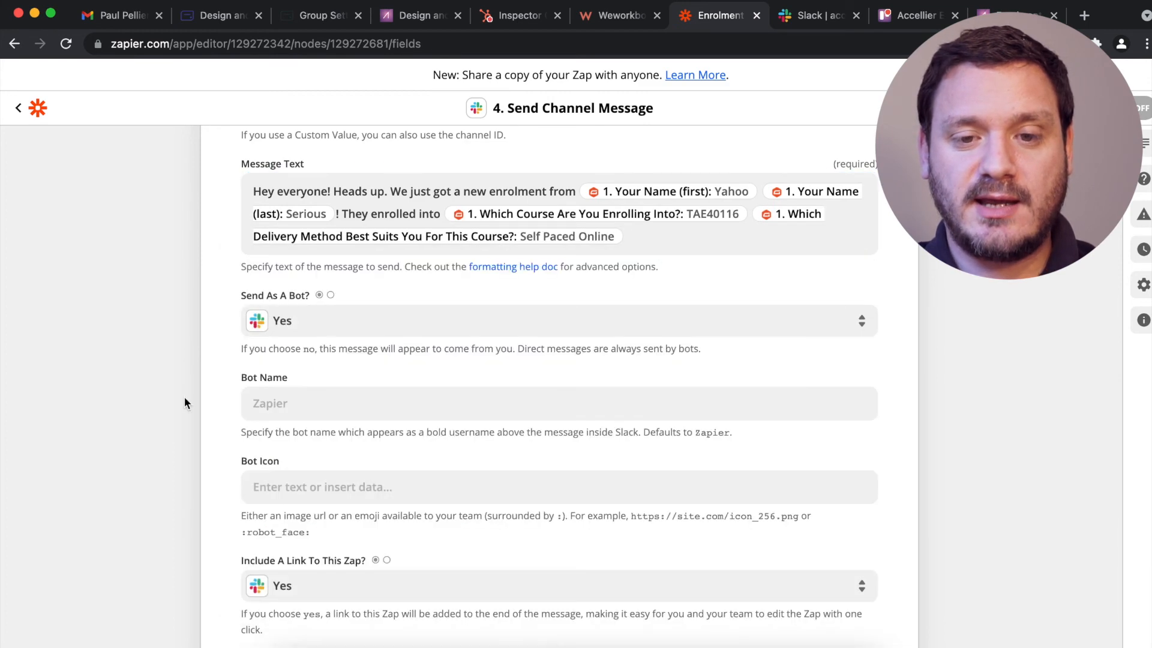
{"action": "left_click", "coordinate": [342, 206]}
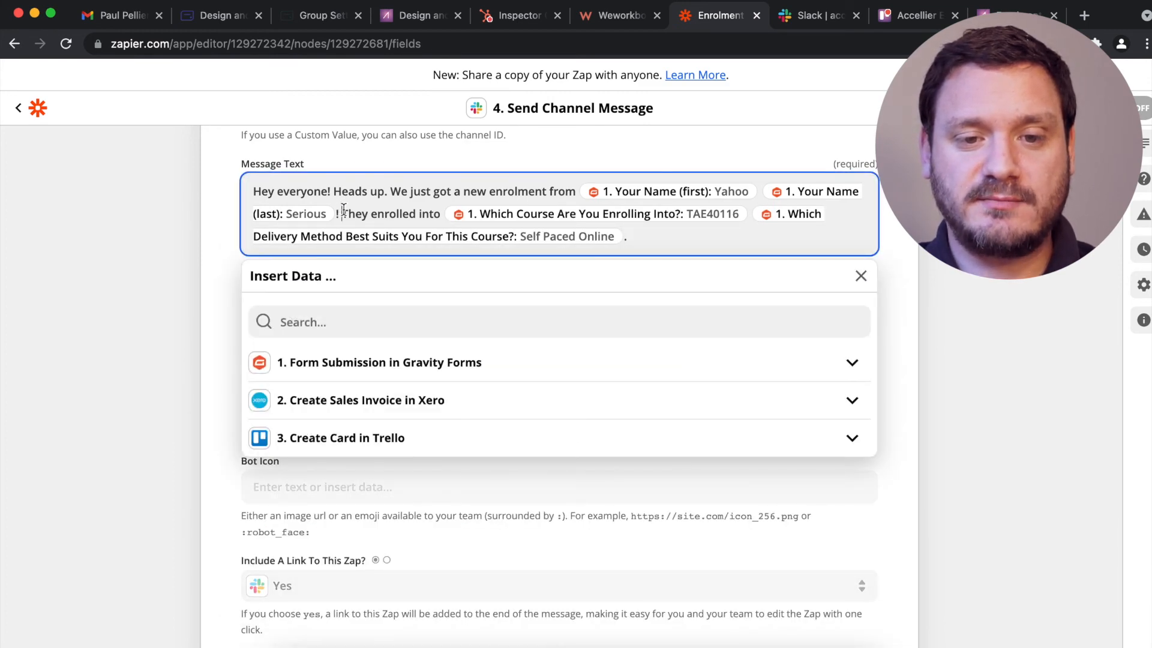
{"action": "key", "text": "Return"}
{"action": "key", "text": "Return"}
{"action": "key", "text": "Return"}
{"action": "key", "text": "Return"}
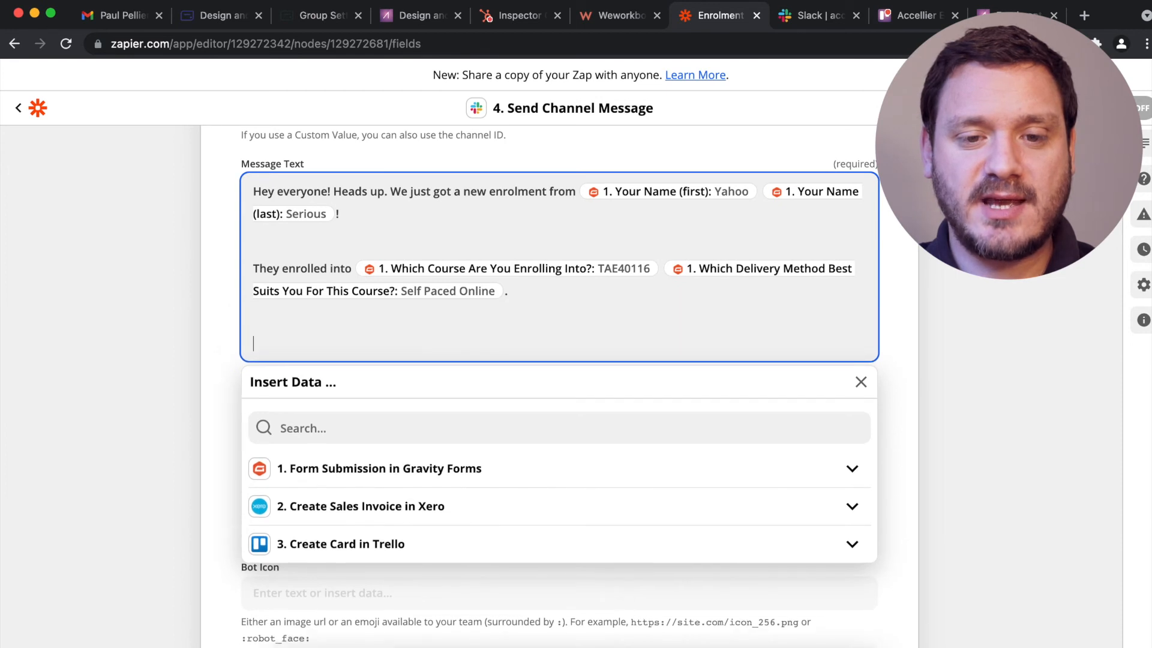
{"action": "key", "text": "BackSpace"}
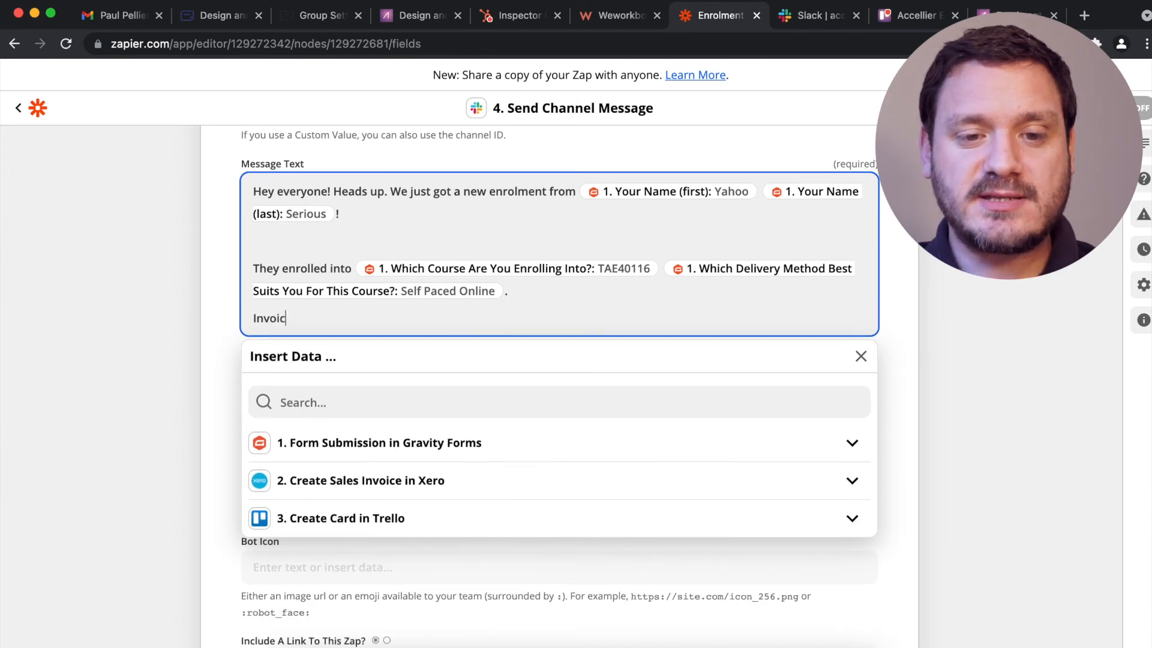
Add the Xero invoice number to the message after the wording 'is:'.
{"action": "left_click", "coordinate": [418, 480]}
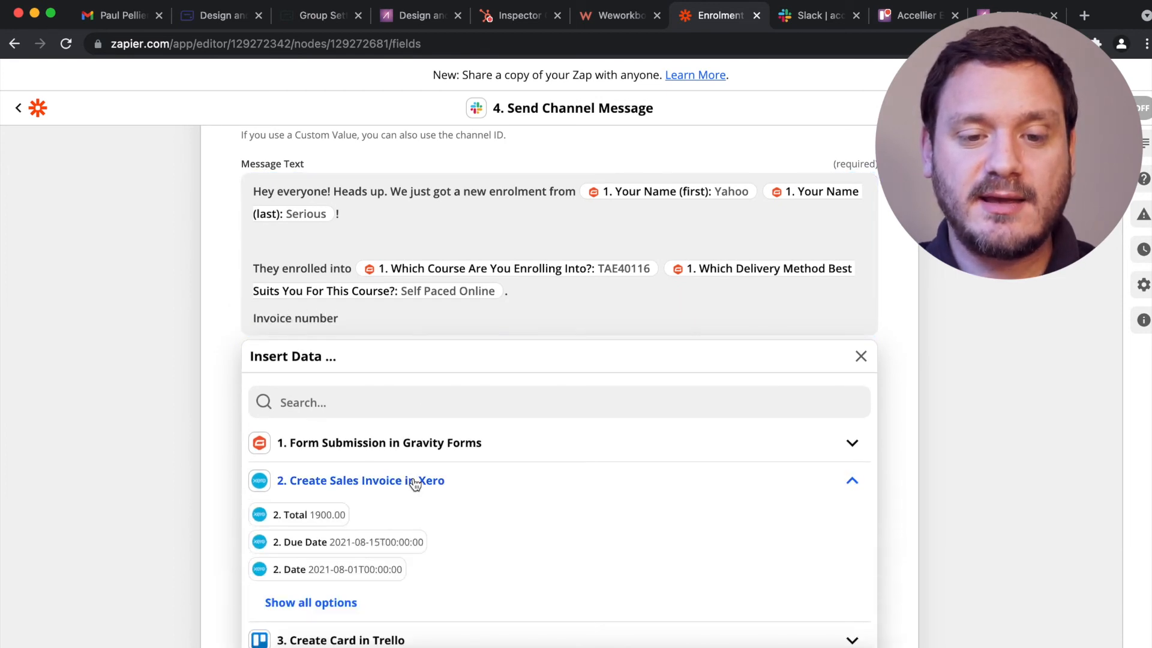
{"action": "left_click", "coordinate": [341, 604]}
{"action": "scroll", "coordinate": [352, 570], "scroll_direction": "down", "scroll_amount": 3}
{"action": "scroll", "coordinate": [176, 520], "scroll_direction": "down", "scroll_amount": 5}
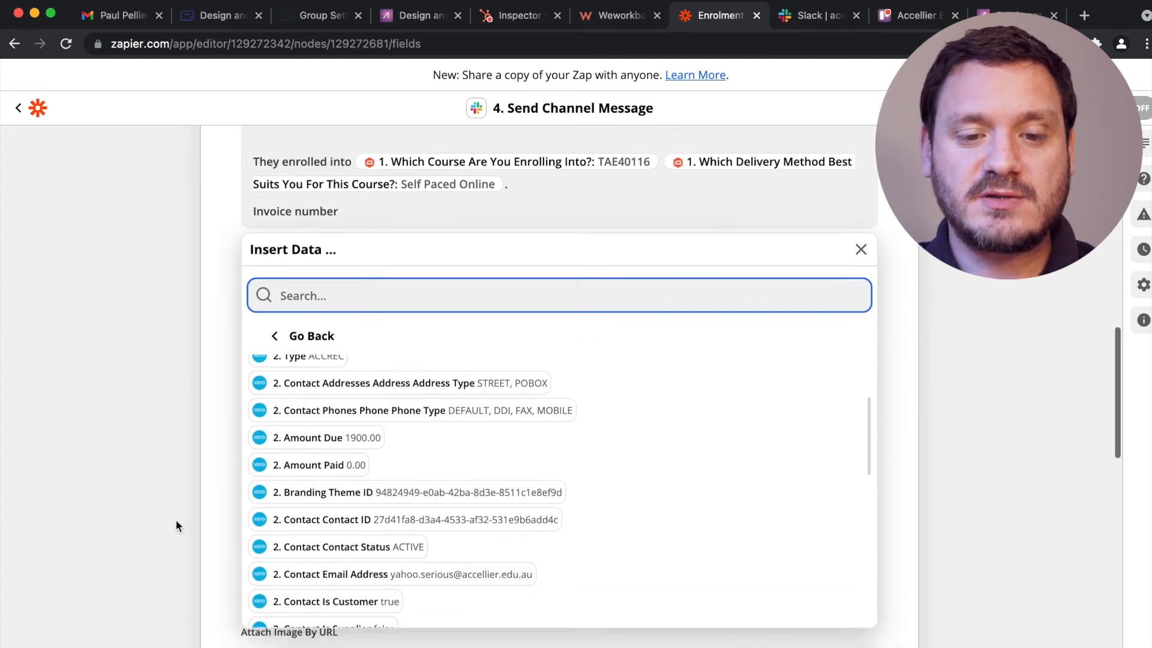
{"action": "scroll", "coordinate": [373, 450], "scroll_direction": "down", "scroll_amount": 5}
{"action": "left_click", "coordinate": [373, 450]}
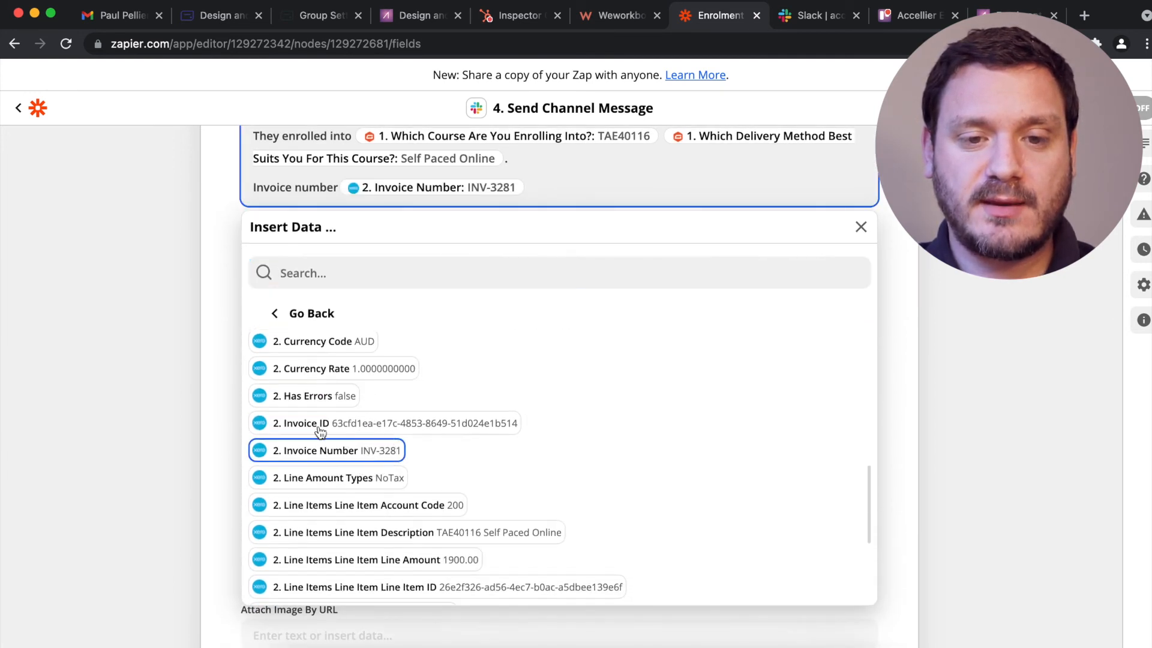
{"action": "left_click", "coordinate": [161, 372]}
{"action": "left_click", "coordinate": [335, 187]}
{"action": "type", "text": "is:"}
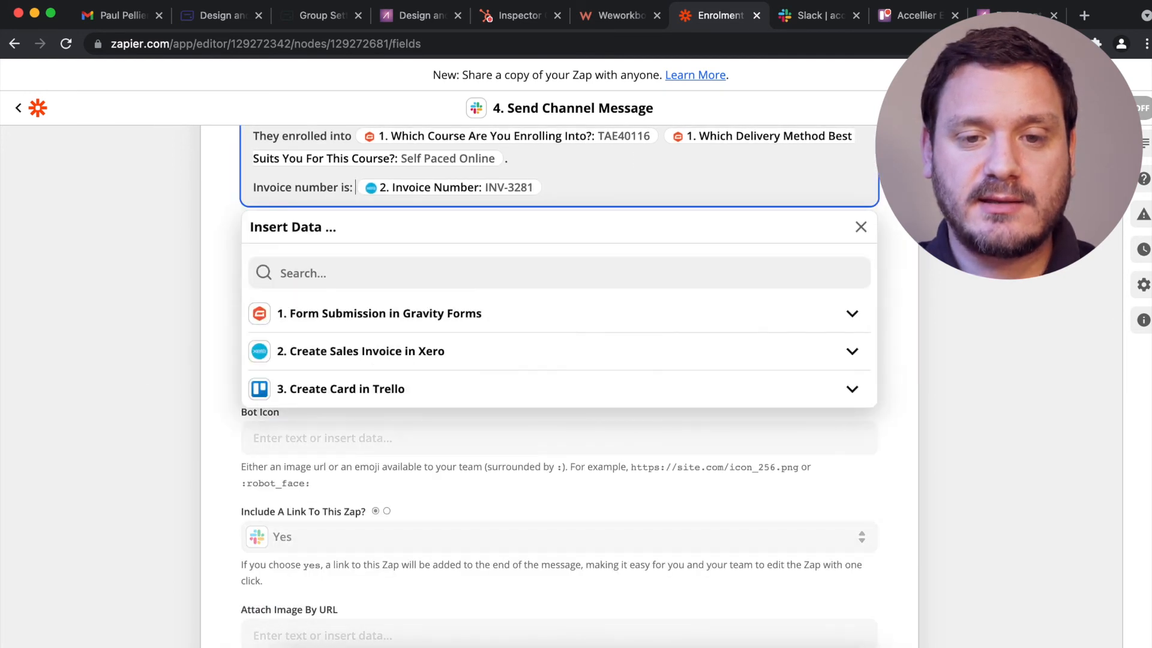
{"action": "key", "text": "Return"}
Add the 'Check out their onboarding card in Trello here…' line with the Trello card URL.
{"action": "left_click", "coordinate": [391, 414]}
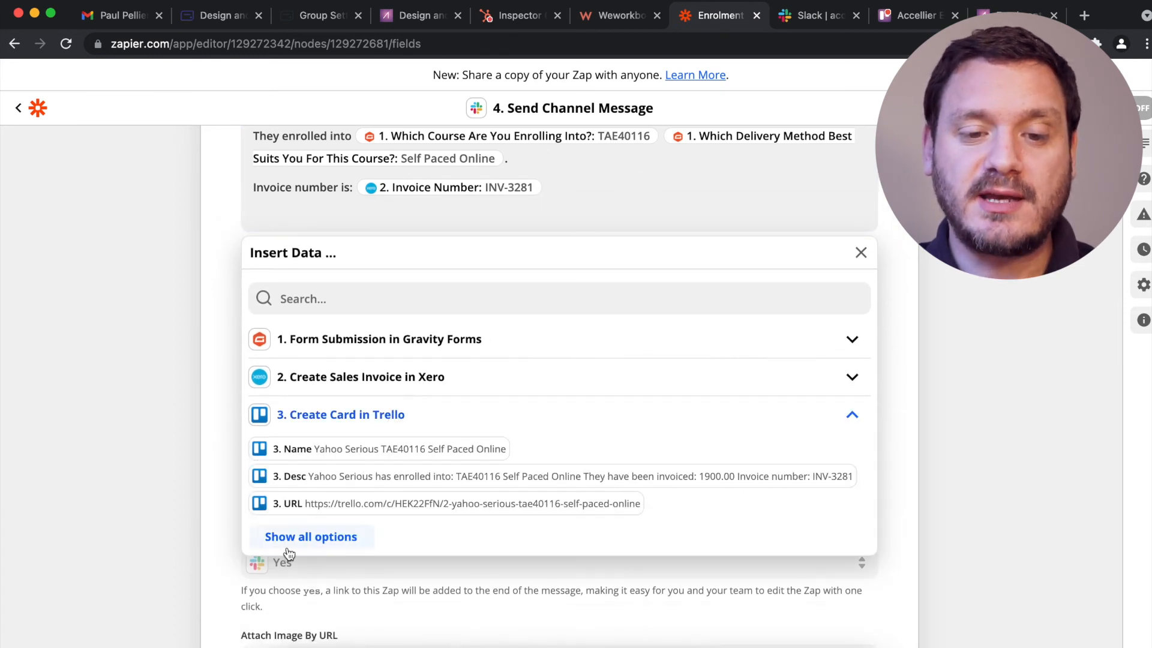
{"action": "left_click", "coordinate": [306, 503]}
{"action": "type", "text": "Check out their onboarding card"}
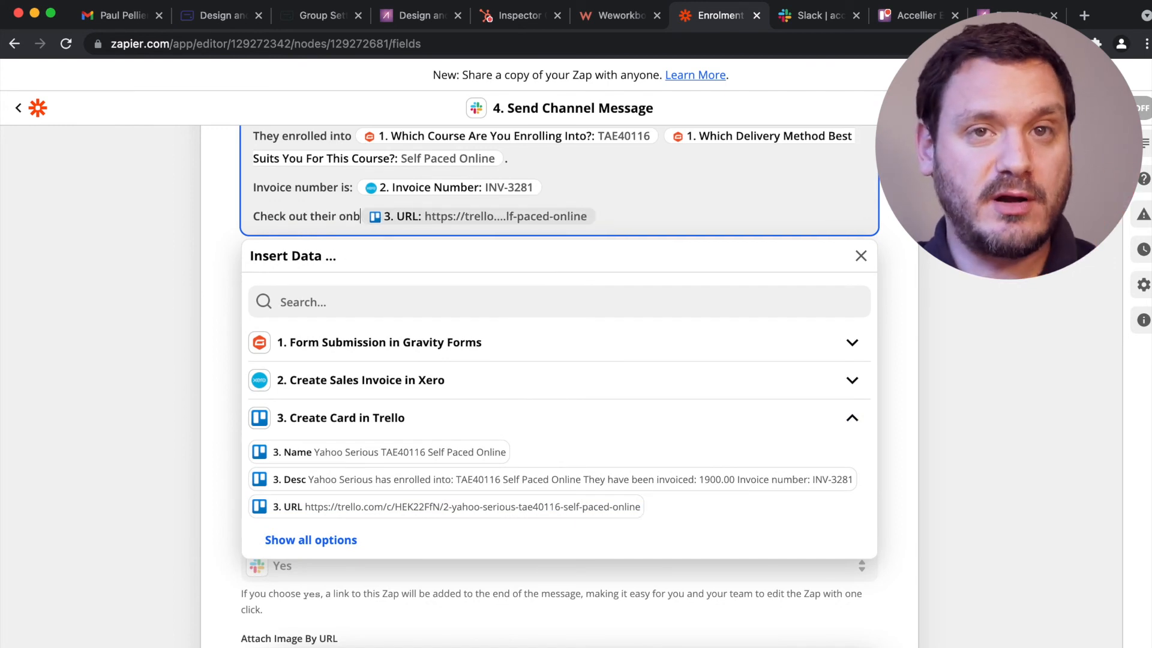
{"action": "type", "text": " in Trello here and start helping them"}
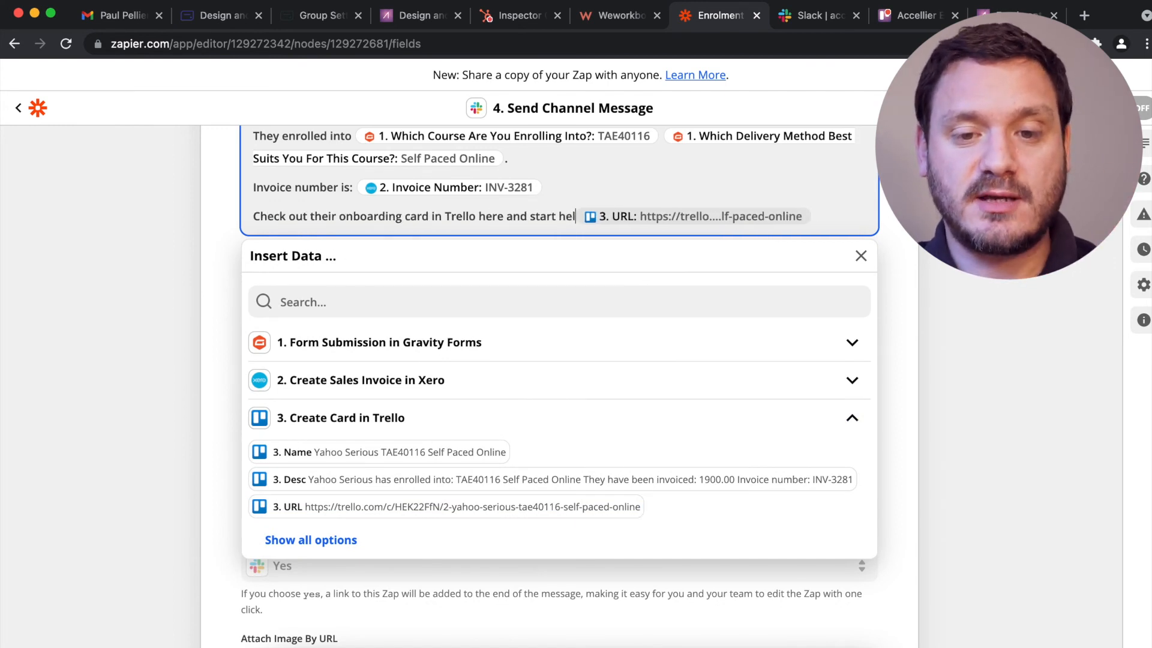
{"action": "type", "text": " on their learning journey:"}
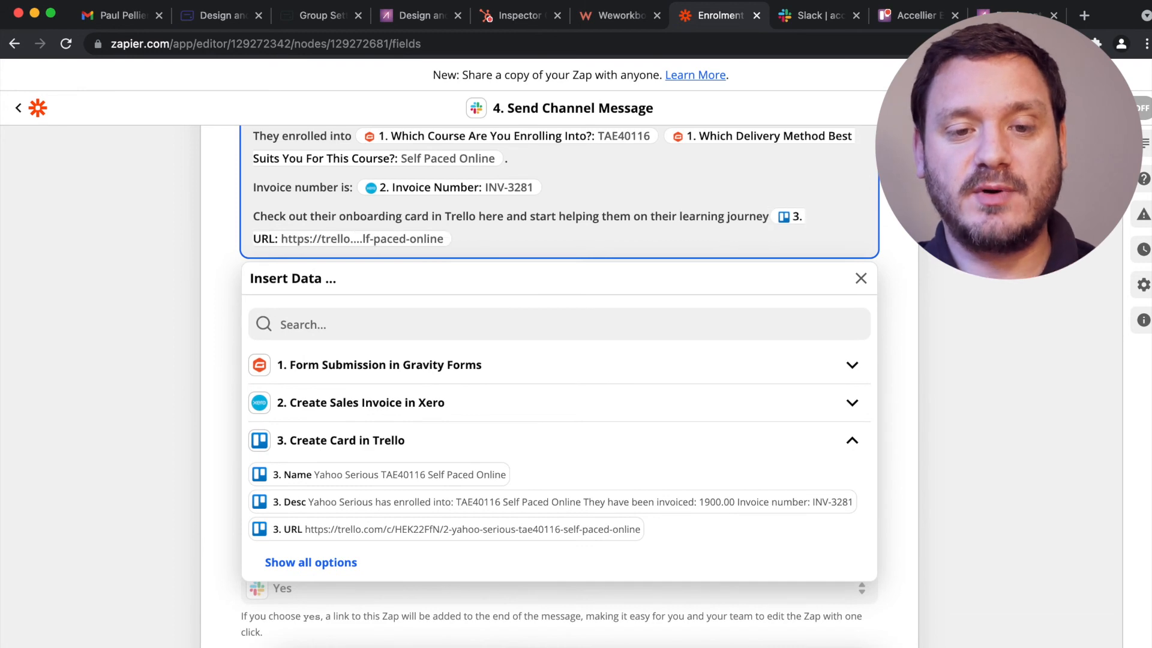
{"action": "key", "text": "Return"}
{"action": "left_click", "coordinate": [1026, 284]}
{"action": "scroll", "coordinate": [1031, 286], "scroll_direction": "up", "scroll_amount": 1}
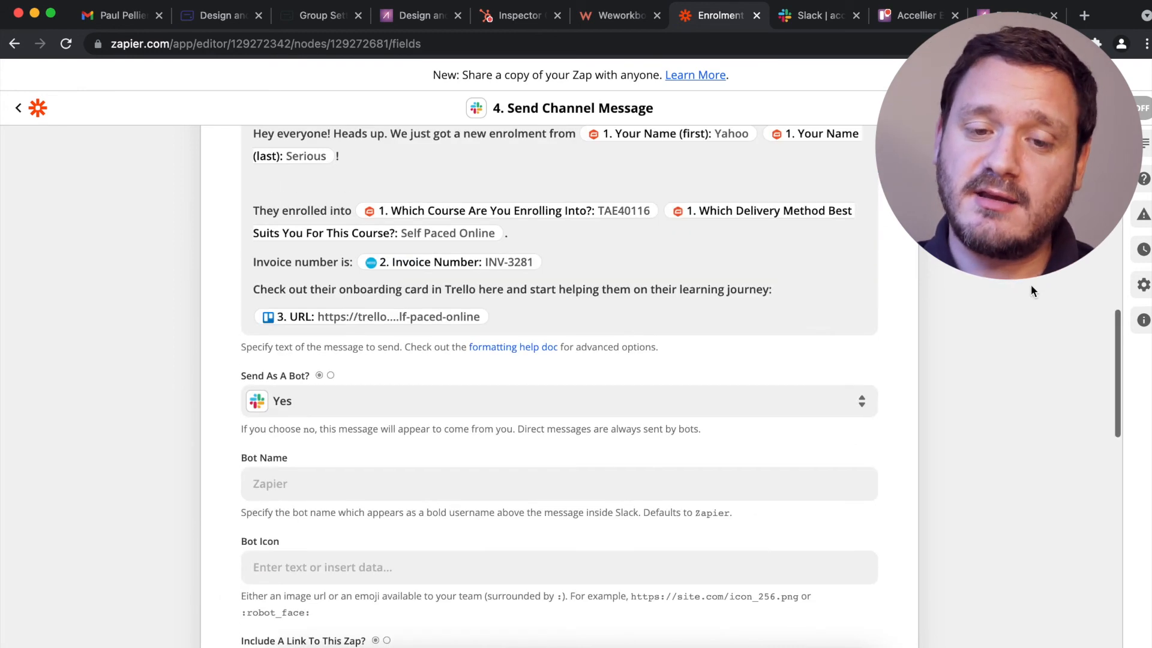
{"action": "left_click", "coordinate": [816, 323]}
{"action": "key", "text": "Return"}
{"action": "key", "text": "Return"}
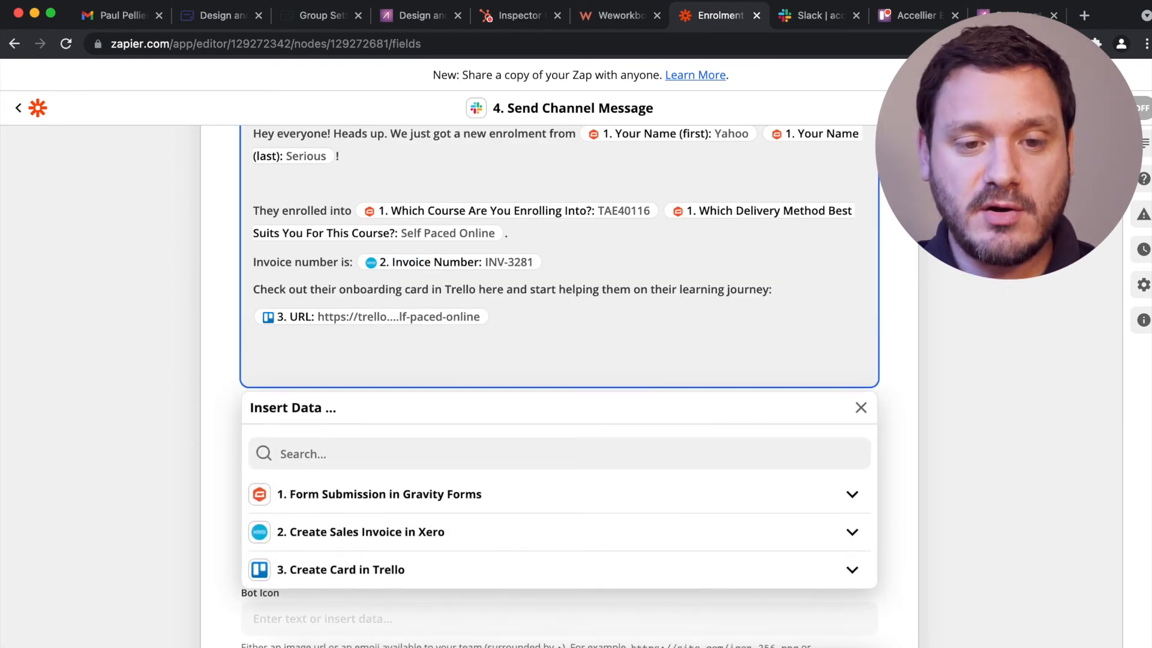
End the message with a thumbs-up and heart-eyes emoji 👍😍.
{"action": "key", "text": "ctrl+super+space"}
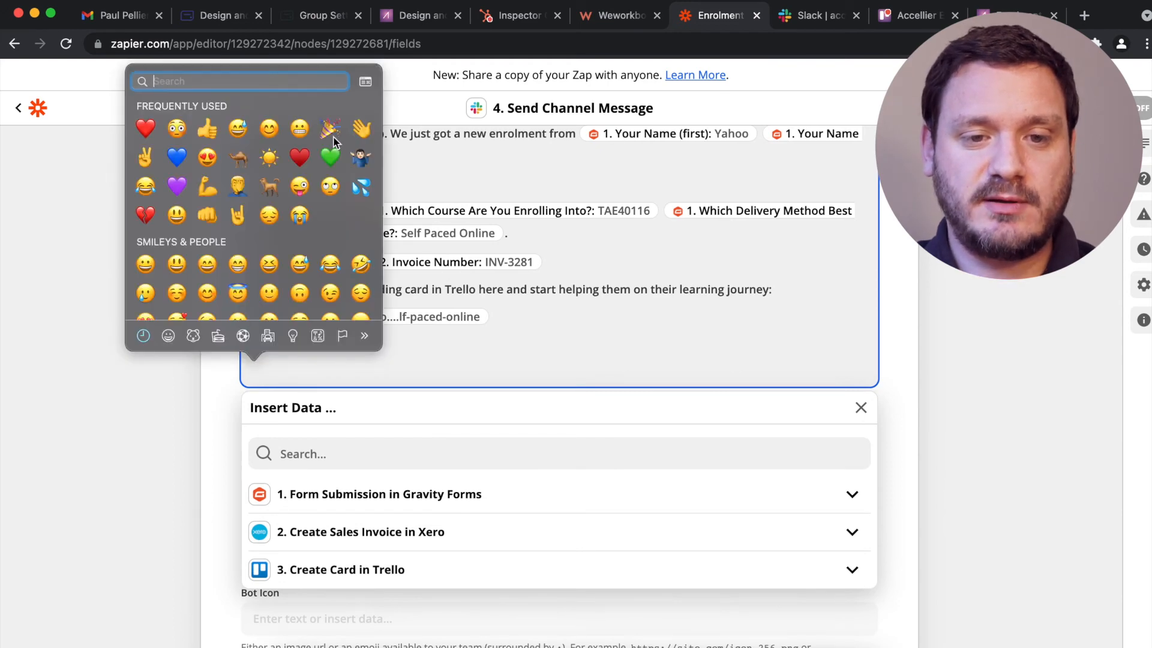
{"action": "left_click", "coordinate": [207, 128]}
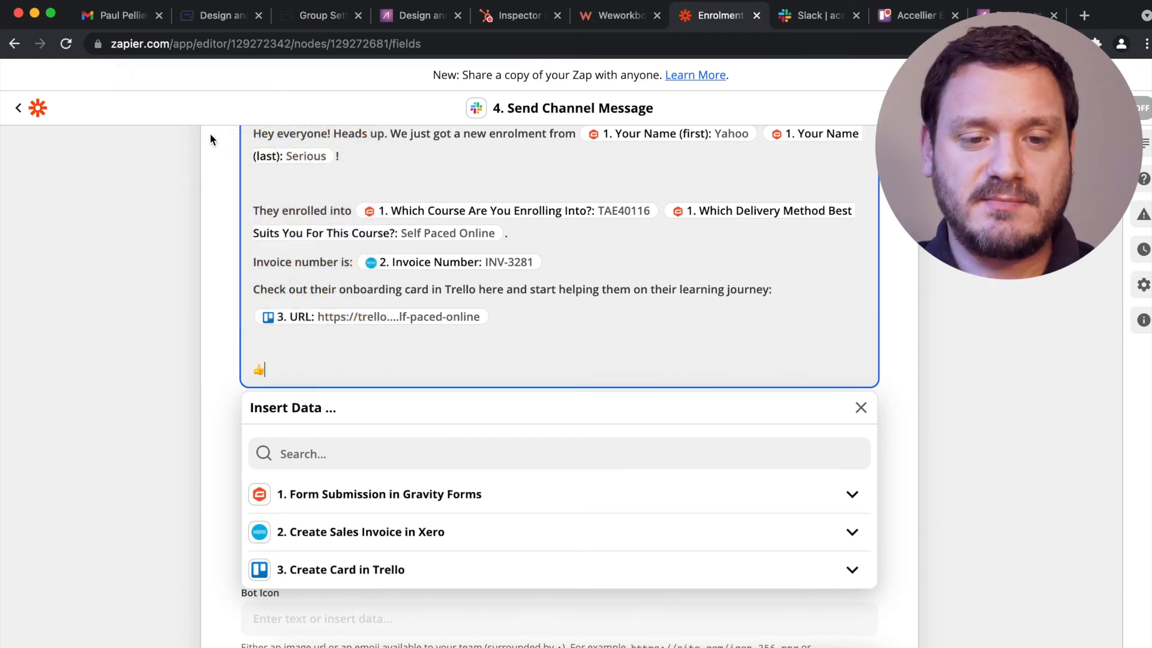
{"action": "left_click", "coordinate": [183, 267]}
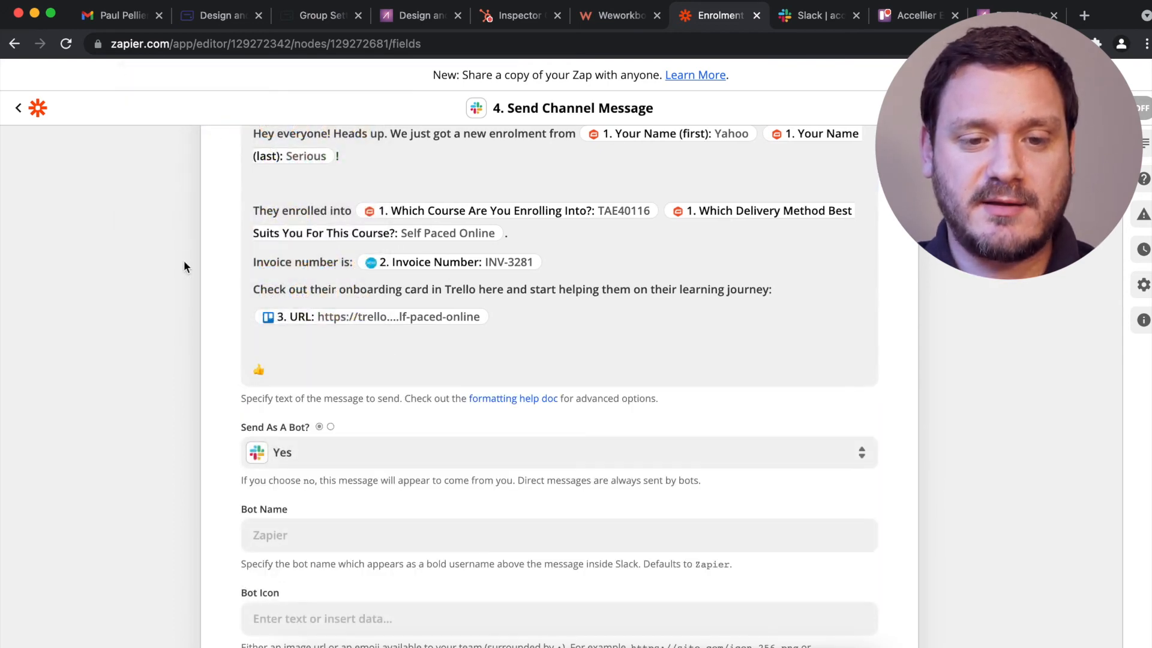
{"action": "left_click", "coordinate": [304, 368]}
{"action": "key", "text": "ctrl+super+space"}
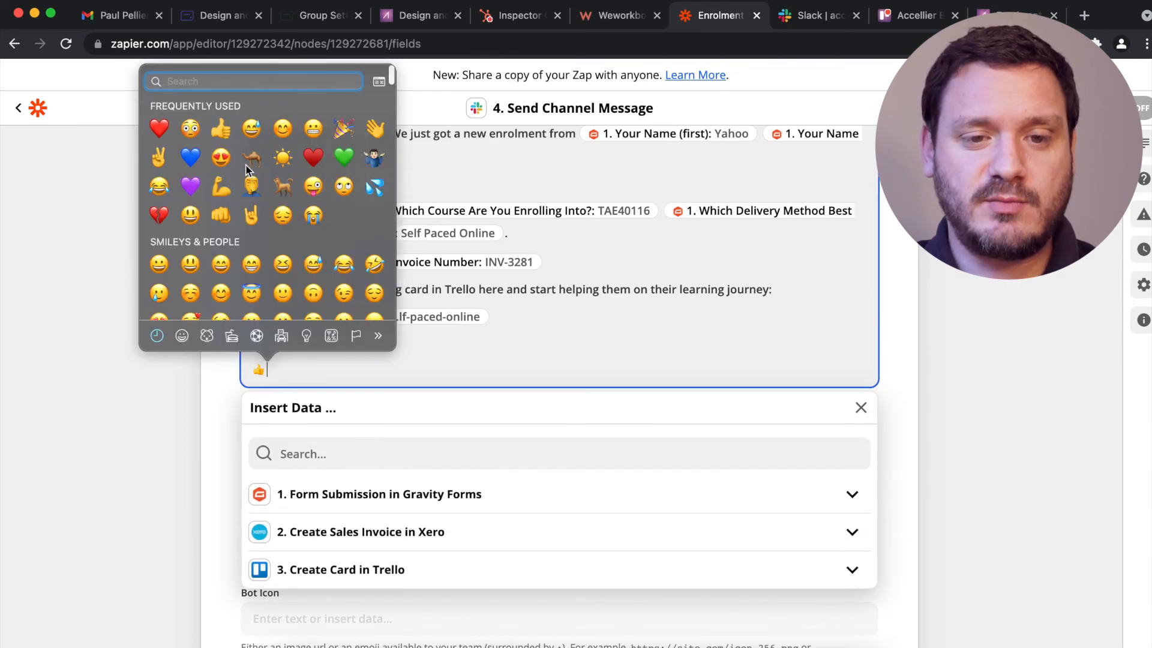
{"action": "left_click", "coordinate": [221, 158]}
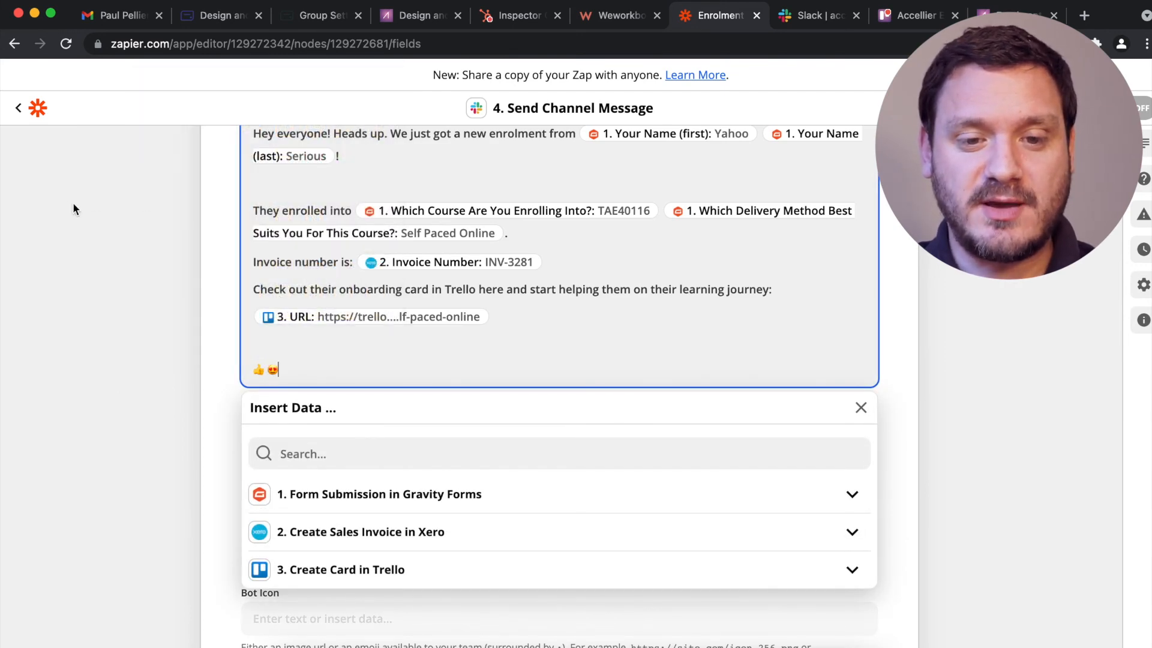
{"action": "left_click", "coordinate": [76, 213]}
Name the bot 'Accellier Enrolments Bot' and turn off the zap link.
{"action": "scroll", "coordinate": [77, 213], "scroll_direction": "down", "scroll_amount": 3}
{"action": "scroll", "coordinate": [77, 213], "scroll_direction": "down", "scroll_amount": 1}
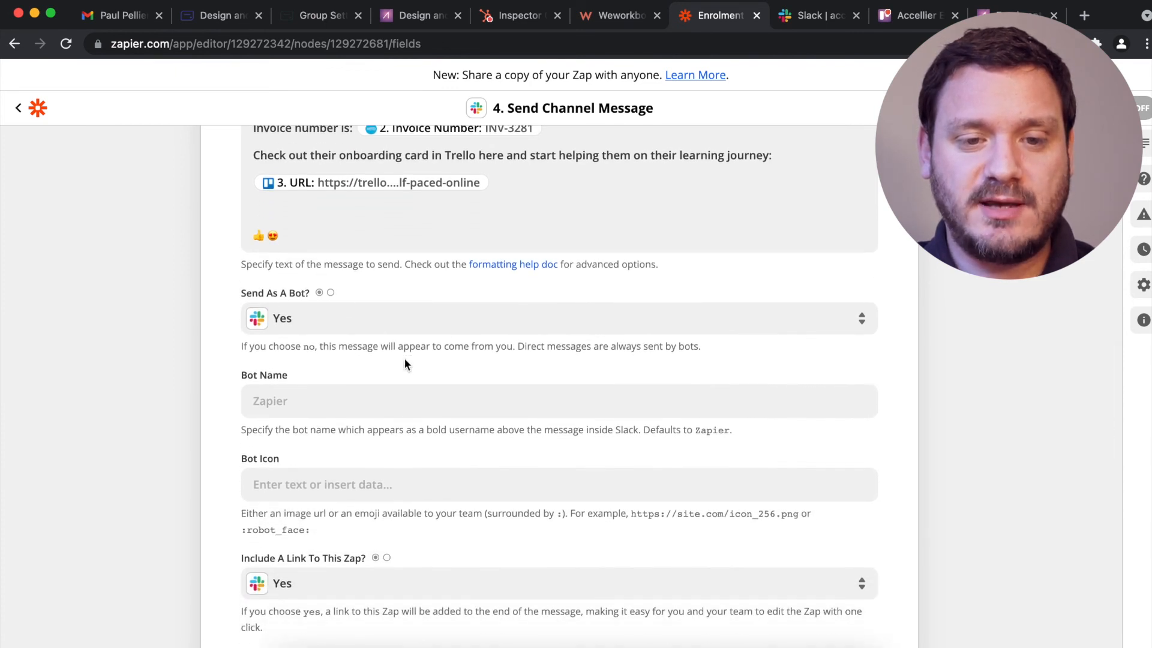
{"action": "scroll", "coordinate": [313, 276], "scroll_direction": "down", "scroll_amount": 2}
{"action": "left_click", "coordinate": [312, 276]}
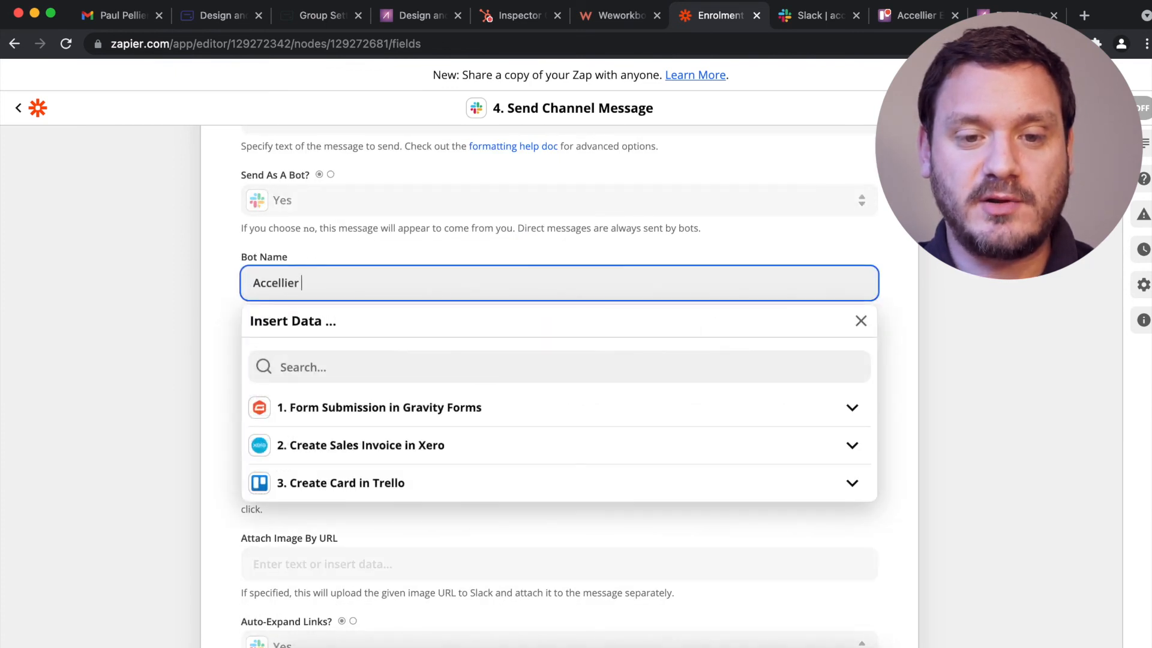
{"action": "type", "text": "Accellier Enrolments Bot"}
{"action": "left_click", "coordinate": [124, 329]}
{"action": "scroll", "coordinate": [125, 329], "scroll_direction": "down", "scroll_amount": 4}
{"action": "left_click", "coordinate": [286, 234]}
{"action": "left_click", "coordinate": [293, 408]}
{"action": "scroll", "coordinate": [171, 371], "scroll_direction": "down", "scroll_amount": 2}
{"action": "scroll", "coordinate": [171, 368], "scroll_direction": "down", "scroll_amount": 6}
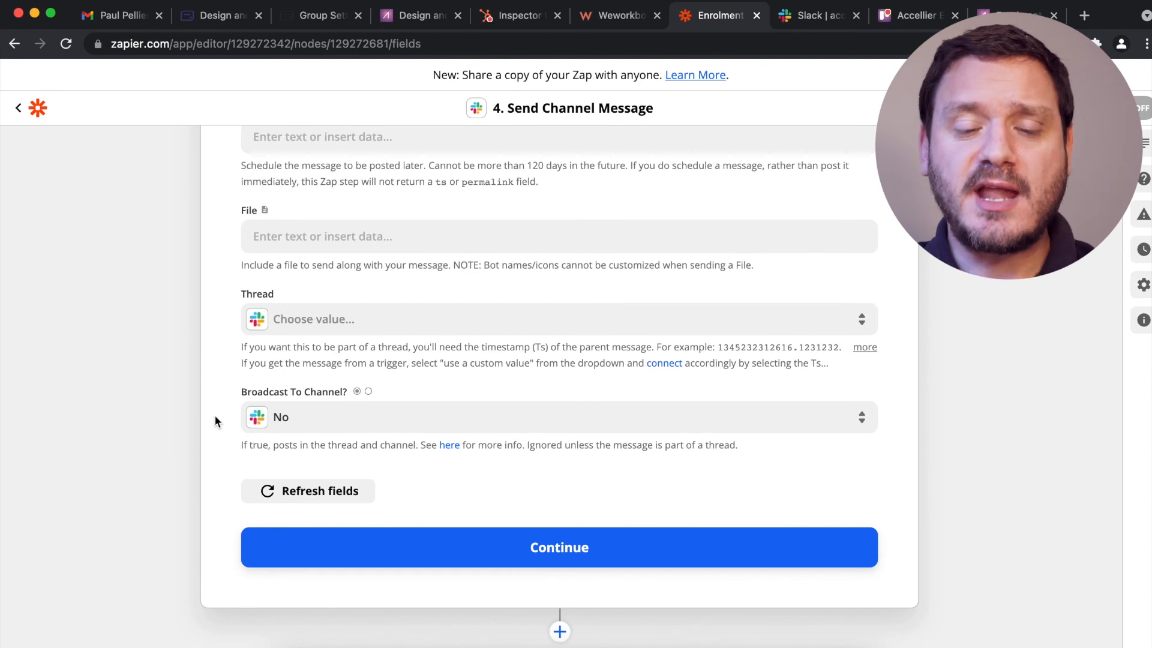
{"action": "left_click", "coordinate": [270, 417]}
Set Broadcast To Channel to Yes, test the Slack step, and view the posted message.
{"action": "left_click", "coordinate": [271, 553]}
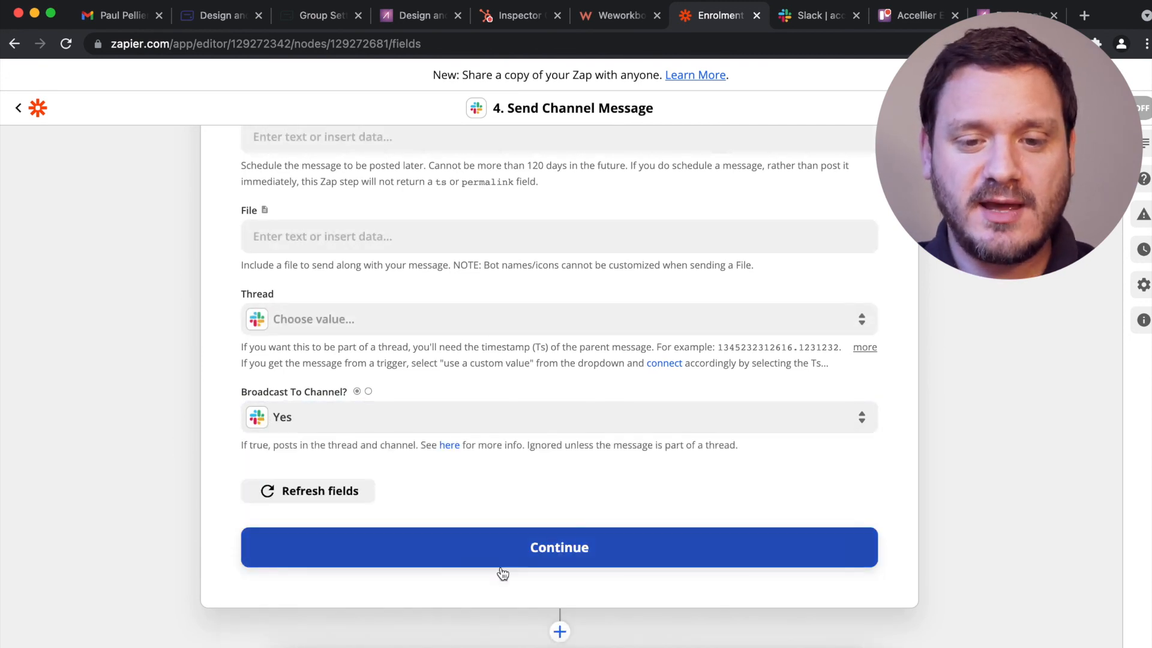
{"action": "left_click", "coordinate": [504, 557]}
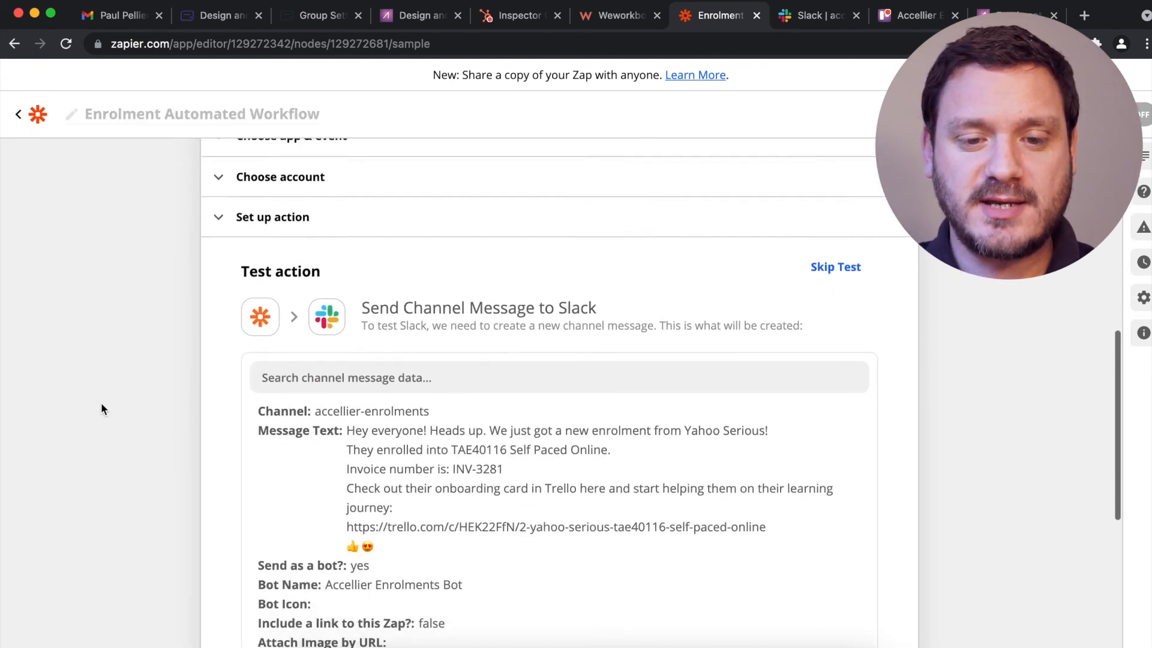
{"action": "scroll", "coordinate": [121, 377], "scroll_direction": "down", "scroll_amount": 6}
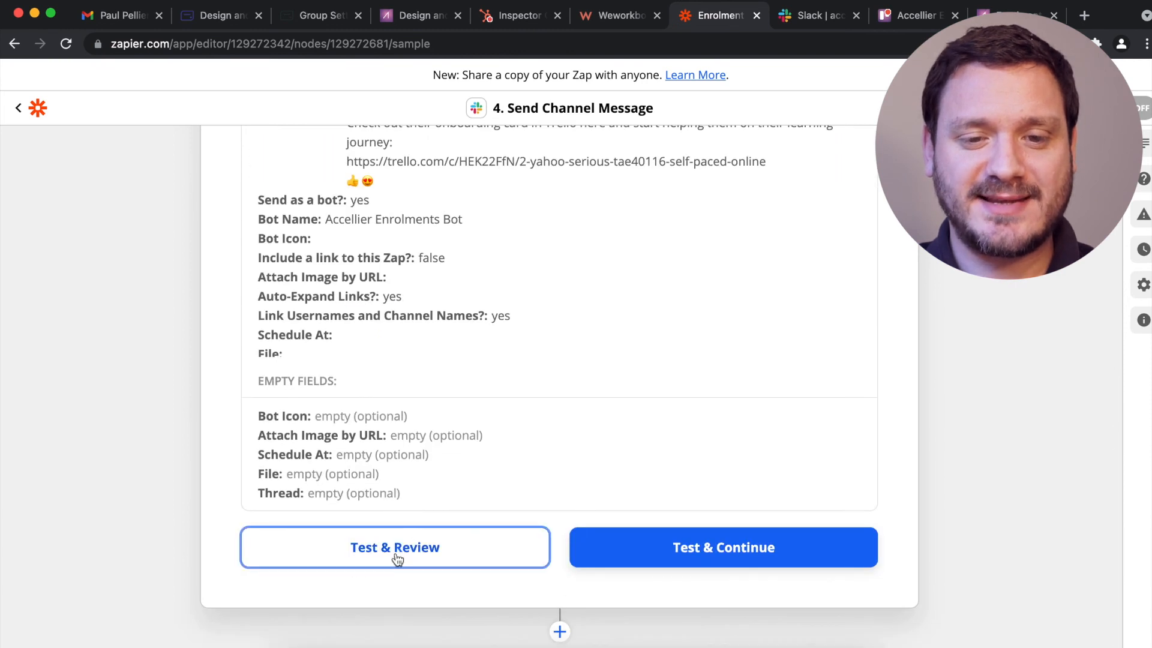
{"action": "left_click", "coordinate": [393, 555]}
{"action": "scroll", "coordinate": [154, 453], "scroll_direction": "up", "scroll_amount": 5}
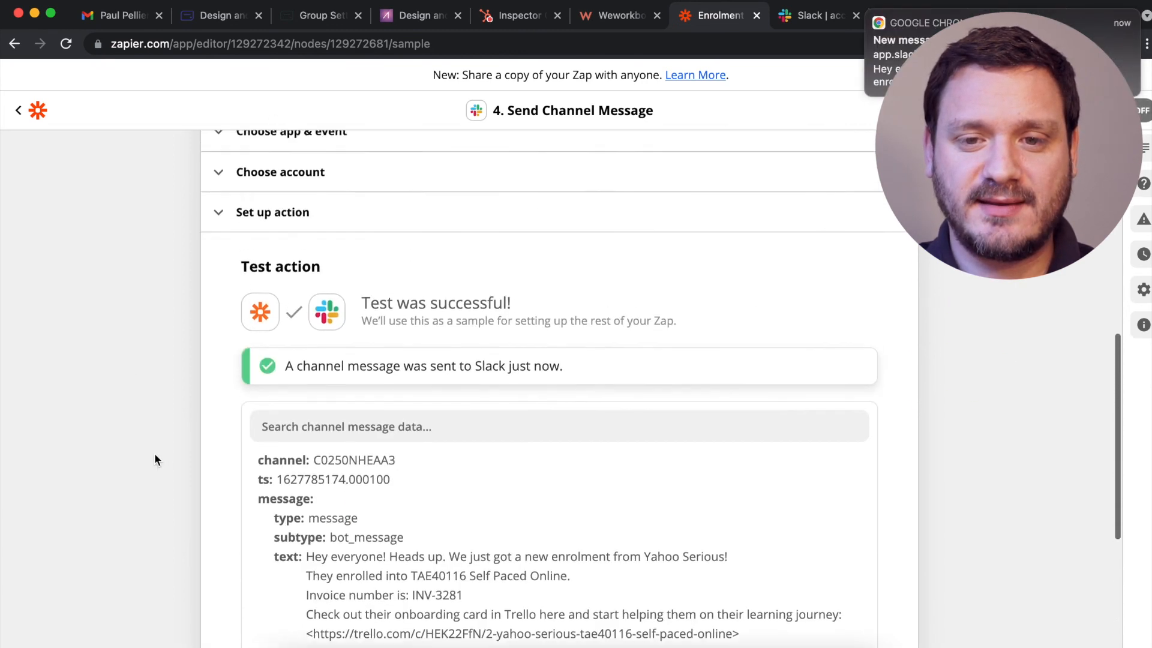
{"action": "scroll", "coordinate": [155, 454], "scroll_direction": "up", "scroll_amount": 3}
{"action": "scroll", "coordinate": [155, 455], "scroll_direction": "down", "scroll_amount": 3}
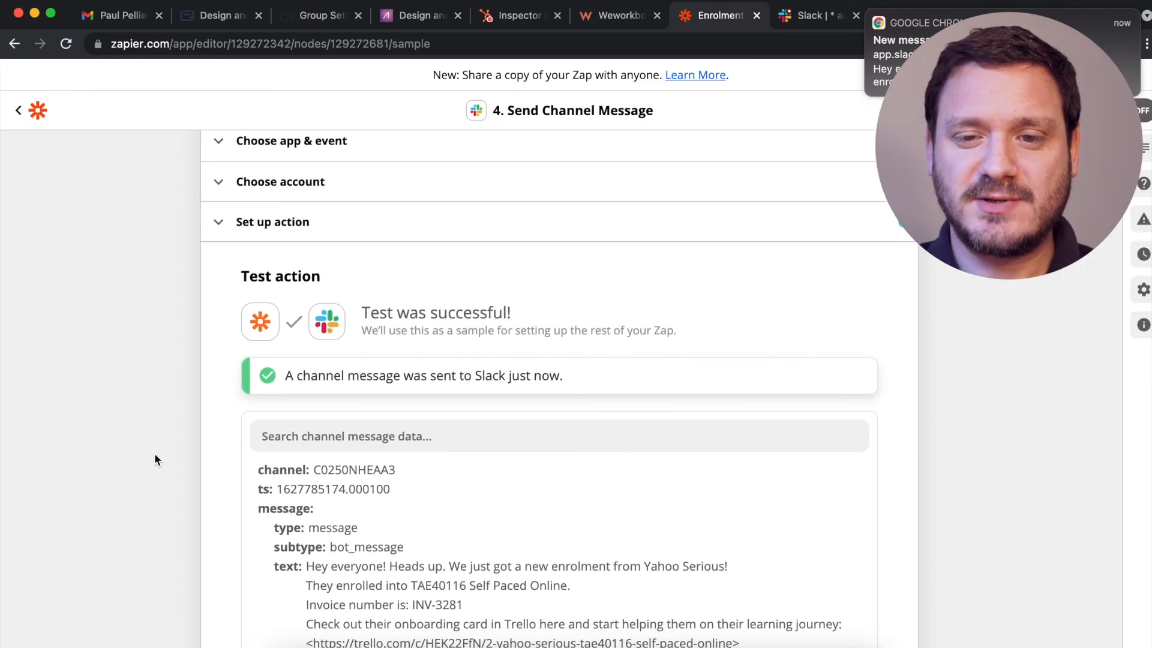
{"action": "left_click", "coordinate": [861, 19]}
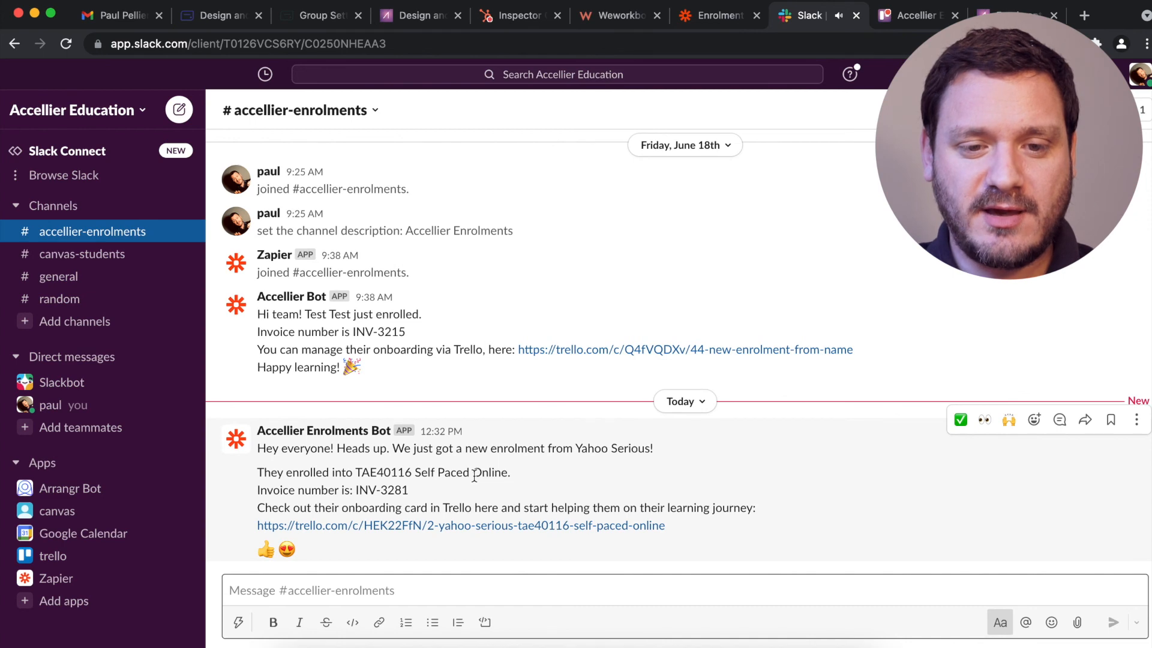
Open the Trello onboarding card from the bot message's link, then return to Zapier.
{"action": "scroll", "coordinate": [474, 477], "scroll_direction": "up", "scroll_amount": 5}
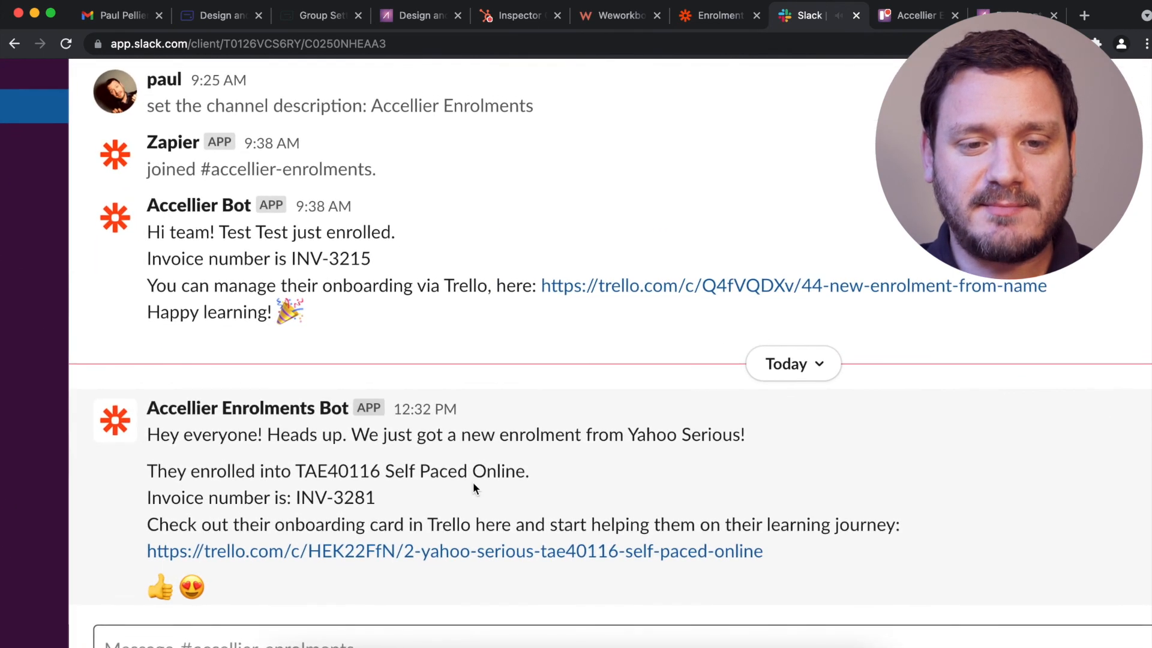
{"action": "scroll", "coordinate": [473, 484], "scroll_direction": "down", "scroll_amount": 2}
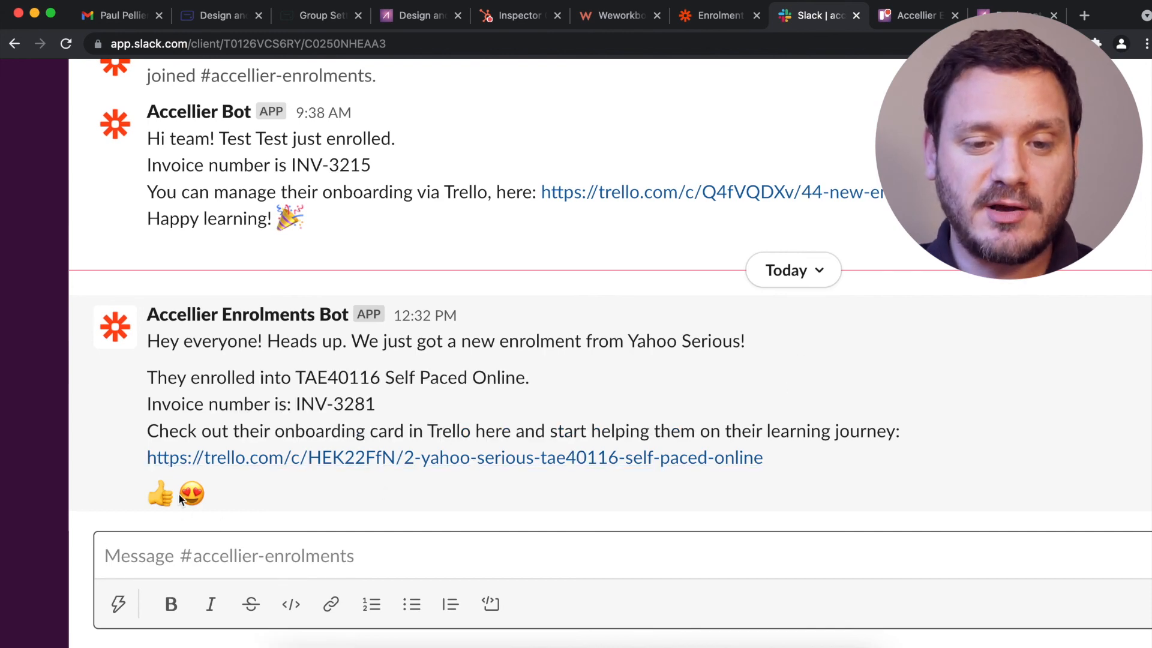
{"action": "left_click", "coordinate": [278, 457]}
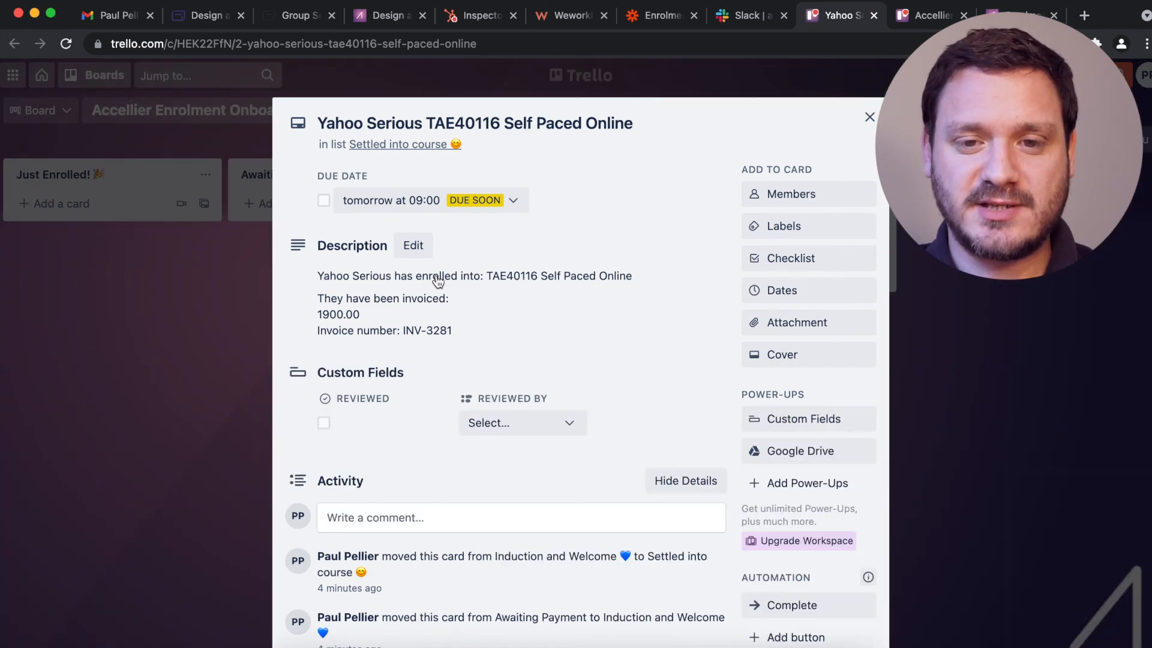
{"action": "left_click", "coordinate": [648, 23]}
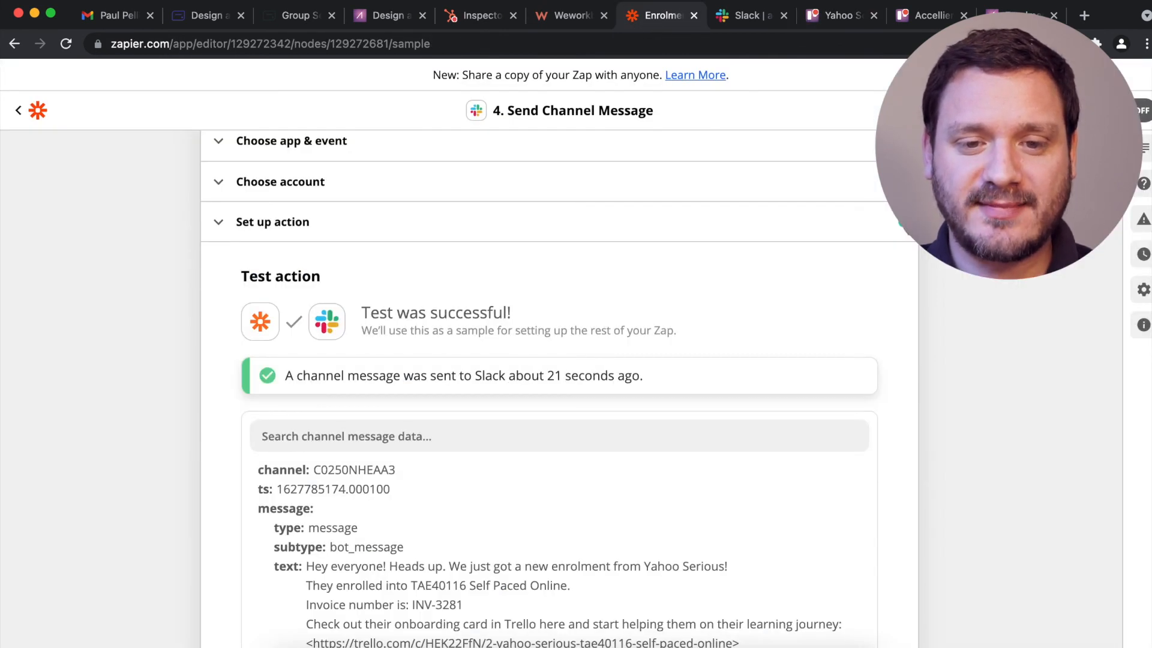
Turn on the tested four-step enrolment Zap.
{"action": "scroll", "coordinate": [821, 385], "scroll_direction": "down", "scroll_amount": 5}
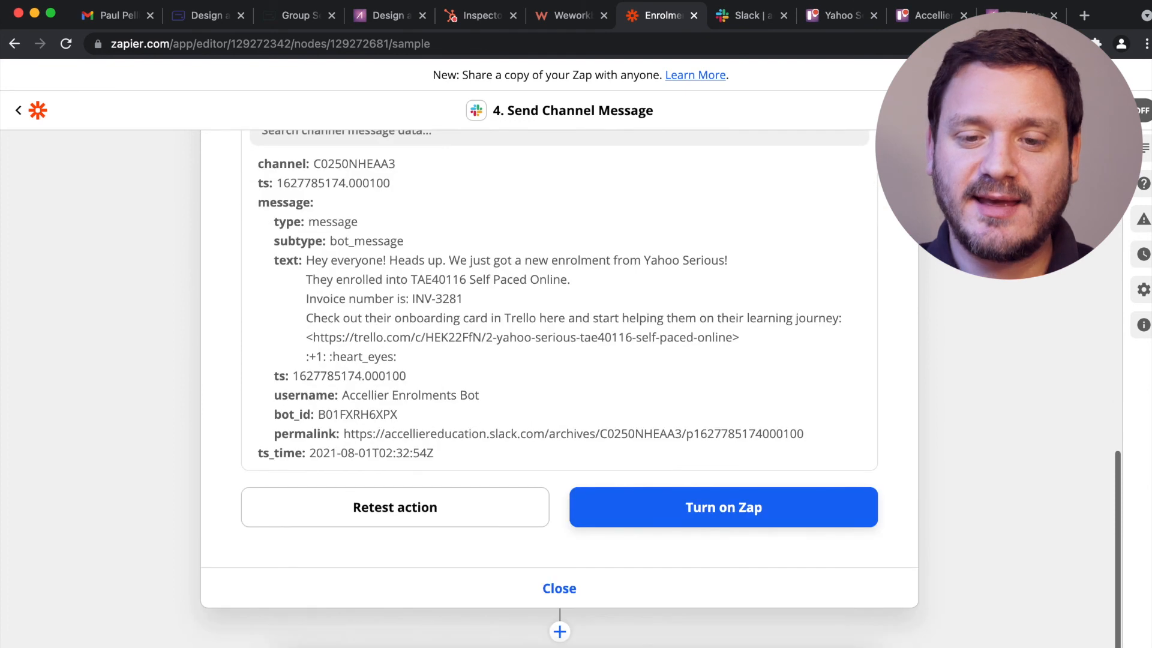
{"action": "left_click", "coordinate": [719, 503]}
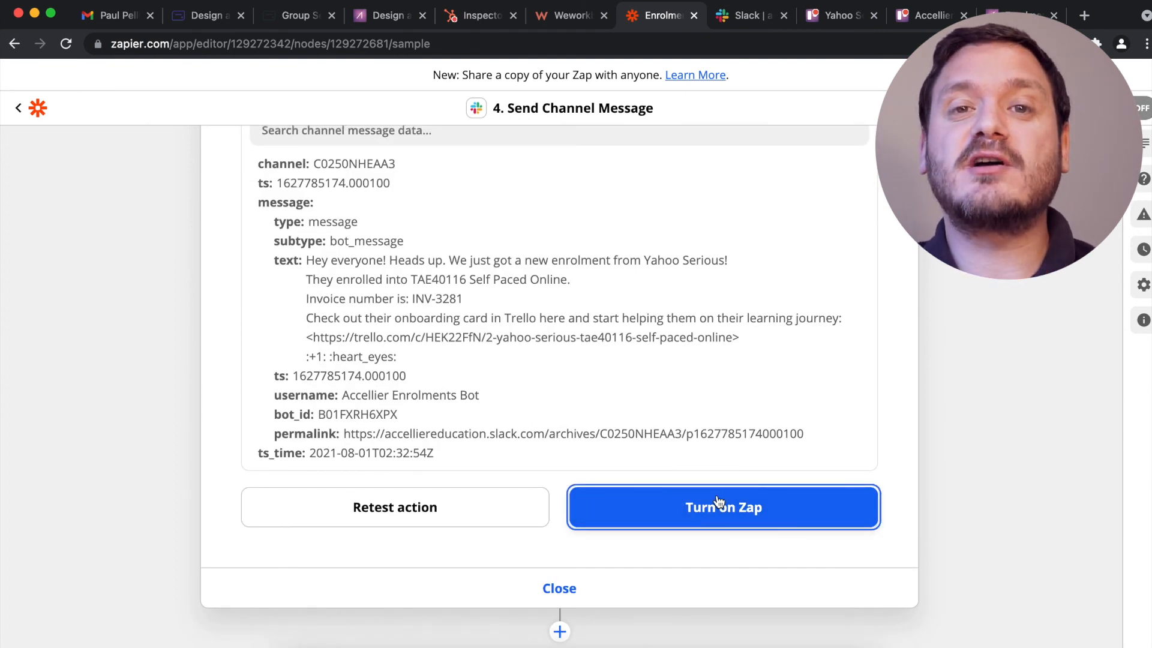